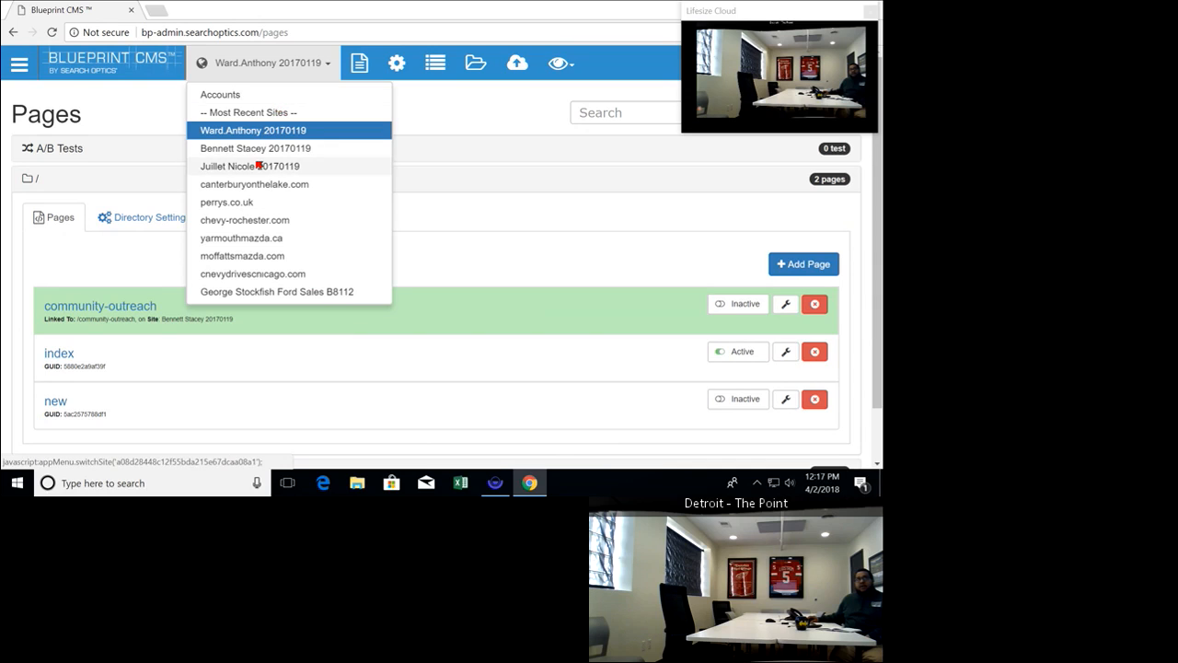
Switch to the recent site listed just below the current one and open walts-lease-specials from its specials directory
click(262, 149)
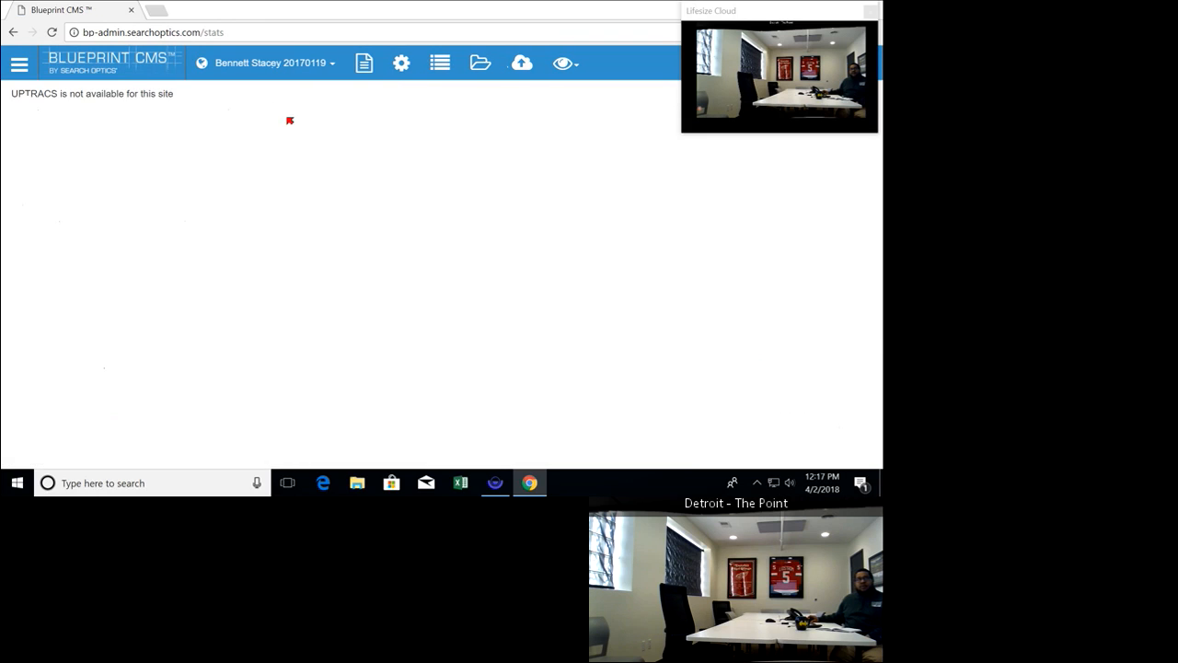
click(365, 63)
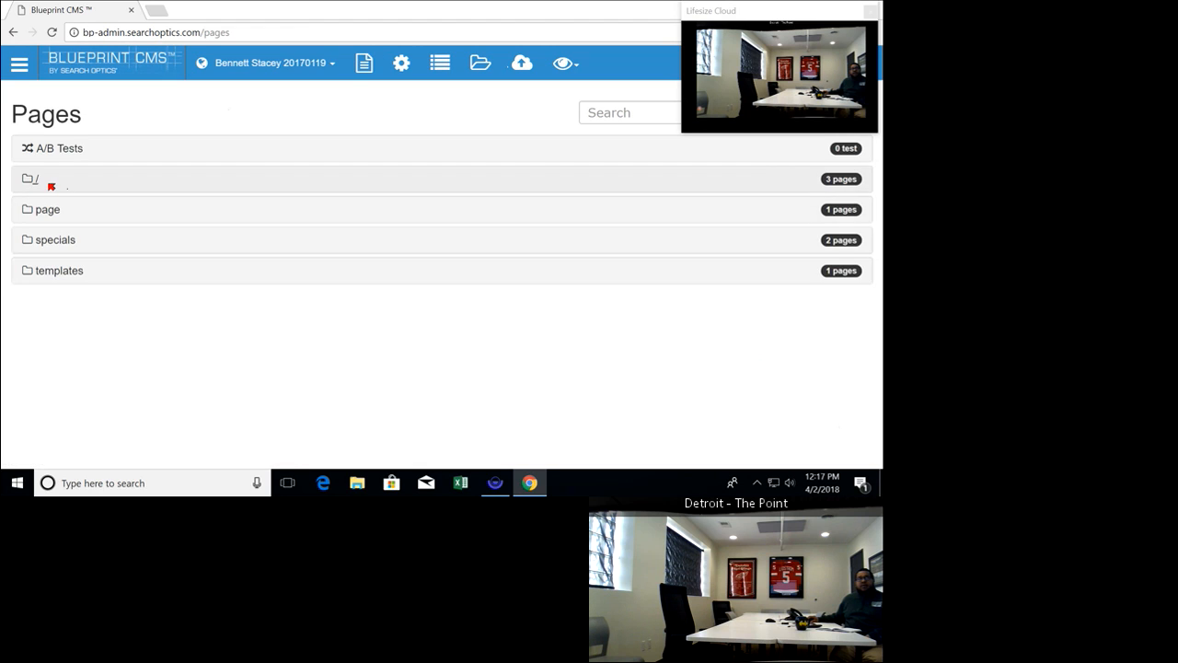
click(51, 186)
click(47, 185)
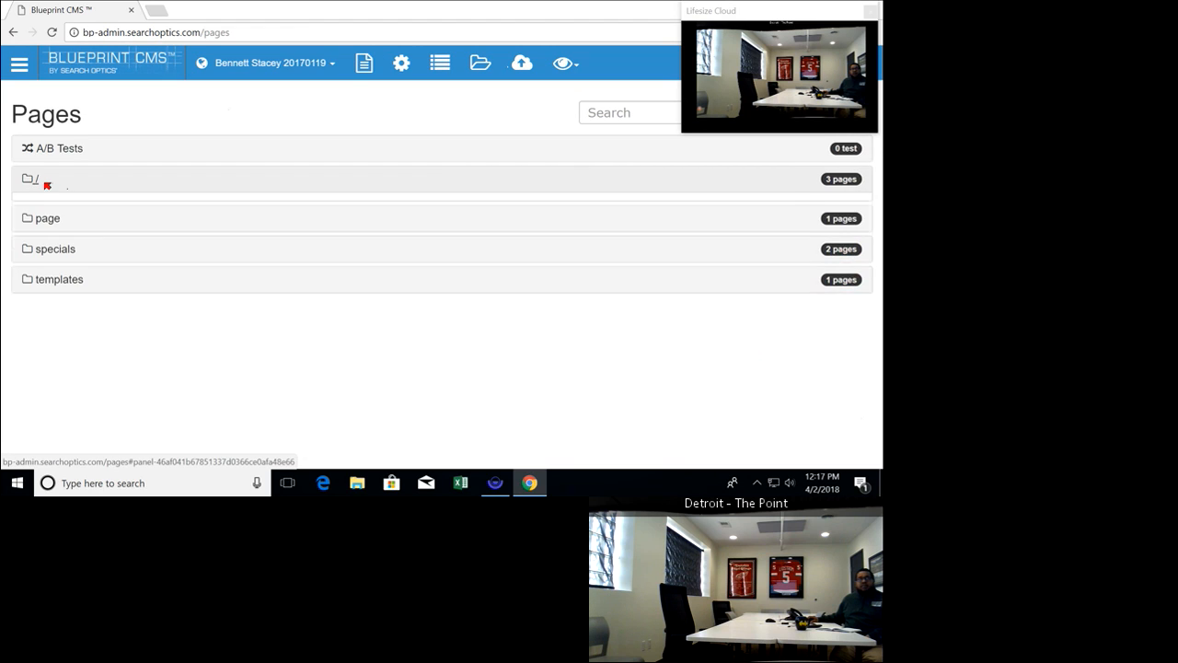
click(53, 243)
scroll(101, 299, down, 1)
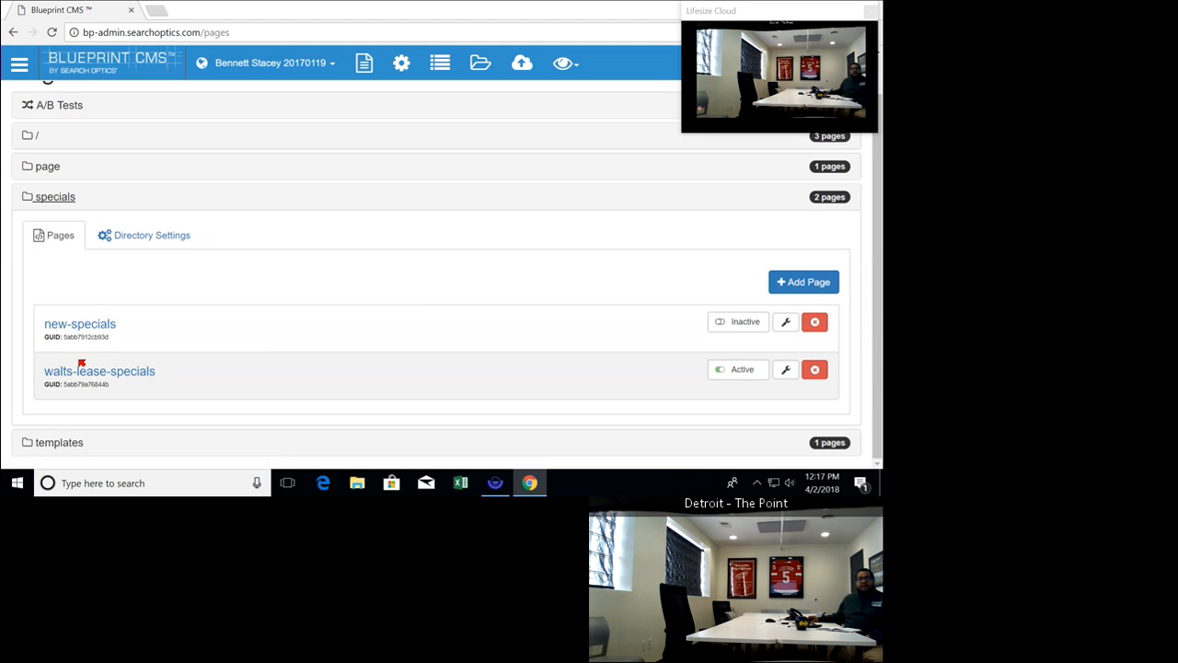
click(82, 370)
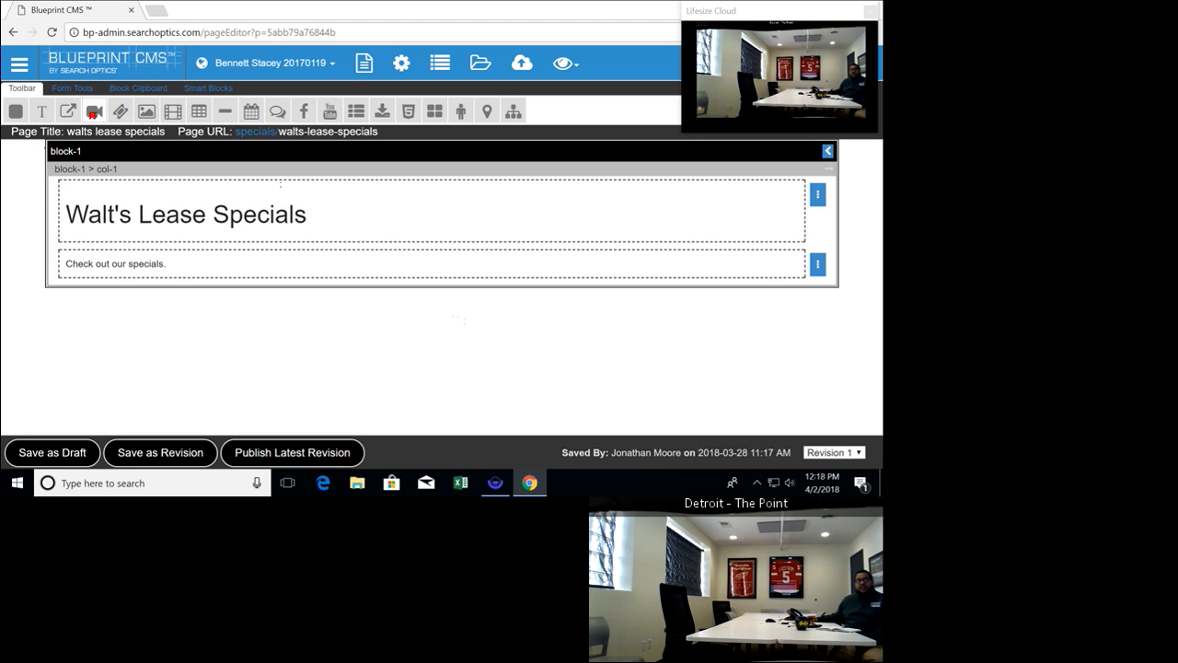
Insert a new block below block-1 and open the image picker to add an image
click(16, 112)
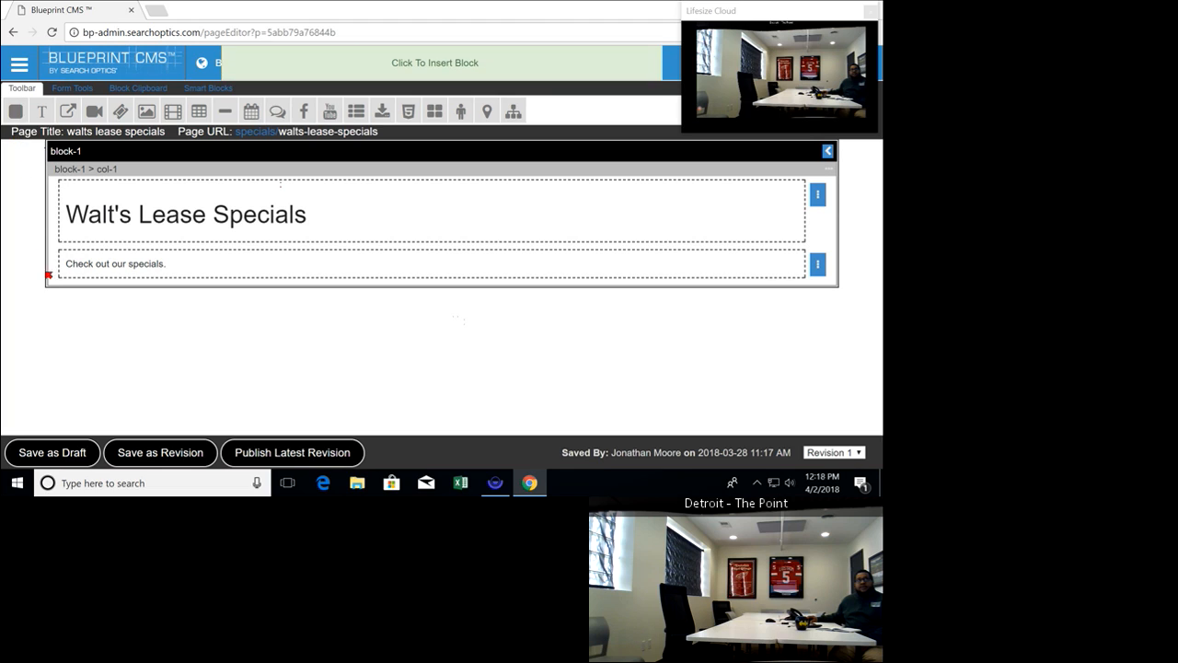
click(96, 307)
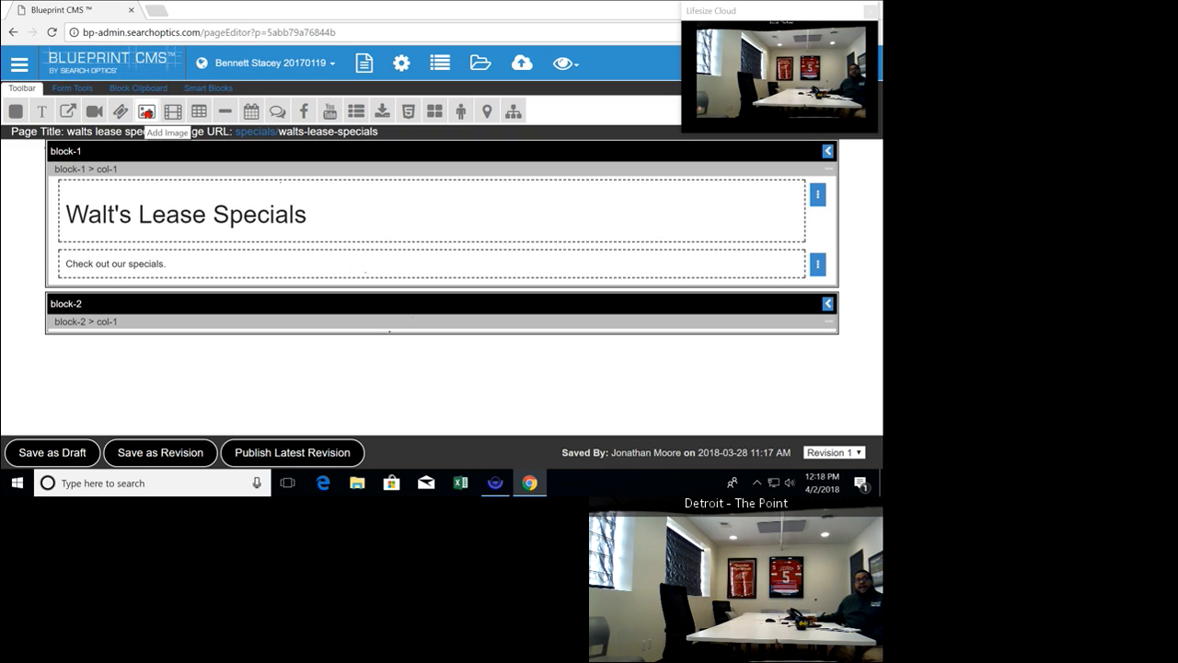
click(147, 111)
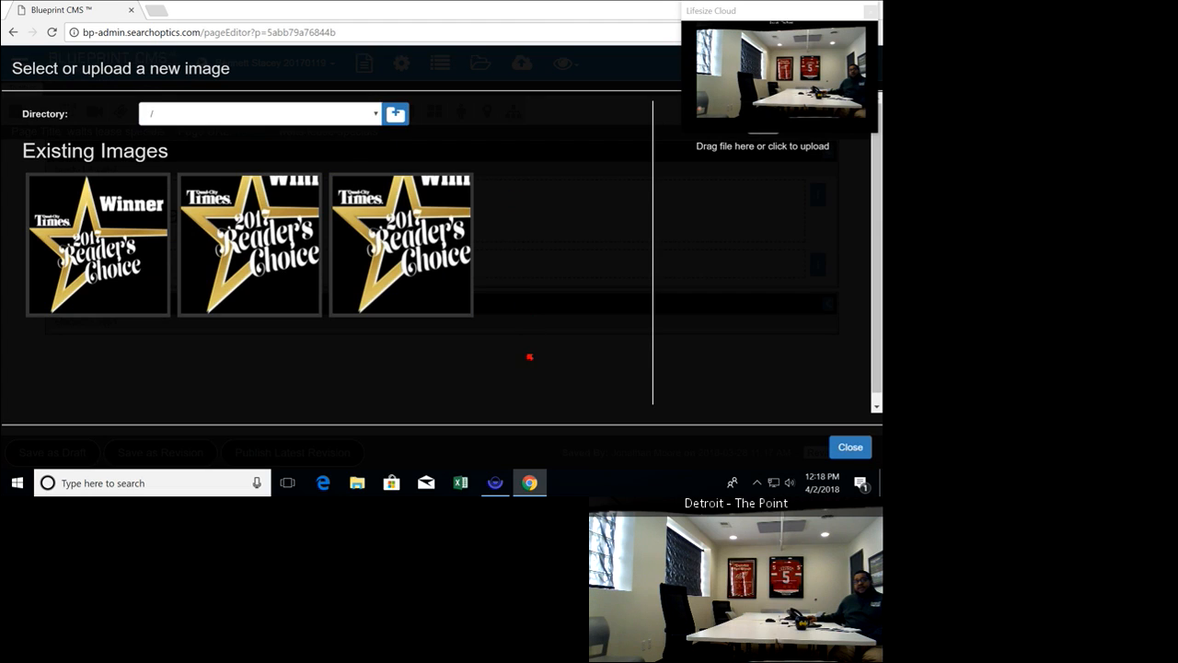
Examine the image directory choices and the file upload dialog, leaving both without a selection
click(377, 115)
click(377, 115)
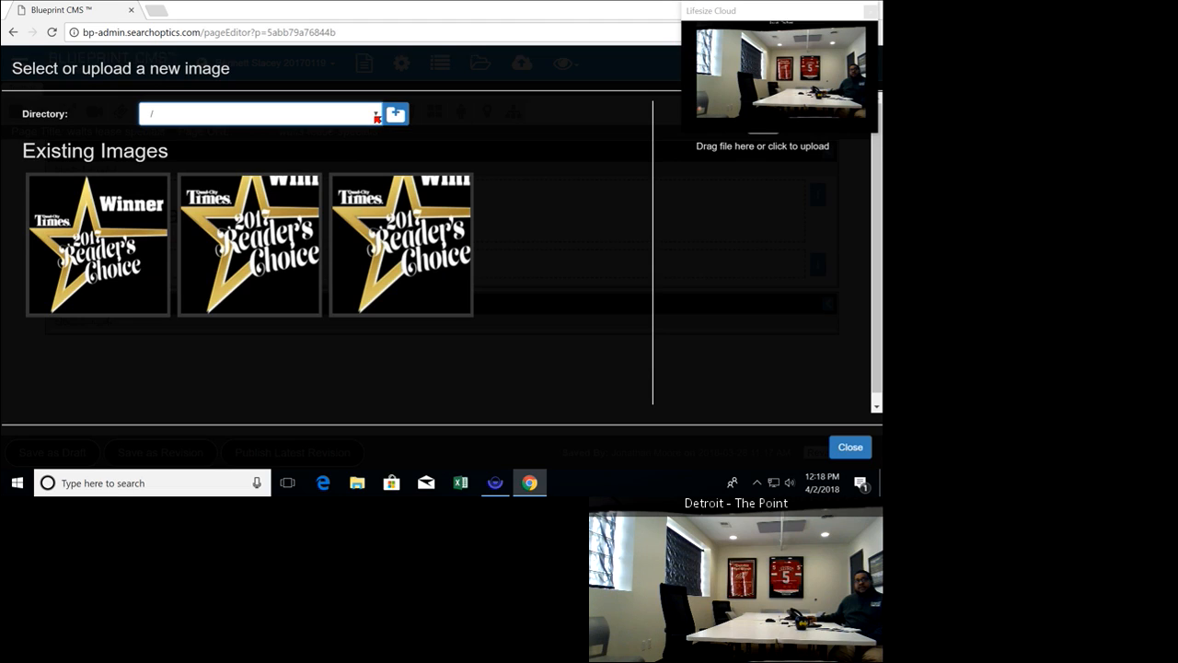
click(376, 116)
click(377, 116)
click(754, 162)
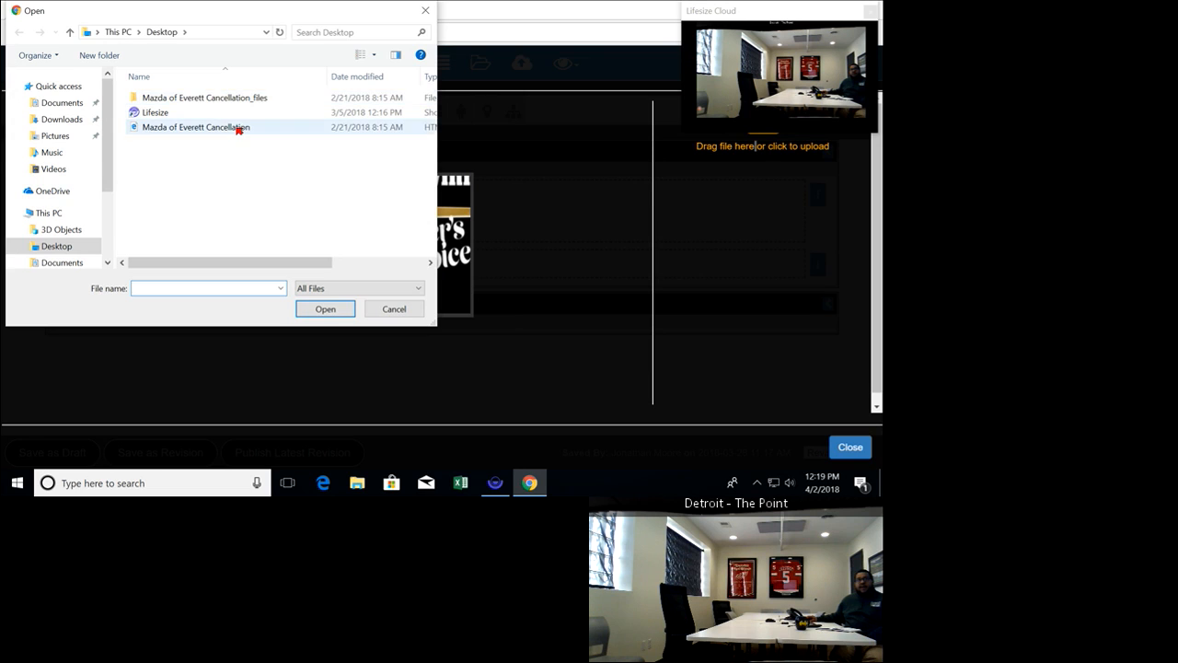
click(378, 312)
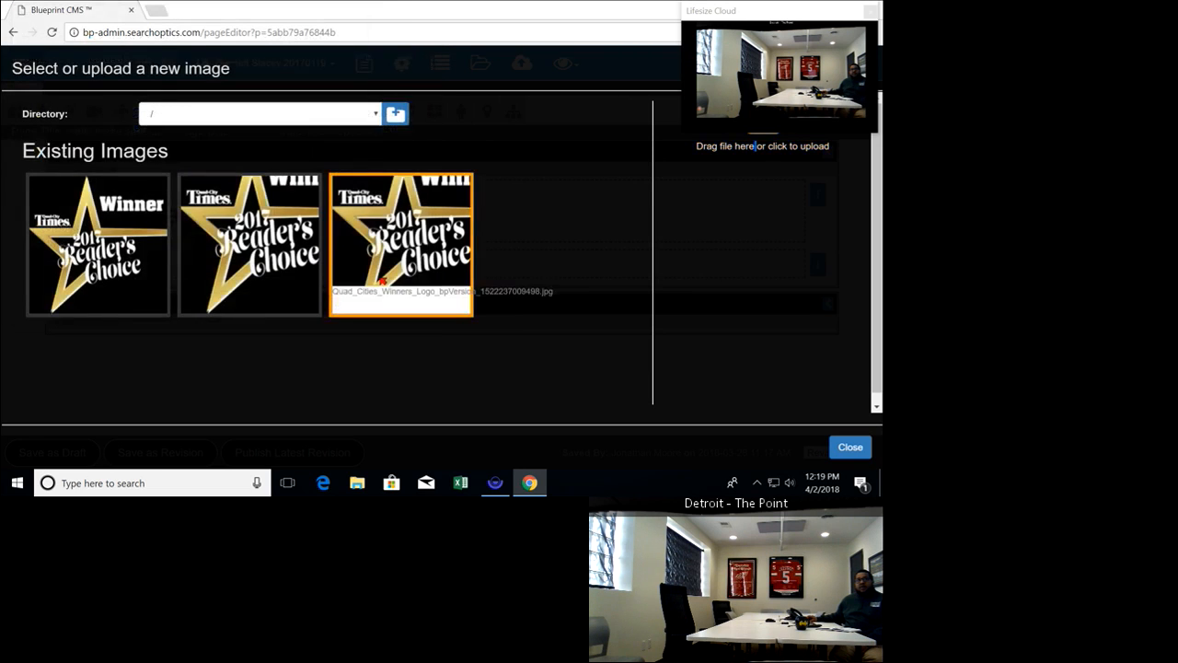
Insert the third existing Reader's Choice image into the new block and set its alt text to "example"
click(373, 271)
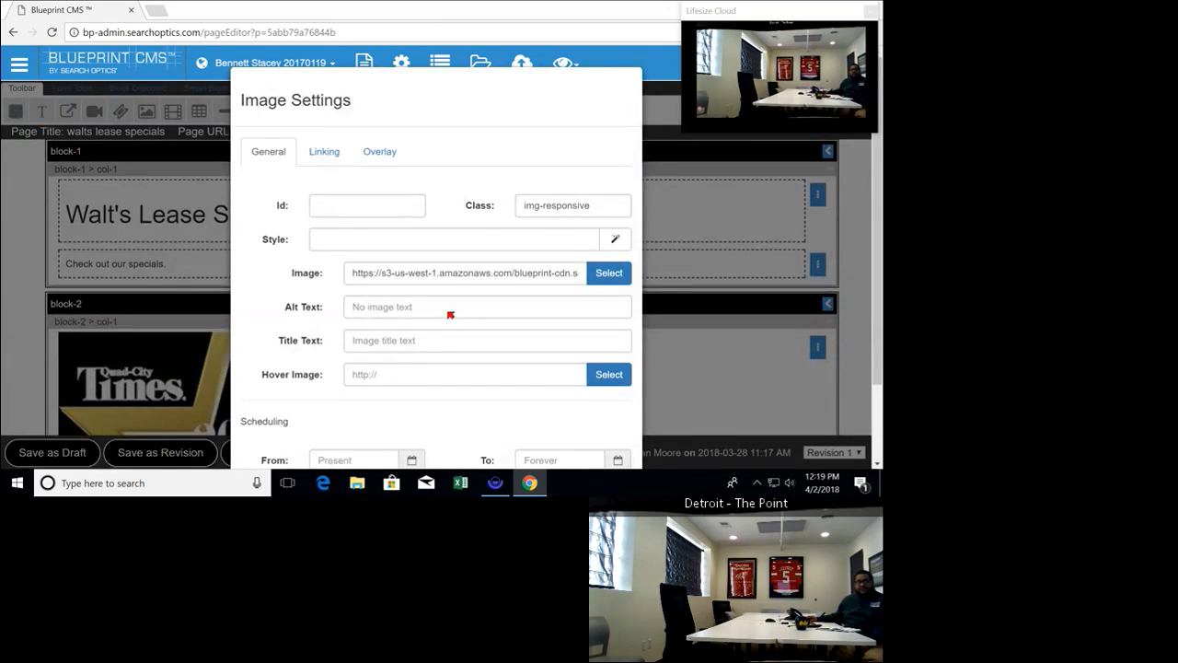
scroll(500, 221, down, 2)
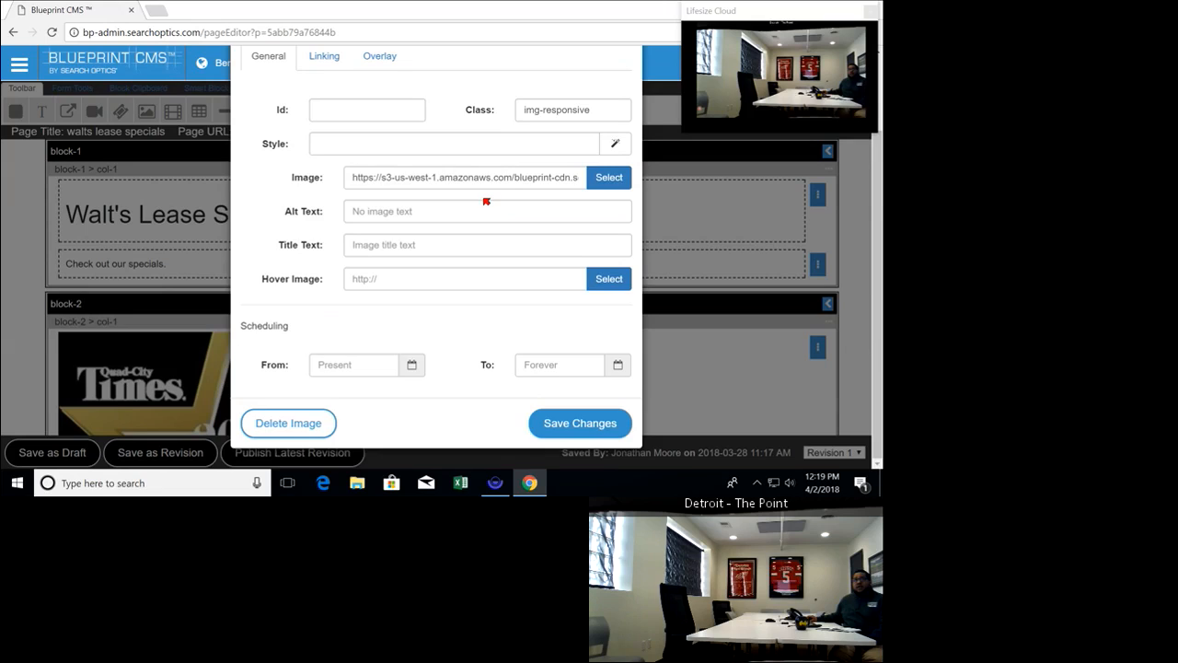
scroll(483, 201, up, 1)
scroll(481, 201, down, 1)
click(410, 208)
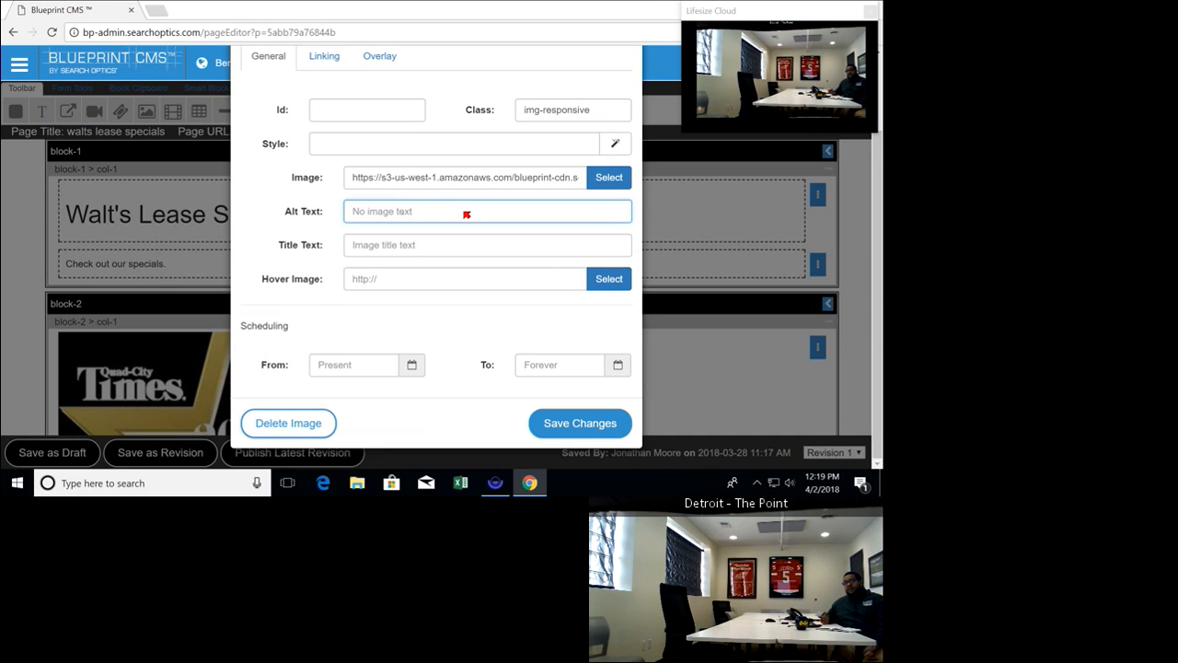
text(example)
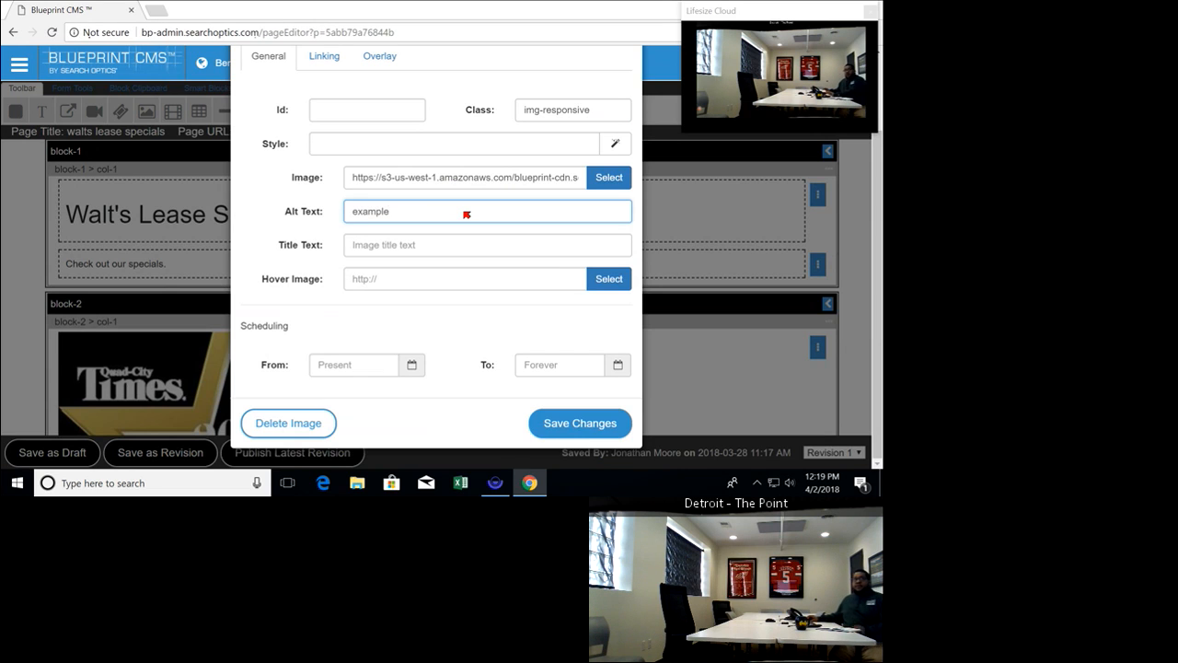
Examine the image's linking settings, including the button link page list and the link target options
scroll(460, 214, up, 1)
click(314, 154)
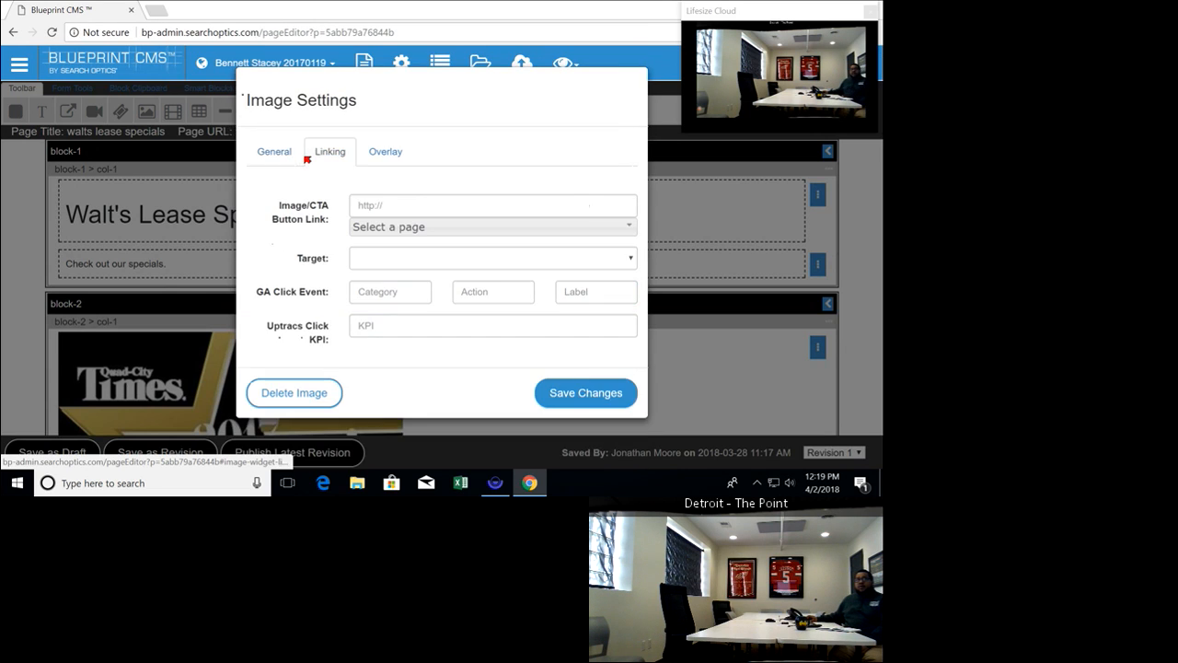
click(372, 206)
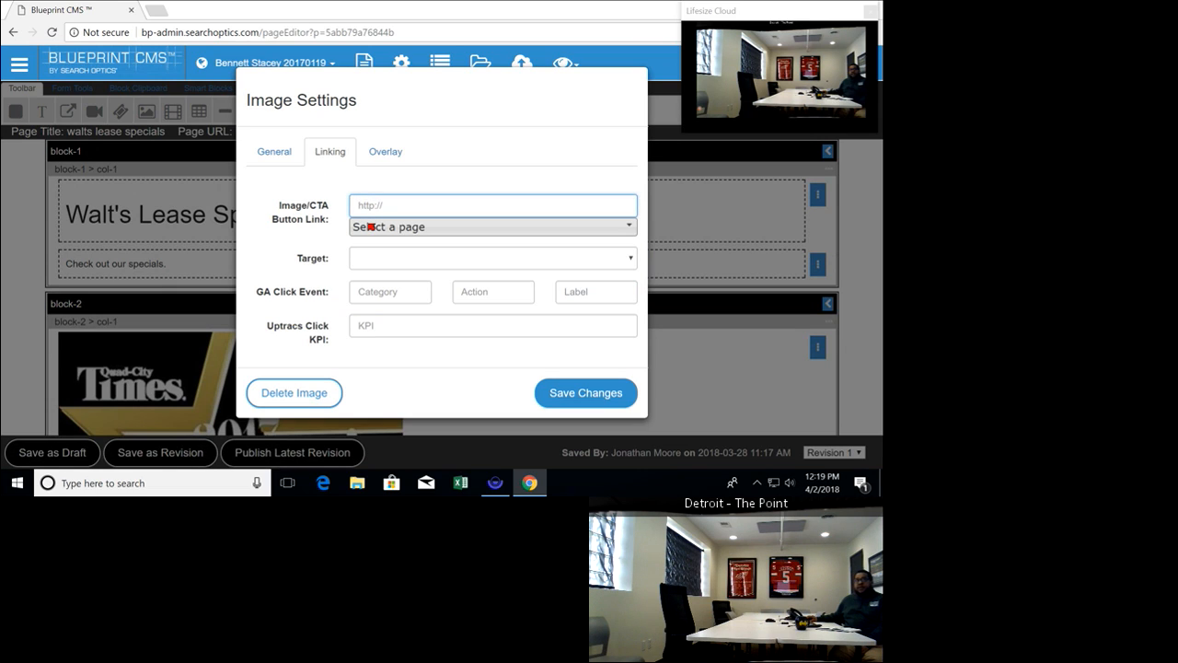
click(371, 226)
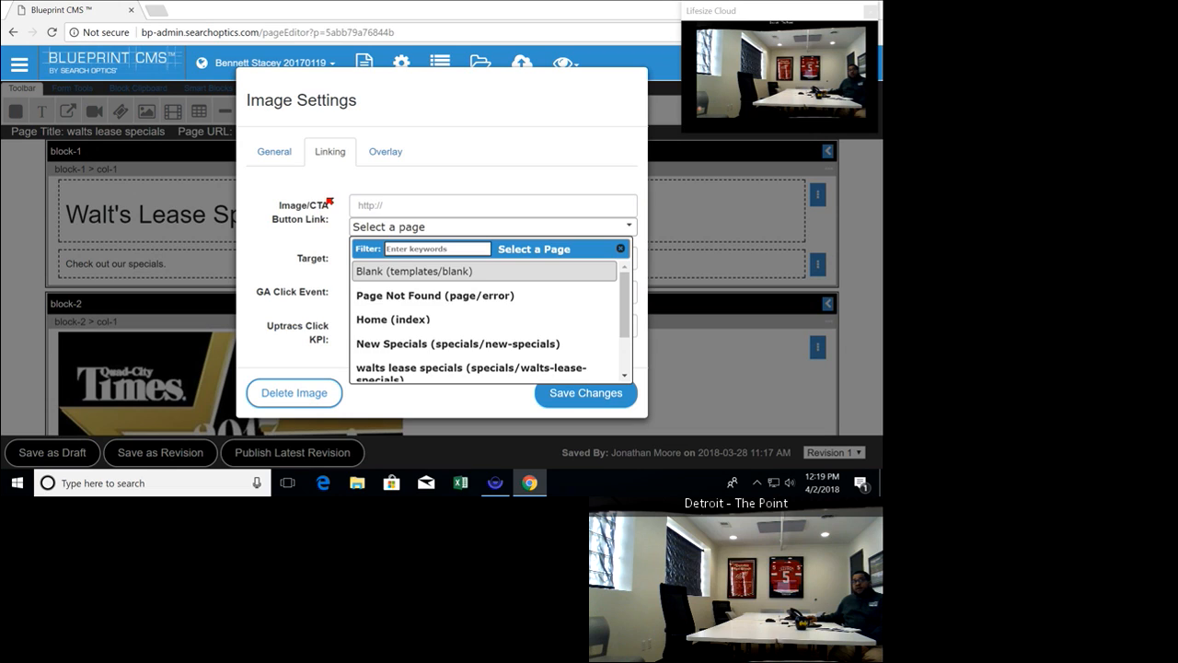
click(329, 195)
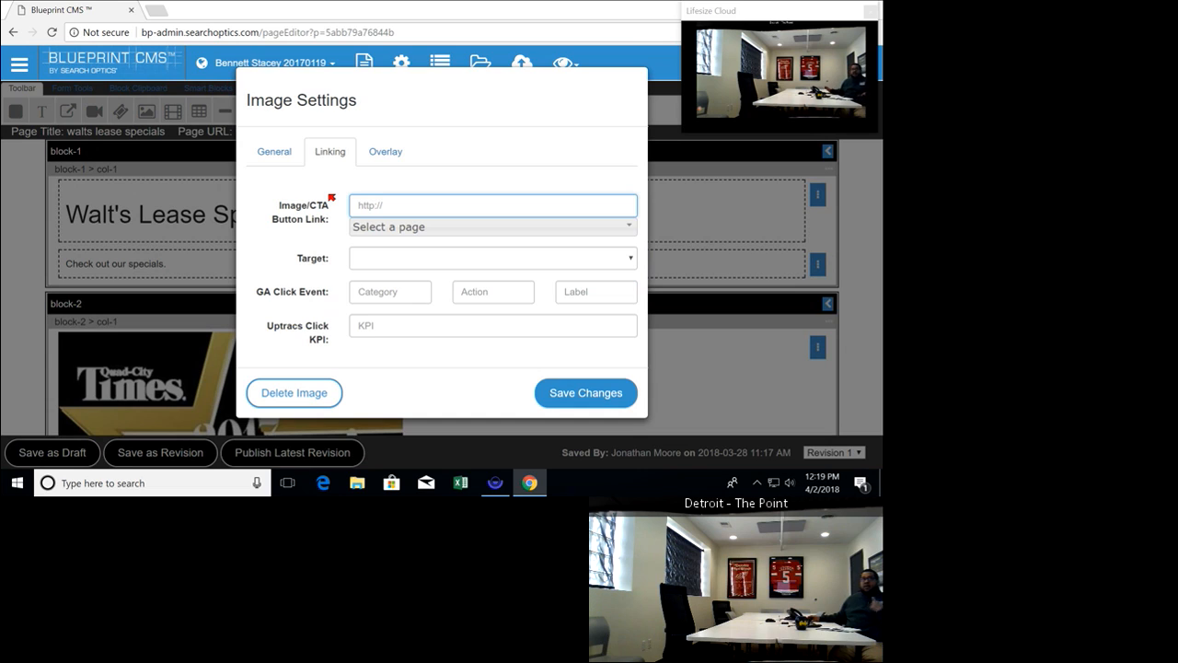
click(378, 225)
scroll(423, 304, down, 1)
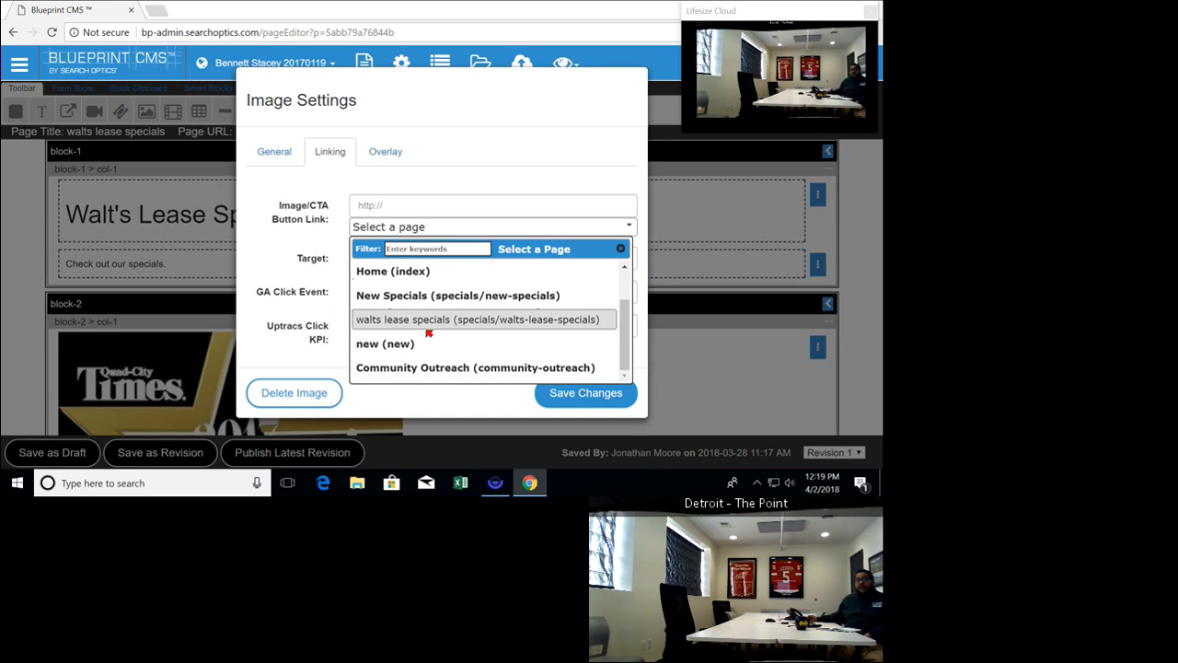
scroll(431, 334, up, 1)
click(277, 230)
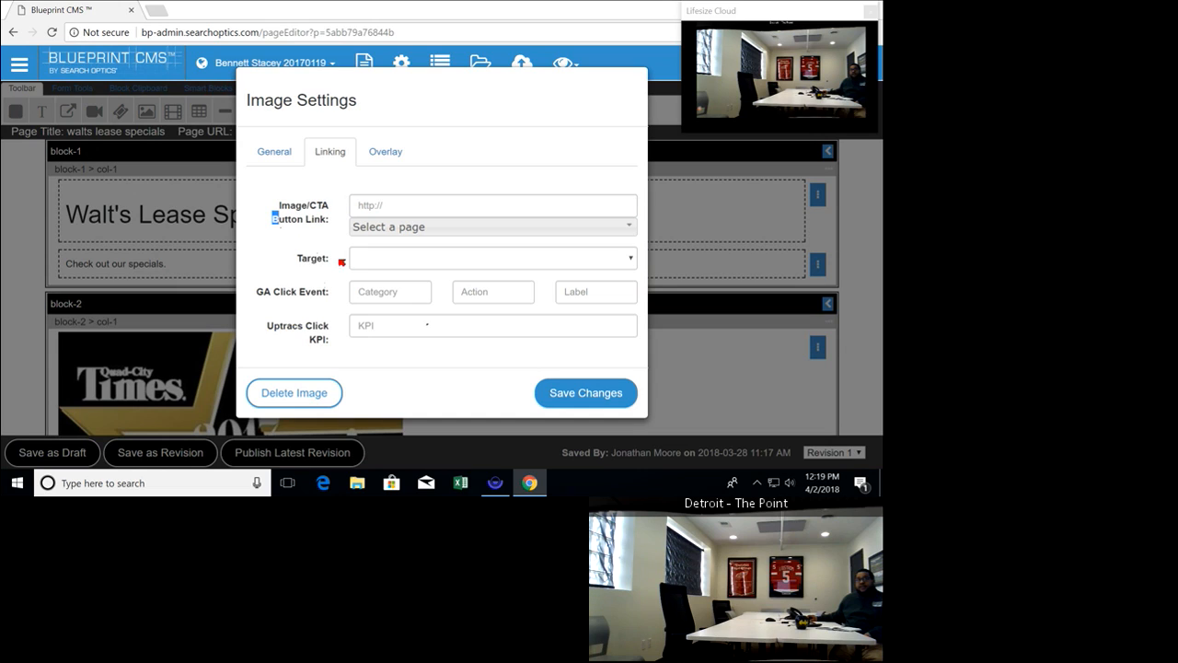
click(383, 264)
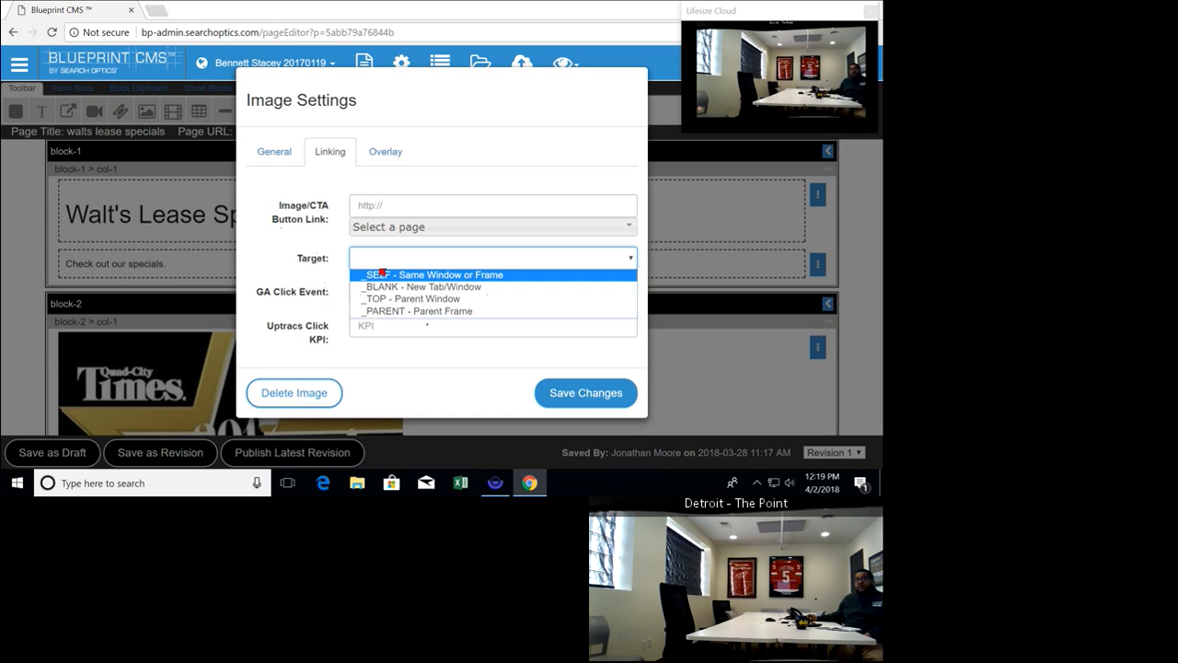
click(276, 246)
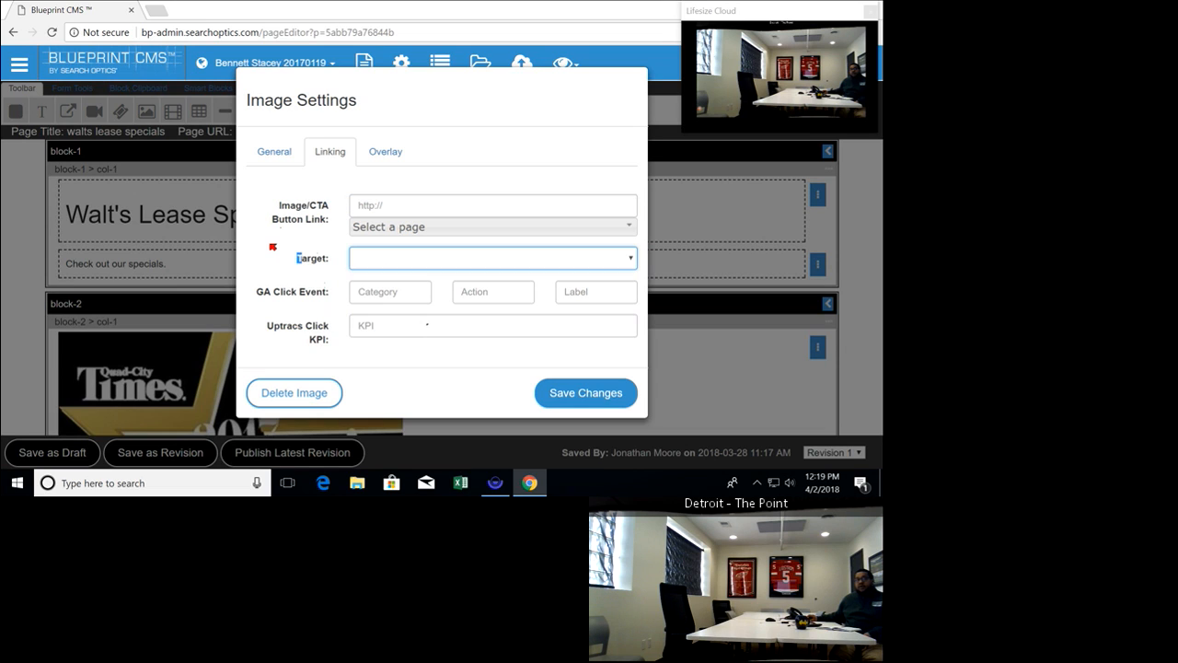
Examine the image's general style properties, including the padding, margin and background fields, and its class field
click(281, 148)
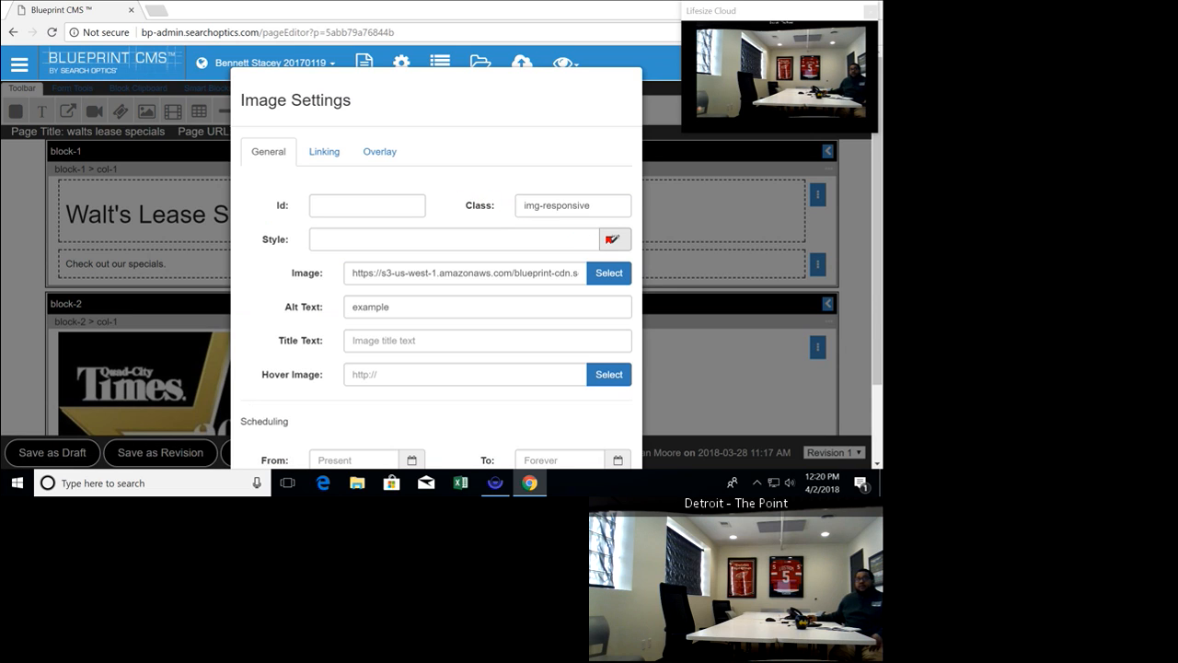
click(615, 239)
scroll(560, 285, down, 2)
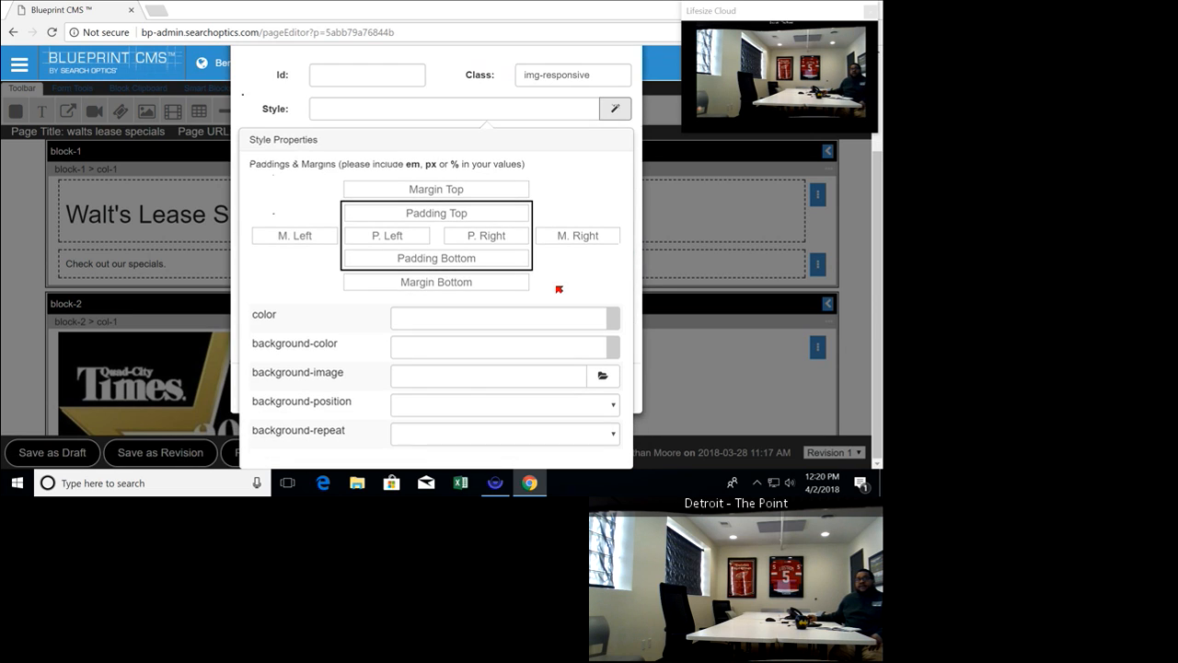
scroll(559, 289, up, 2)
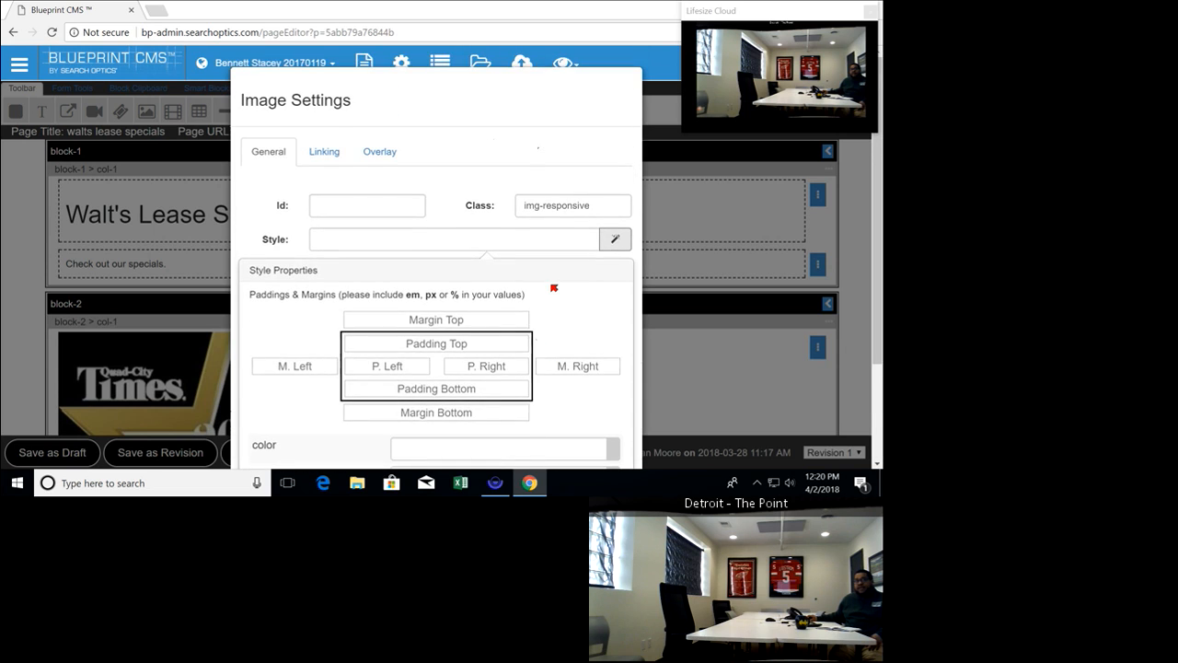
scroll(553, 288, down, 1)
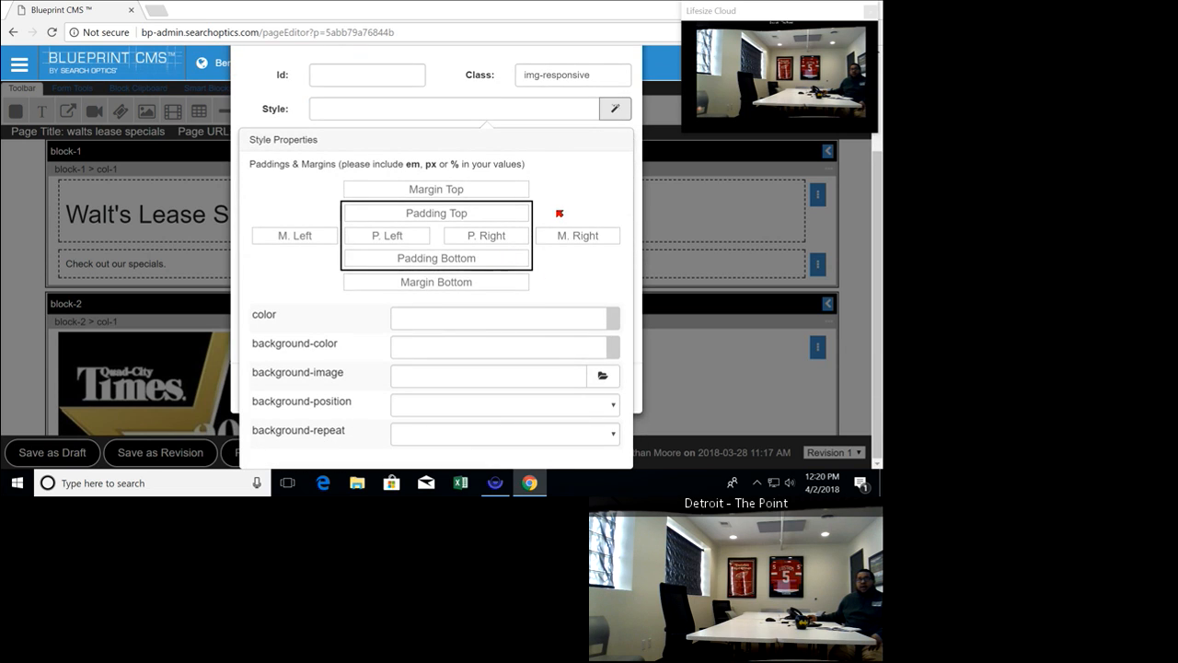
click(473, 216)
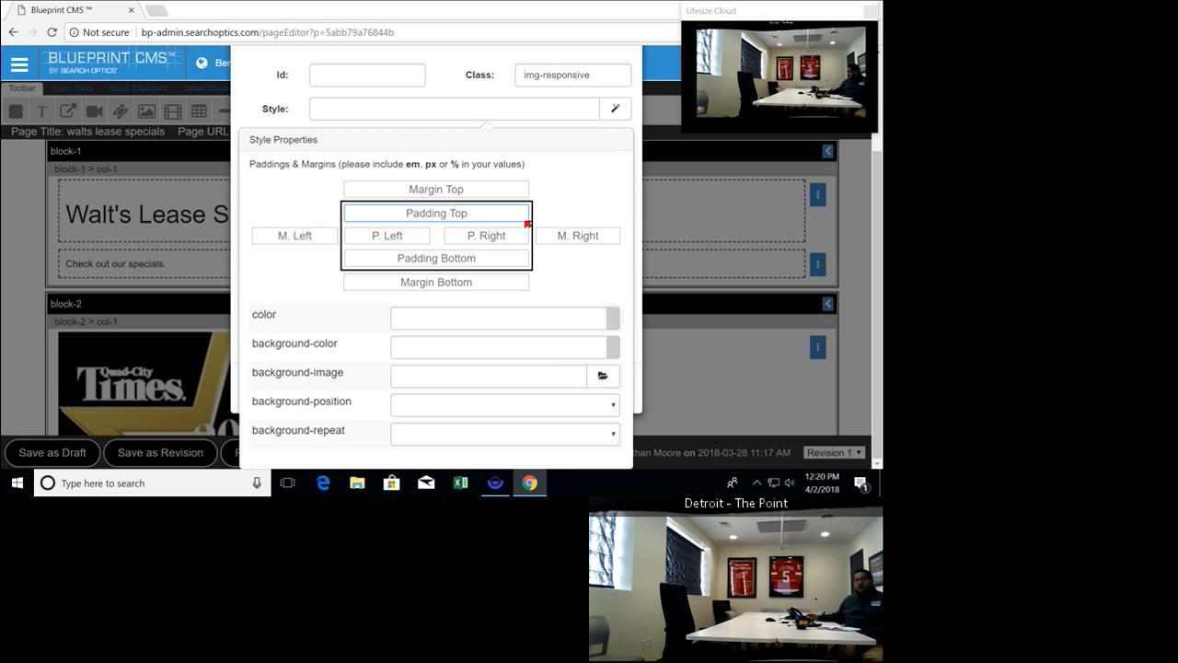
click(615, 110)
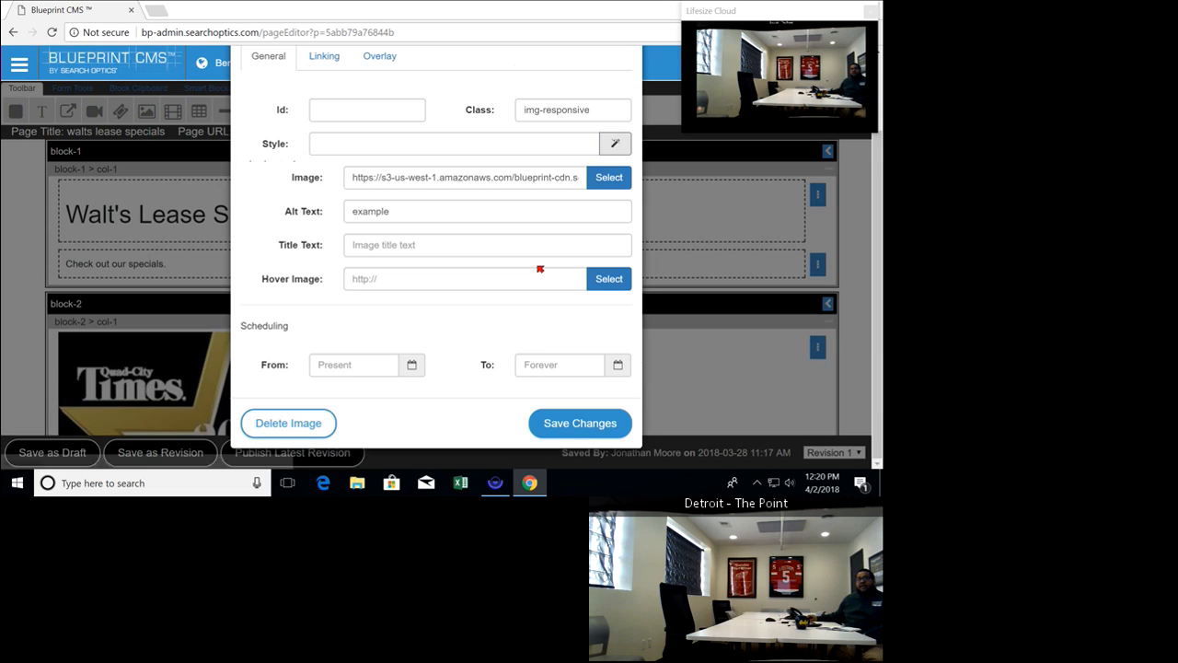
click(615, 116)
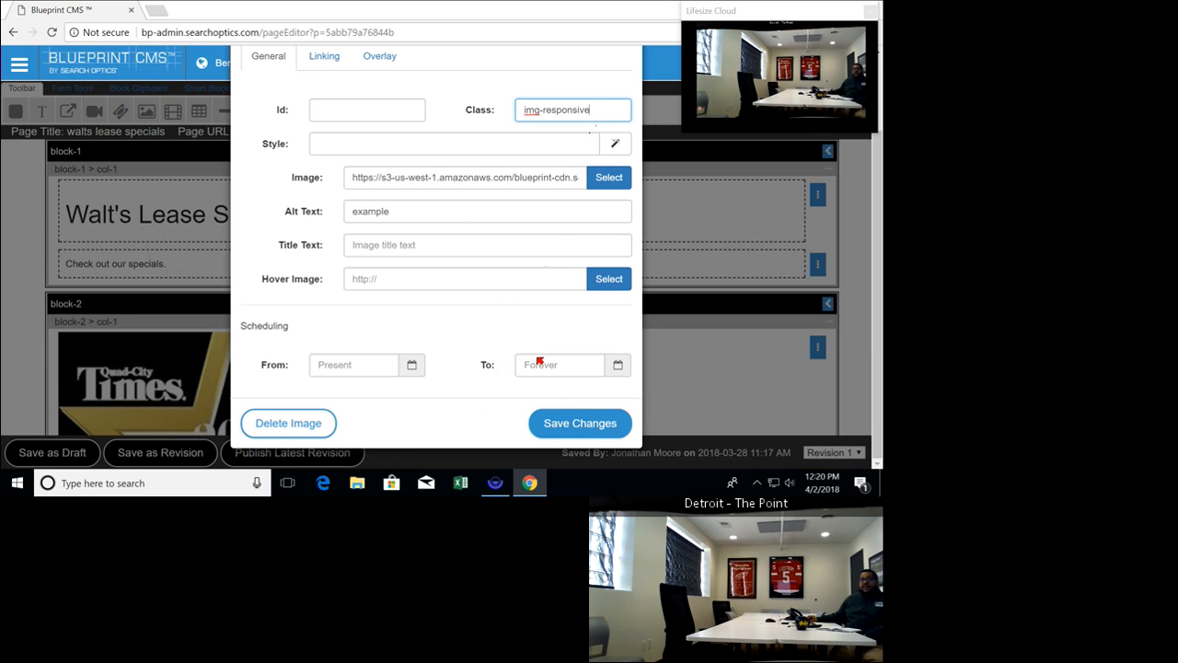
Save the image settings, move the floating Lifesize video window aside and preview the page with its new image
click(542, 425)
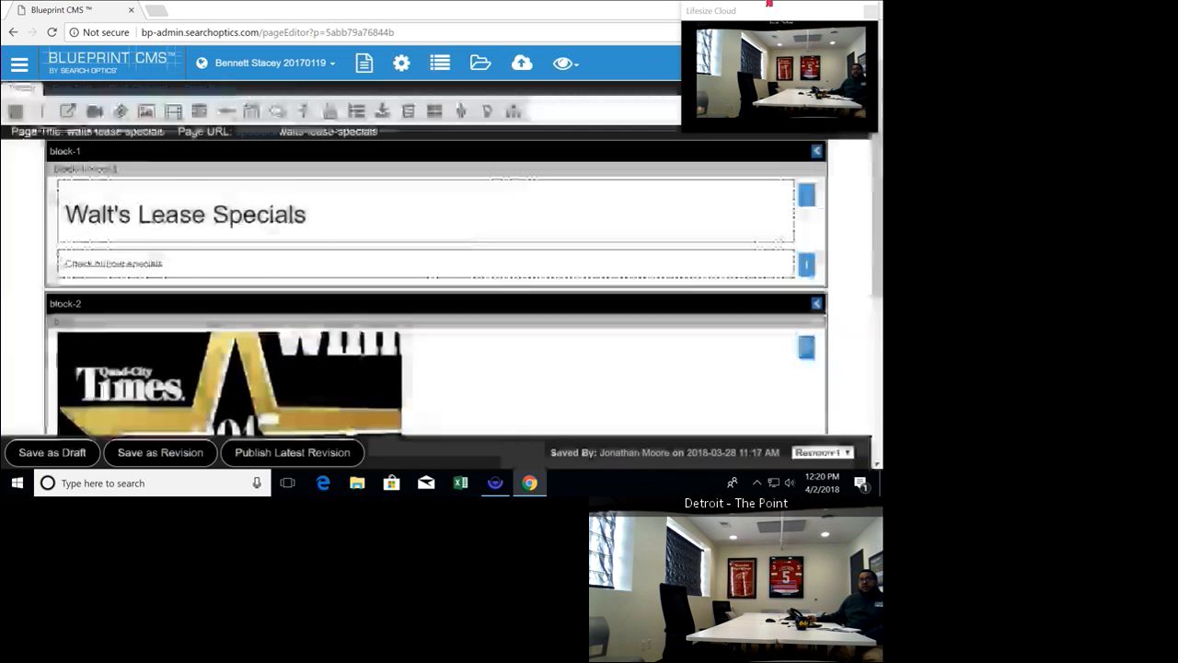
mouse_move(772, 16)
mouse_down()
mouse_move(68, 88)
mouse_move(9, 61)
mouse_move(11, 36)
mouse_move(11, 55)
mouse_up()
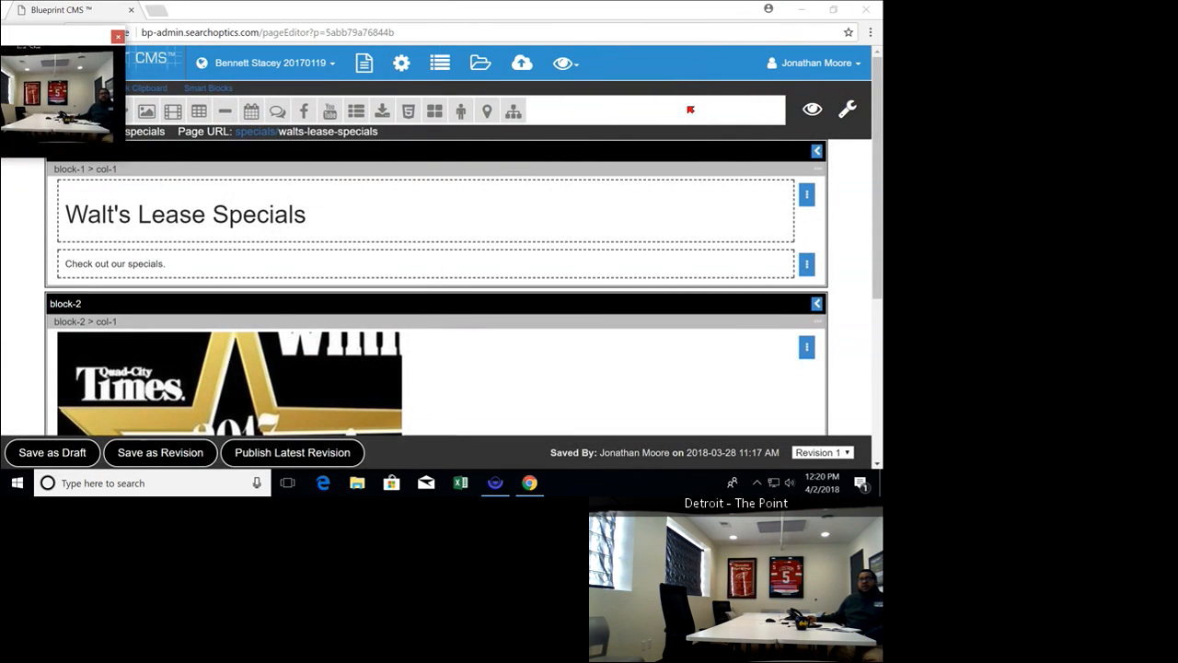
click(817, 111)
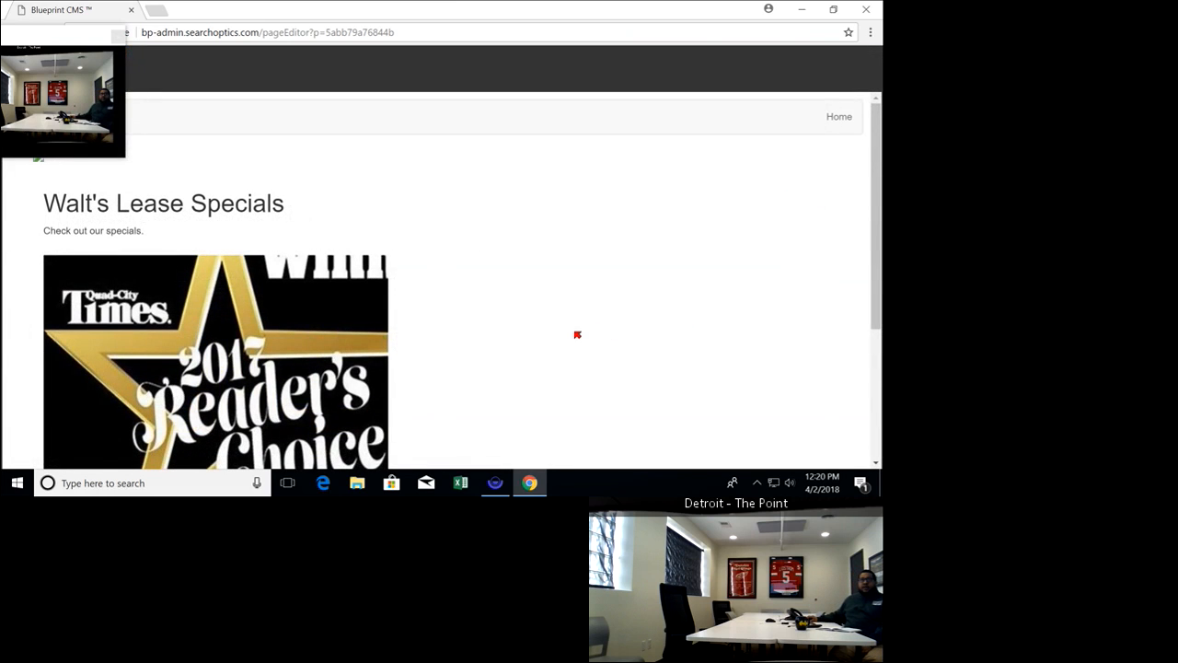
scroll(571, 329, down, 5)
scroll(551, 312, up, 5)
Move the Lifesize video window off the preview controls and exit the page preview to return to the block-2 image
drag(20, 35, 806, 380)
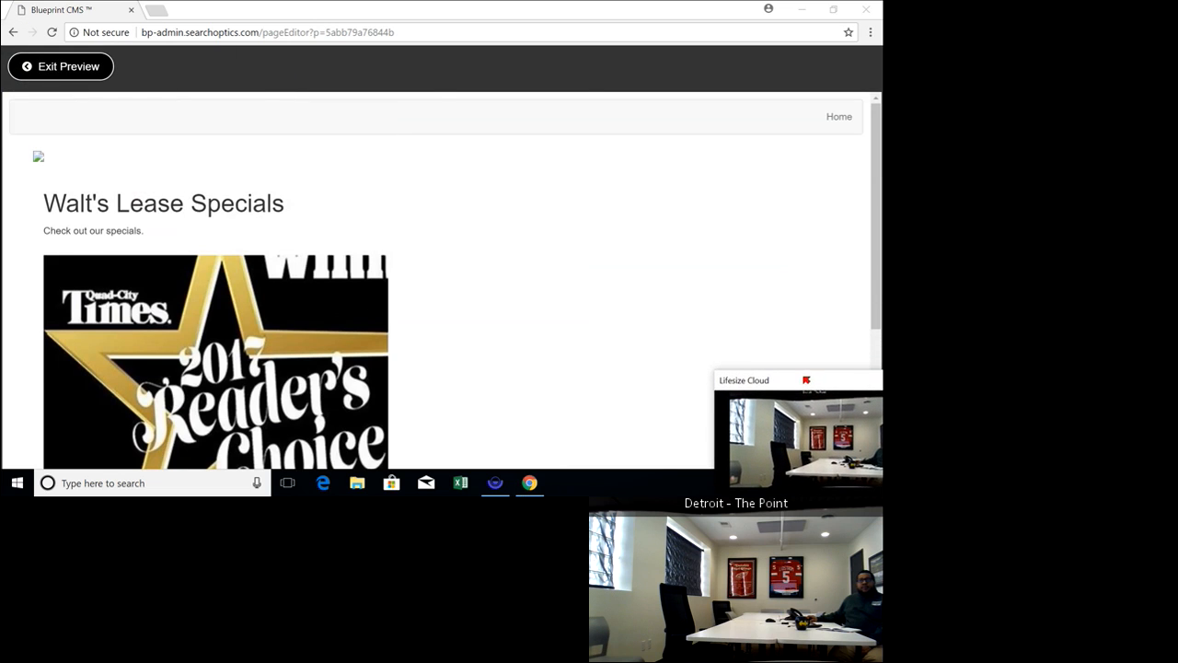
click(43, 46)
click(42, 65)
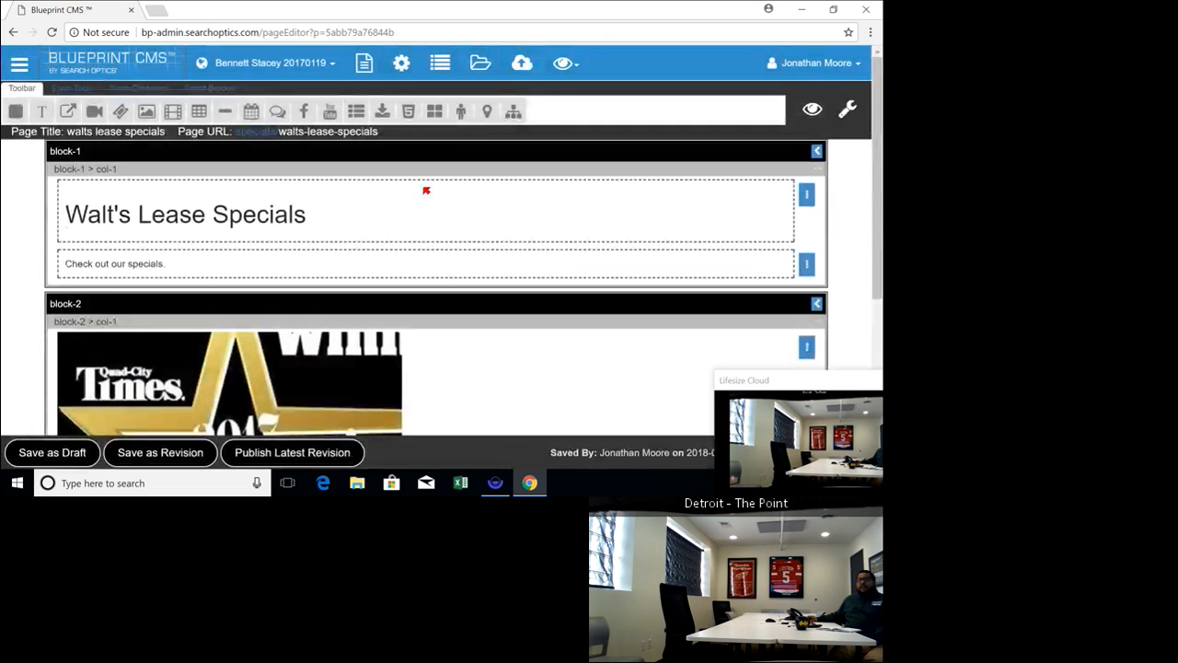
scroll(623, 280, down, 1)
scroll(654, 303, down, 2)
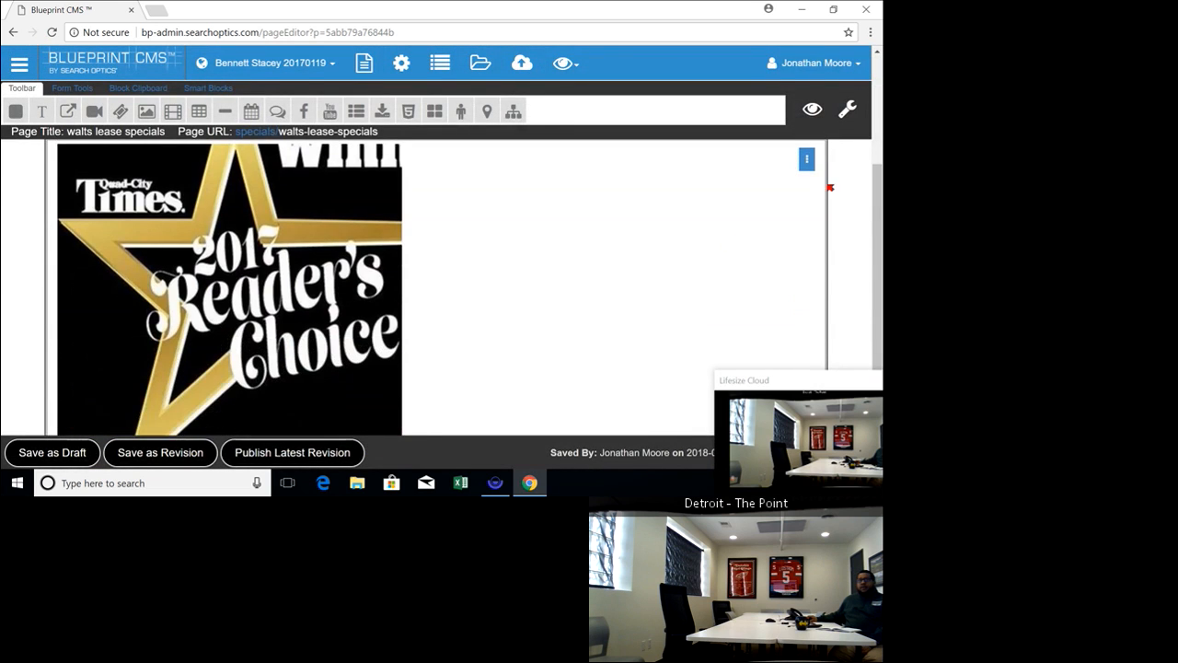
Reveal the controls of block-2 and its image, and open the image in the photo editor
click(806, 159)
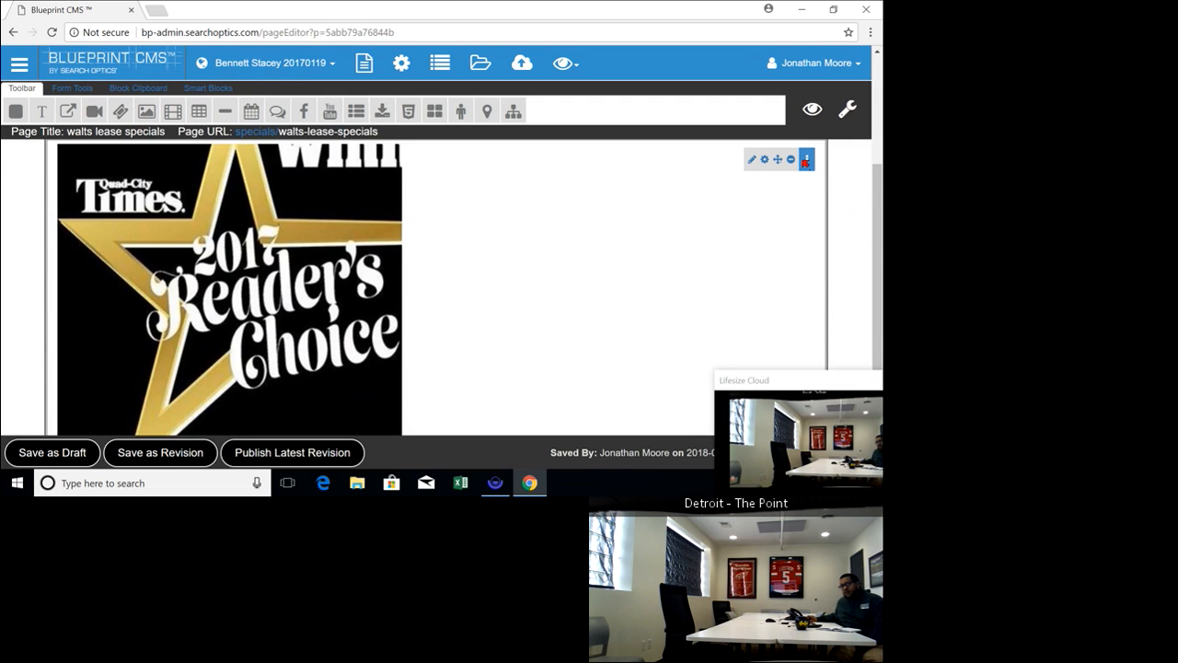
click(807, 166)
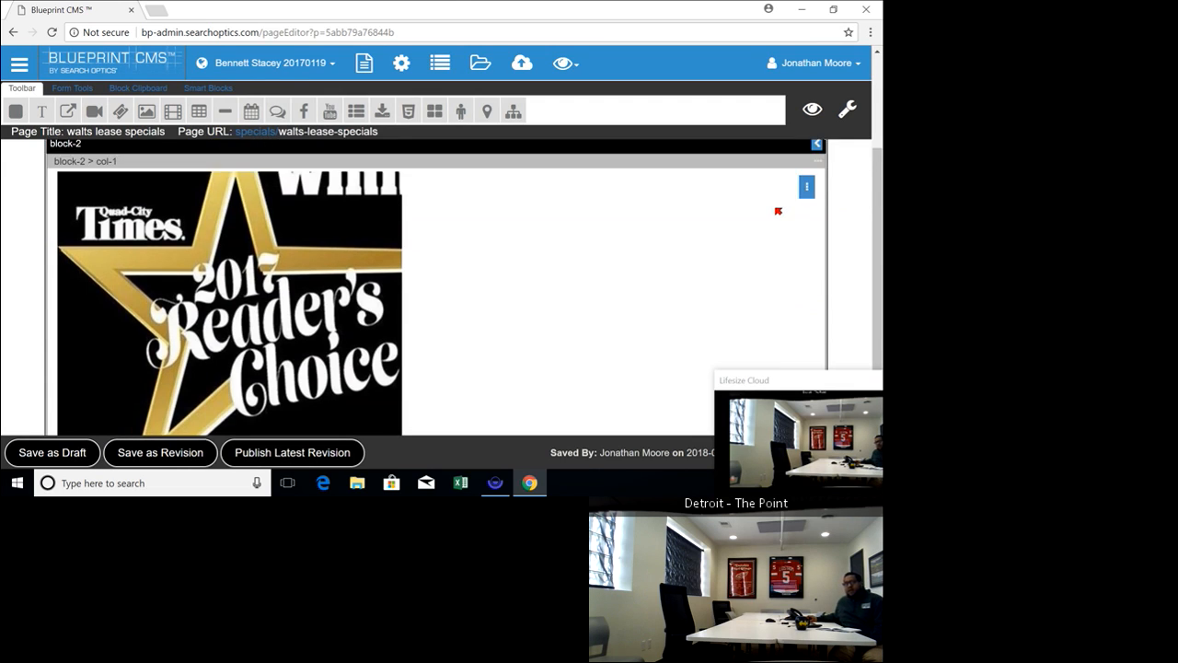
scroll(812, 268, up, 2)
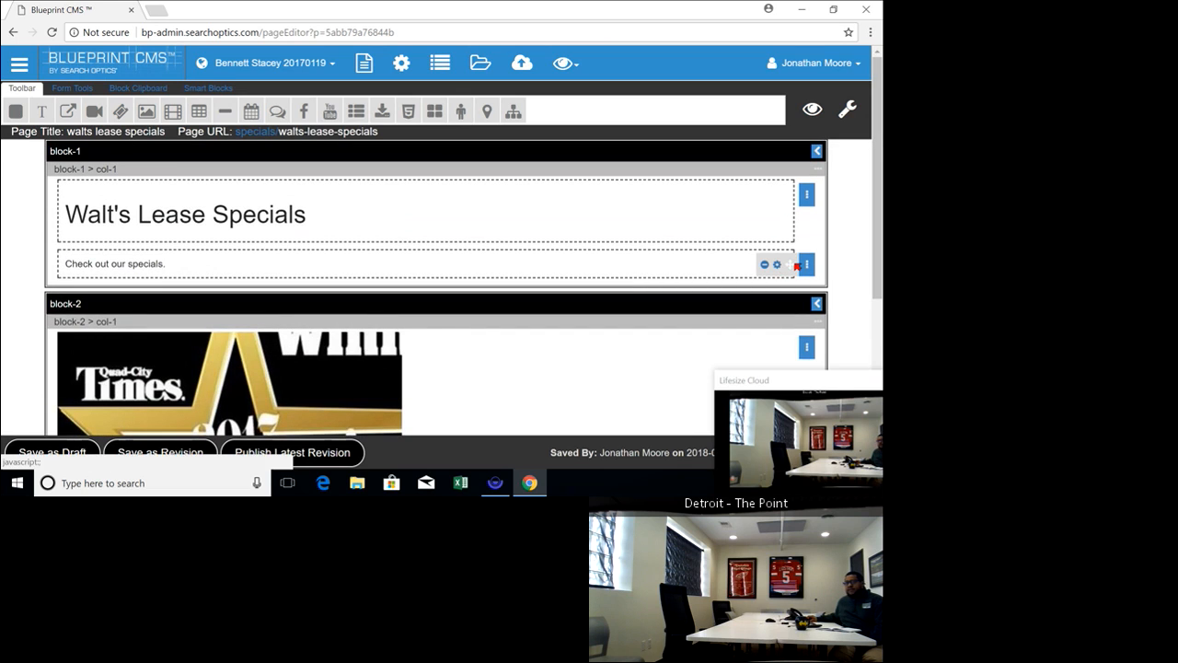
mouse_move(817, 303)
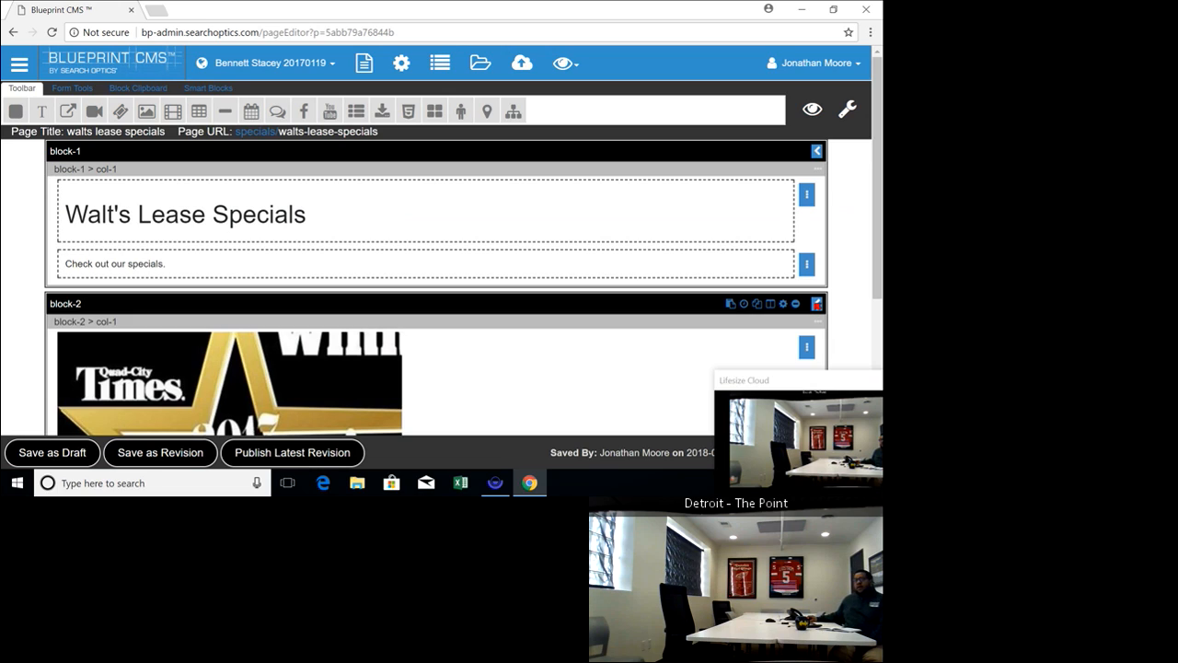
mouse_move(813, 347)
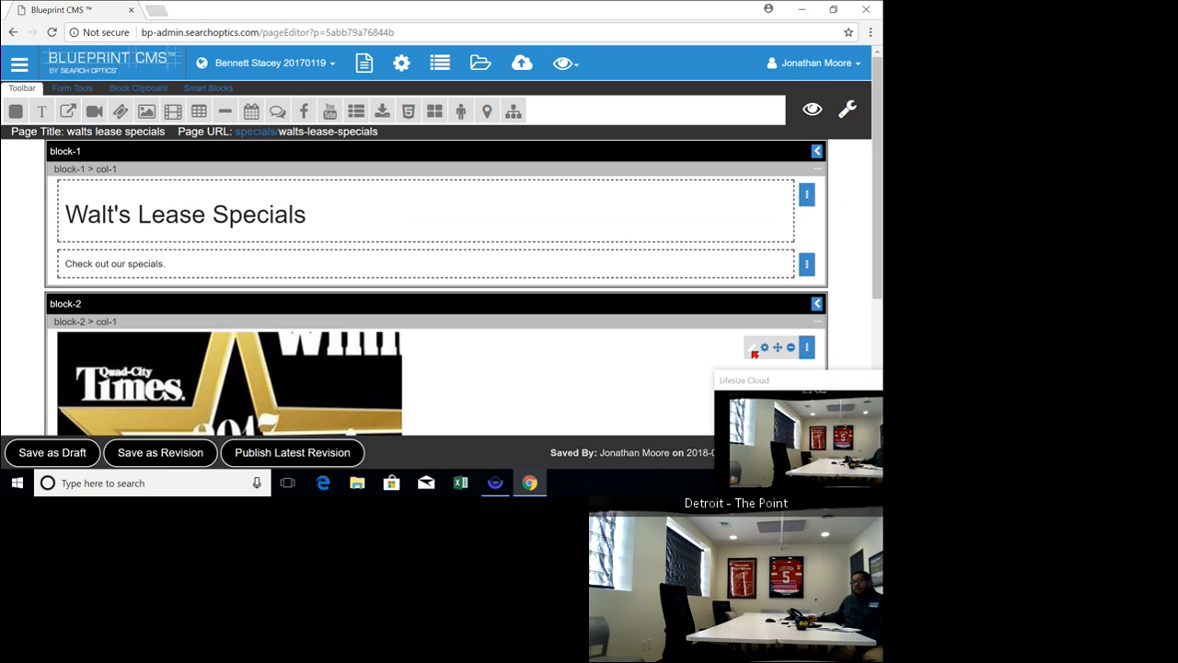
click(753, 350)
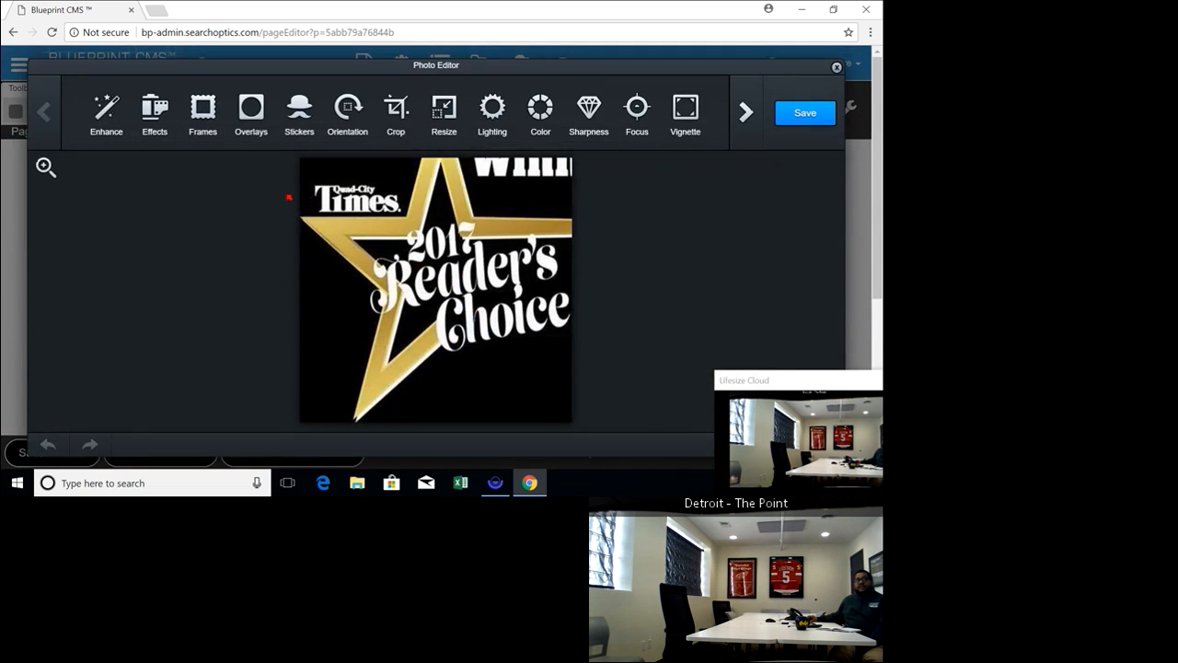
Try rotating the image clockwise and cropping it to about 391 by 372, cancelling each change
click(348, 109)
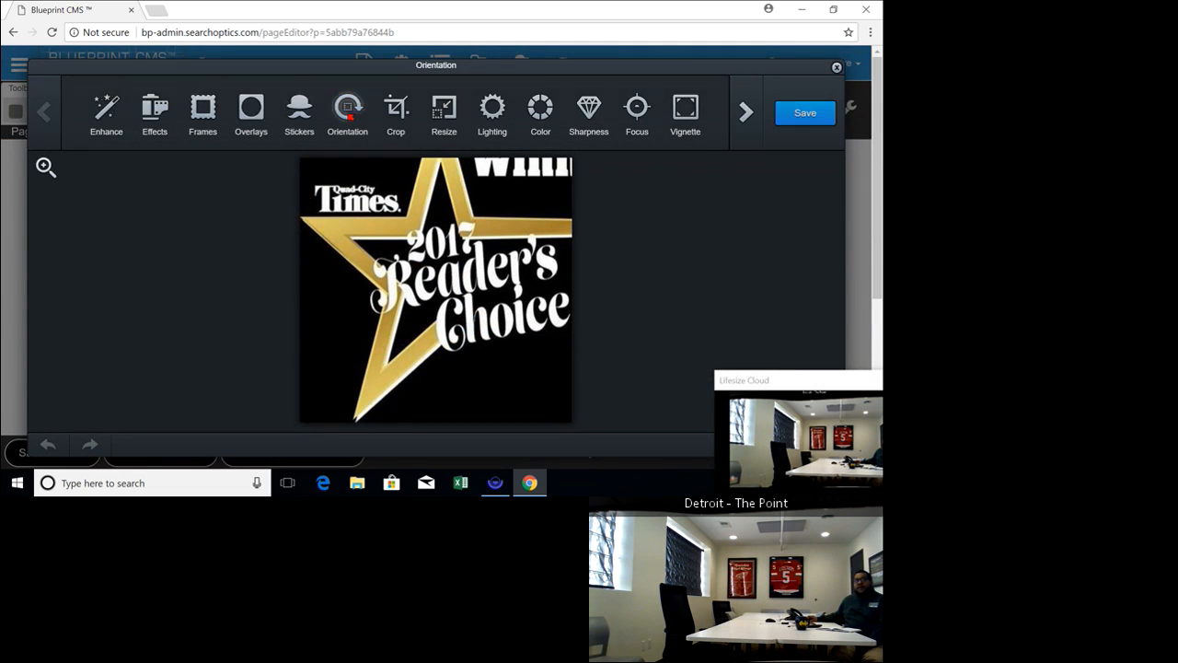
click(392, 110)
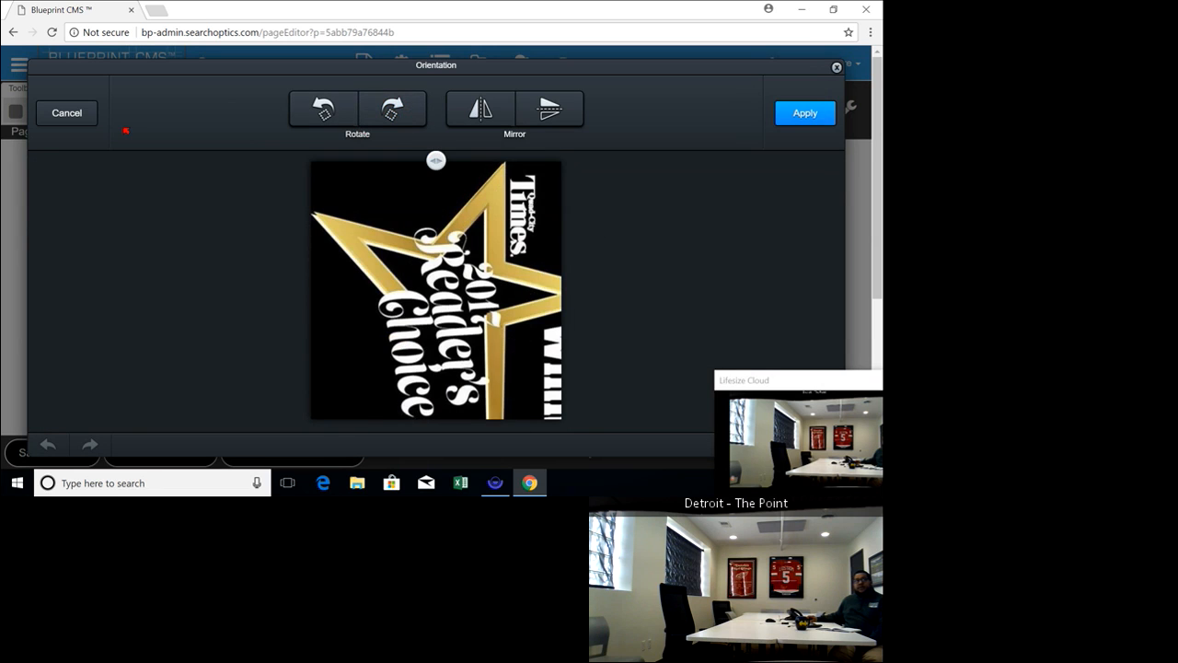
click(73, 116)
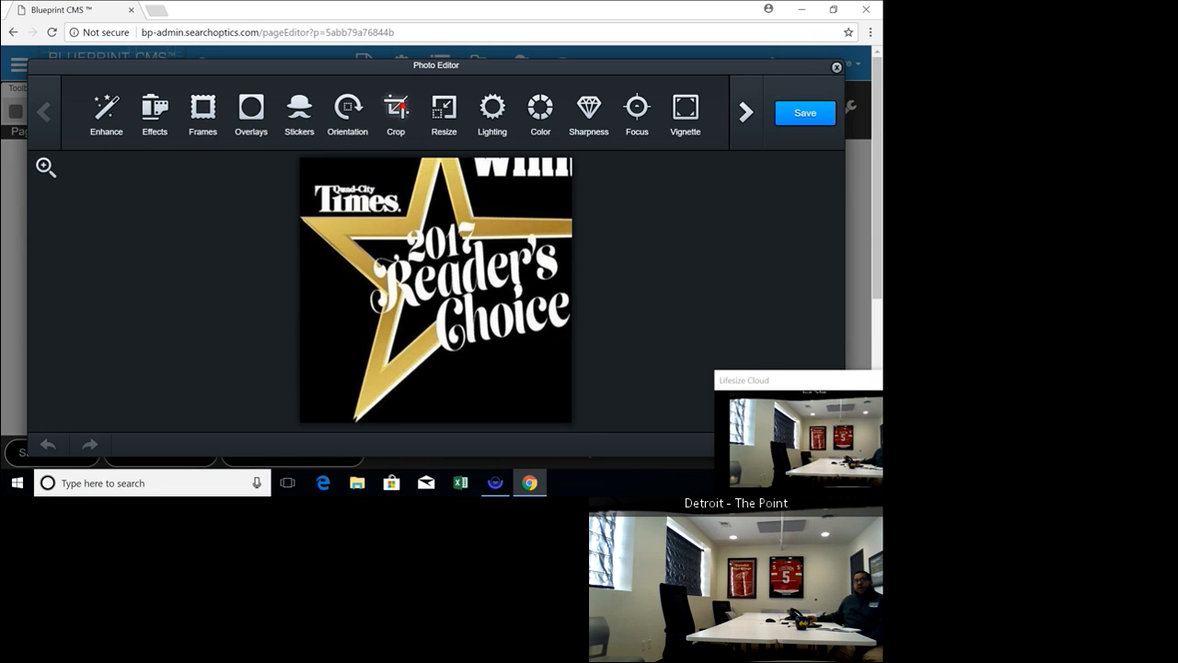
click(402, 108)
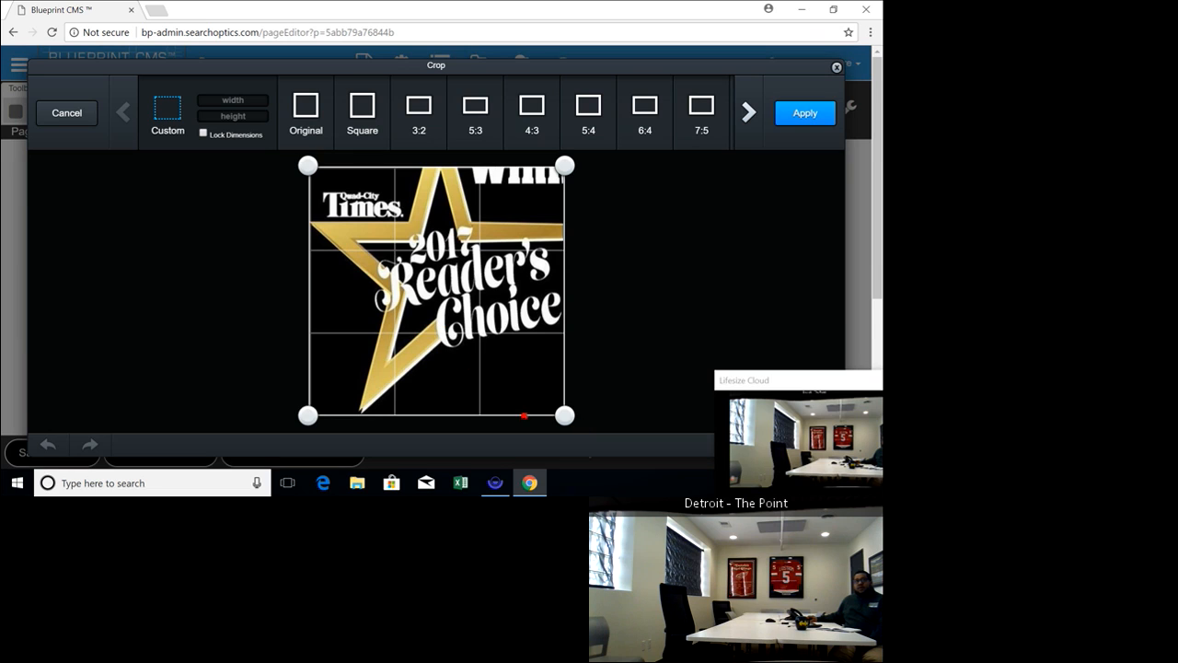
drag(565, 417, 510, 359)
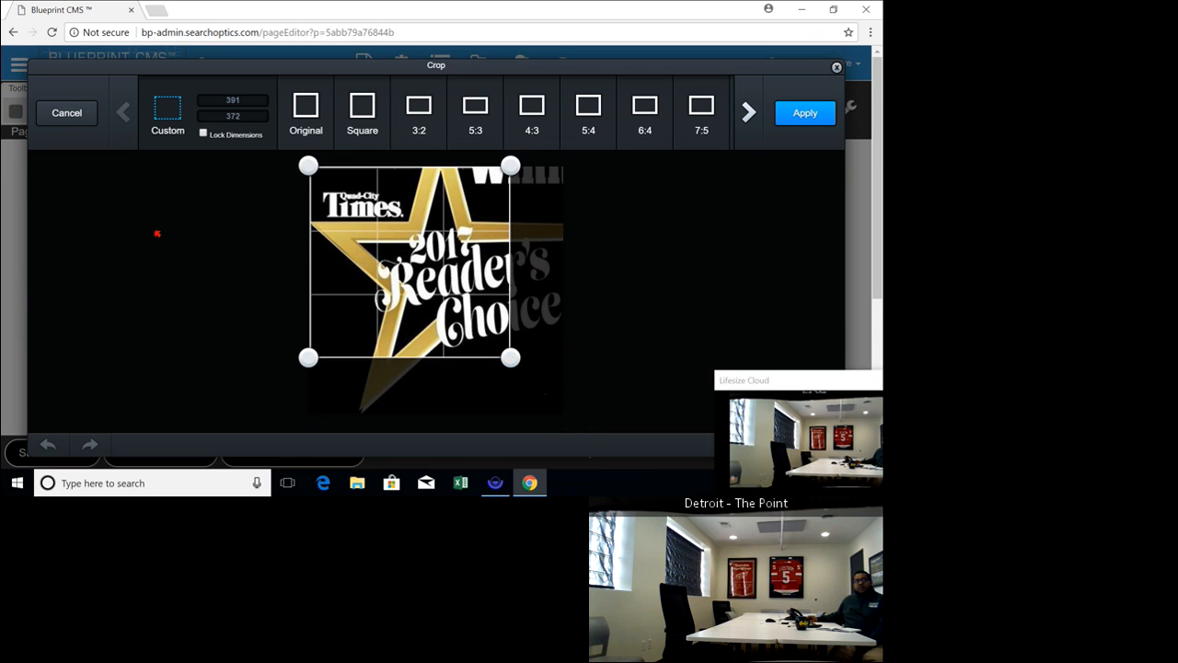
click(94, 122)
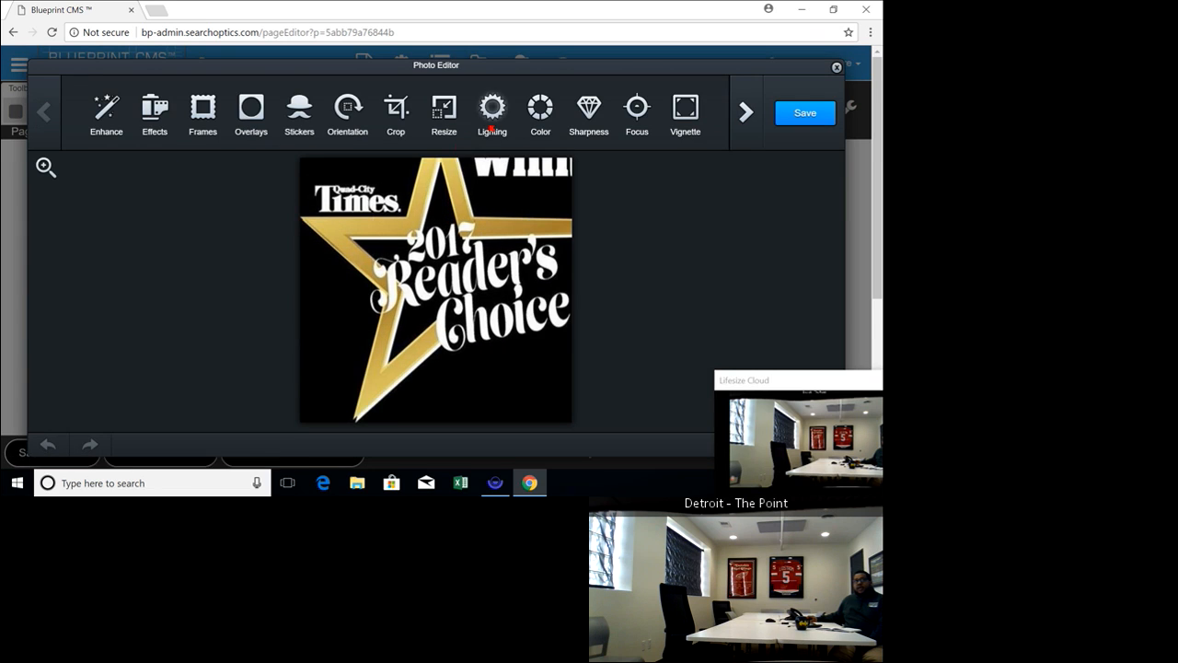
Try resizing the image to a width of 600 with locked proportions, cancel it and close the photo editor
click(445, 108)
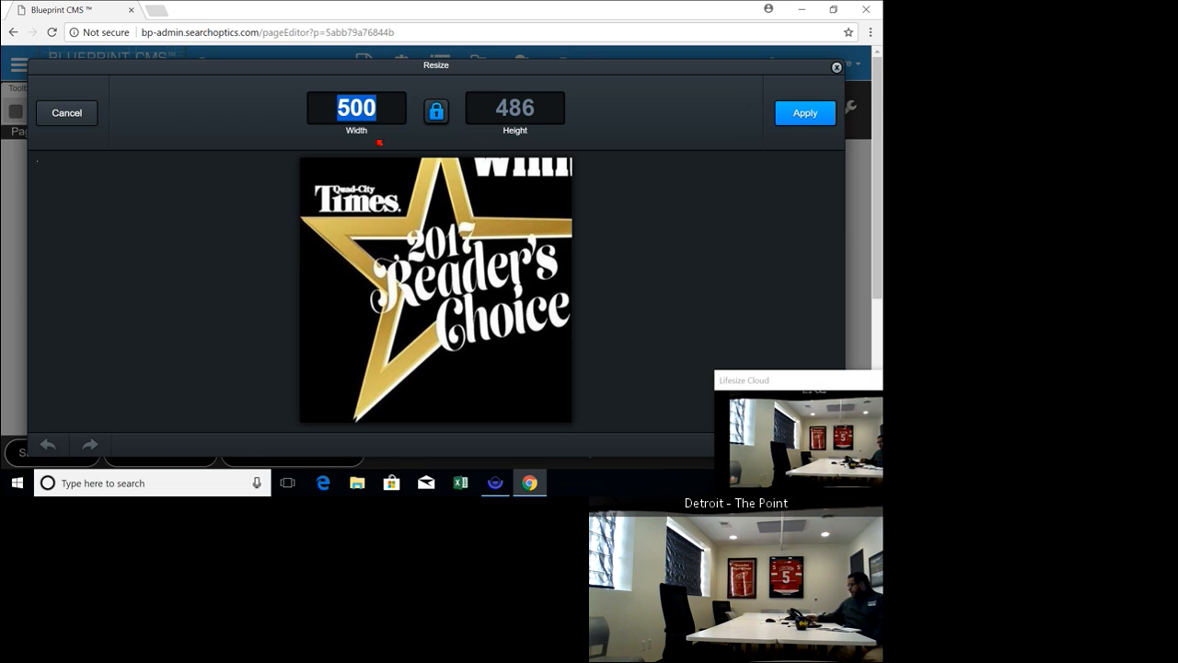
text(600)
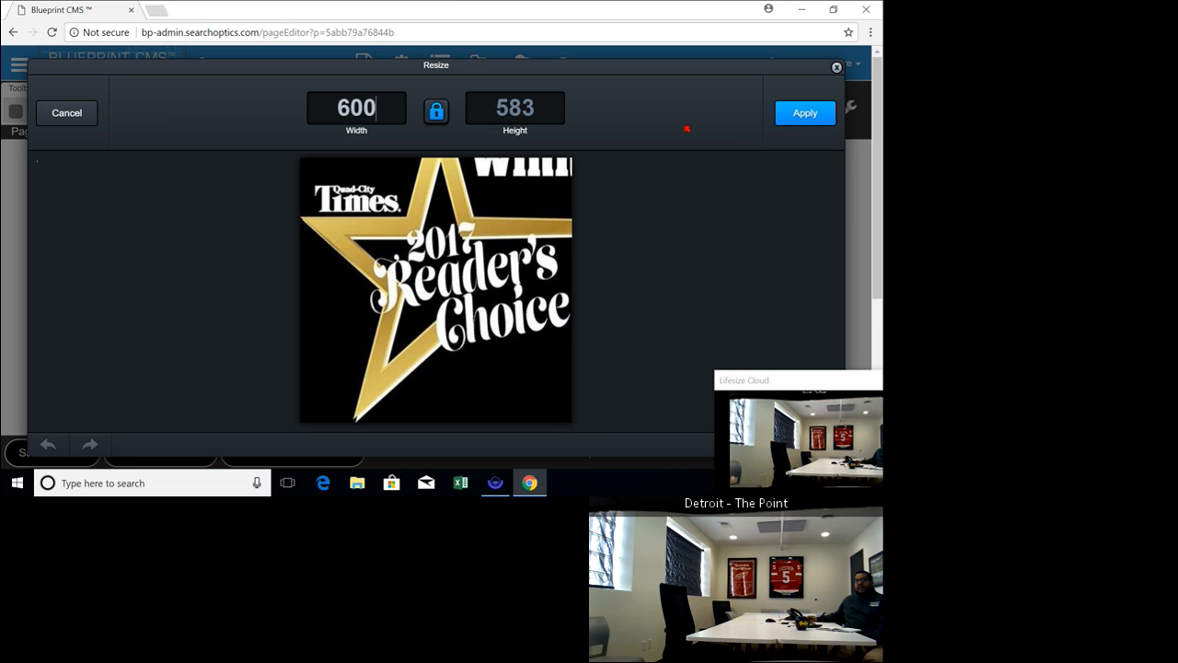
click(67, 112)
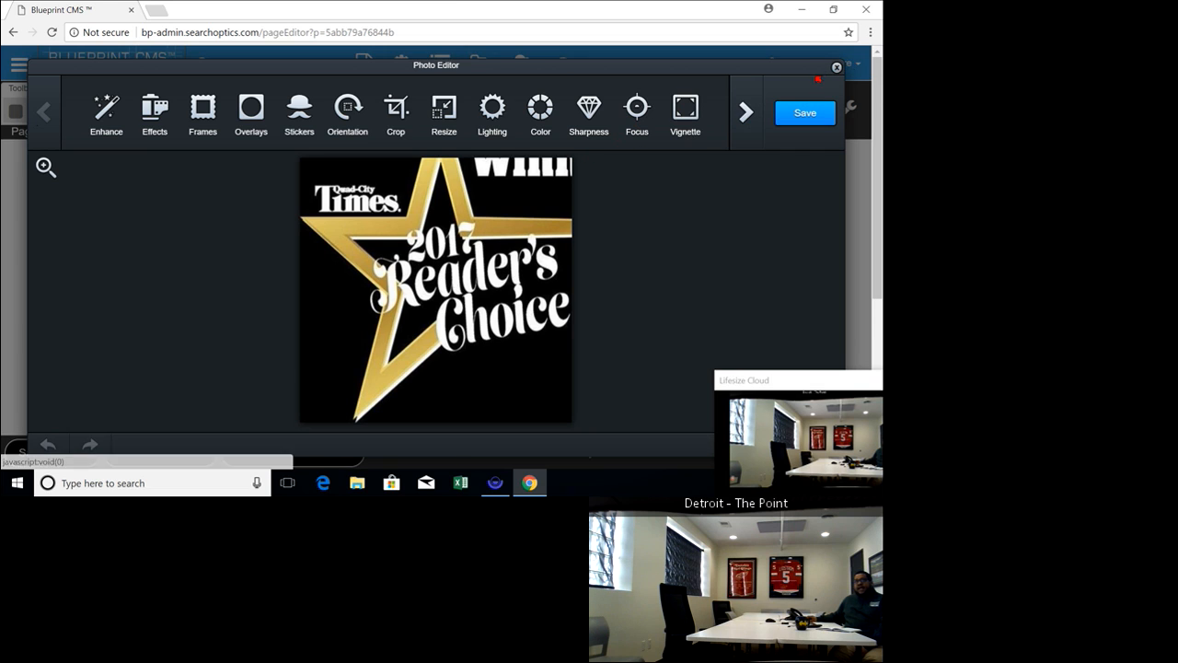
click(837, 68)
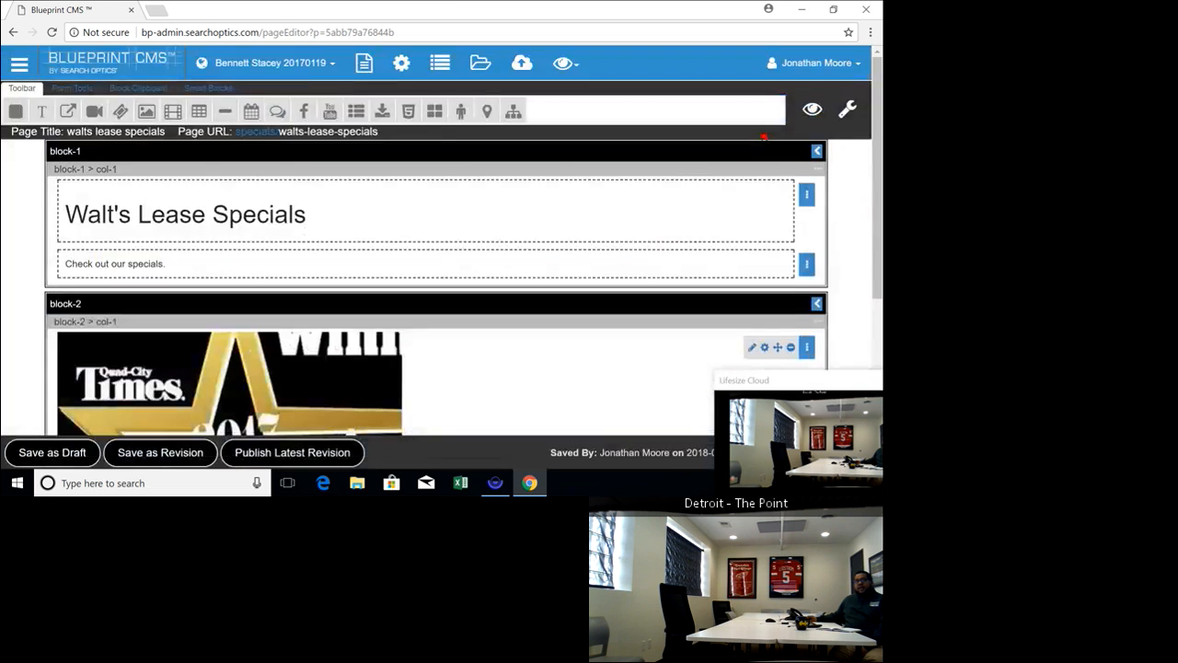
Add the class img-center after img-responsive in the block-2 image's general settings
scroll(726, 358, down, 3)
scroll(760, 253, up, 2)
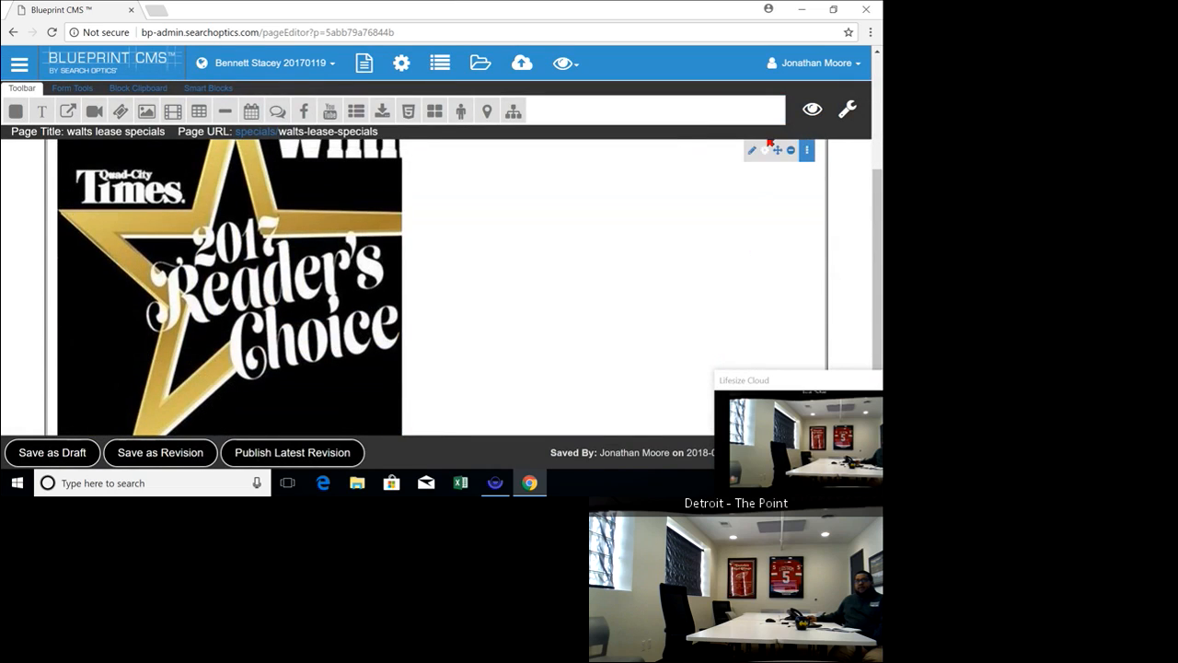
click(764, 280)
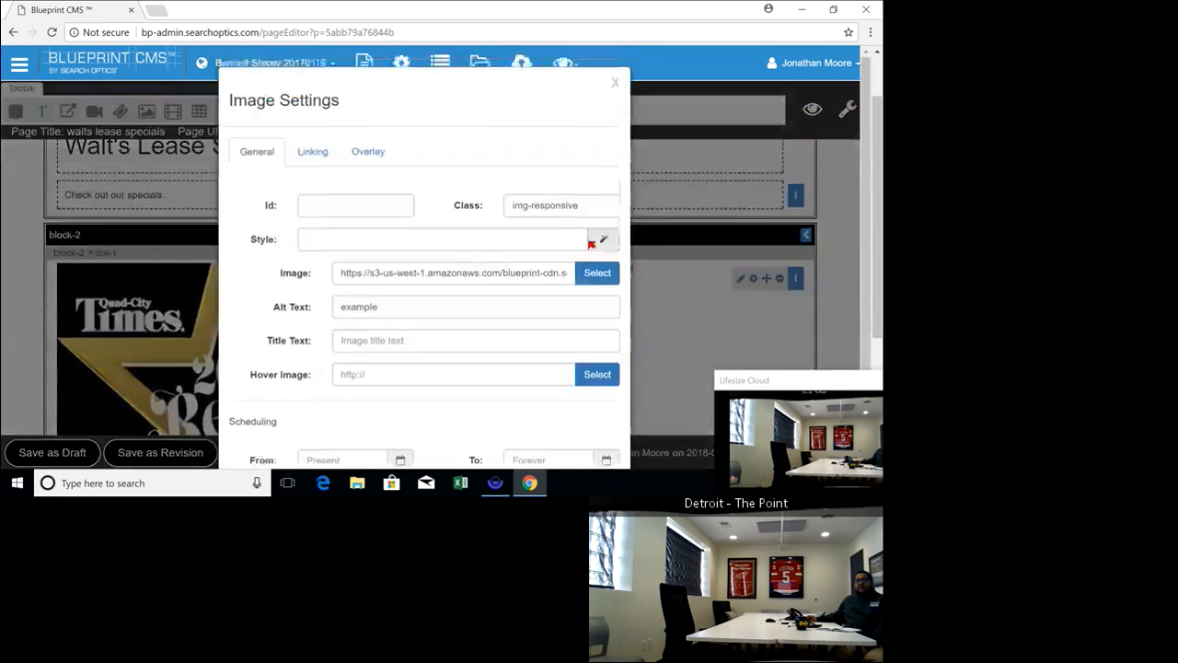
click(592, 207)
text(img-center)
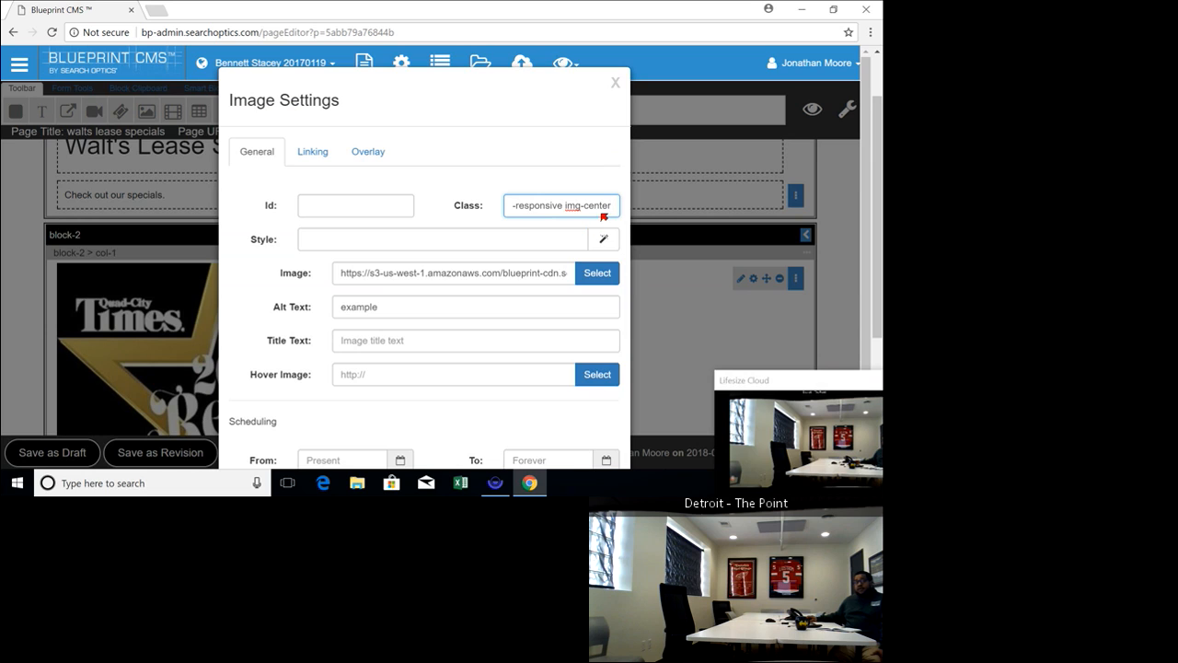
Set the image's top padding to 100px in its style properties and save the image settings
click(604, 239)
click(436, 348)
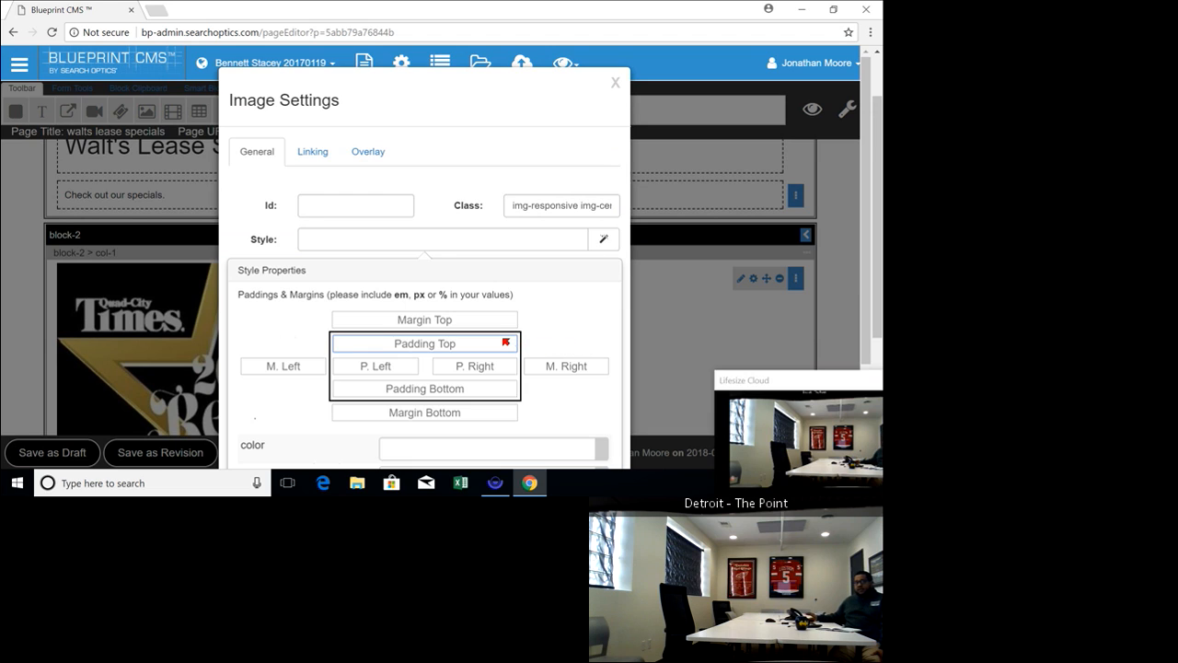
text(100)
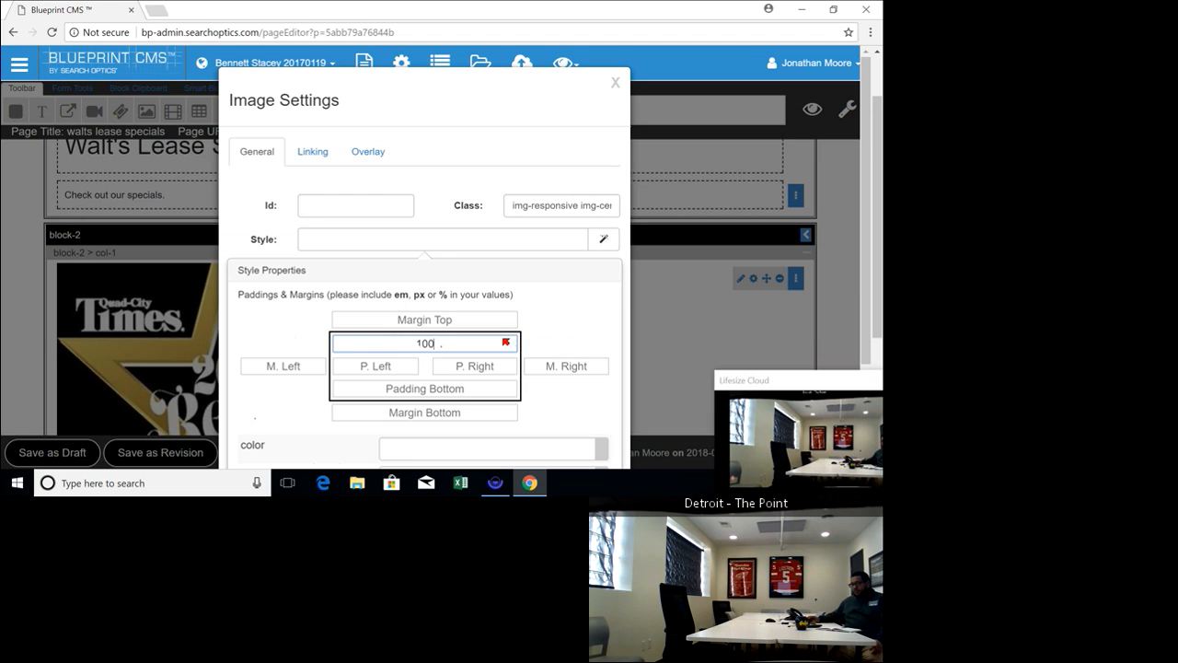
text(px)
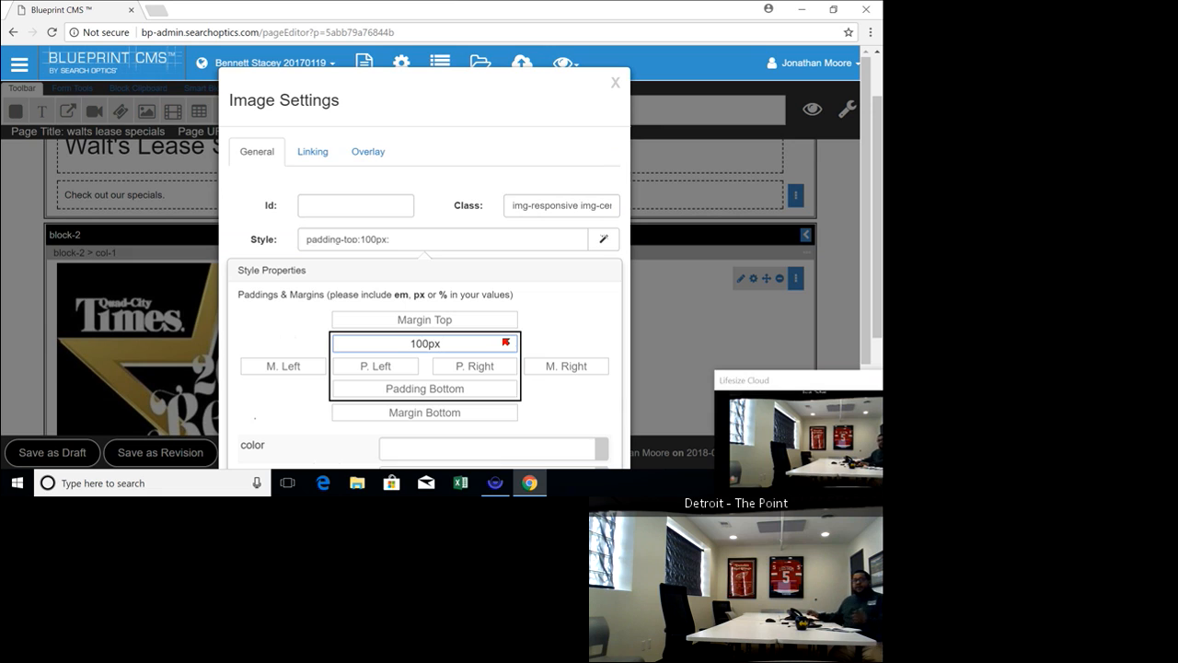
click(599, 240)
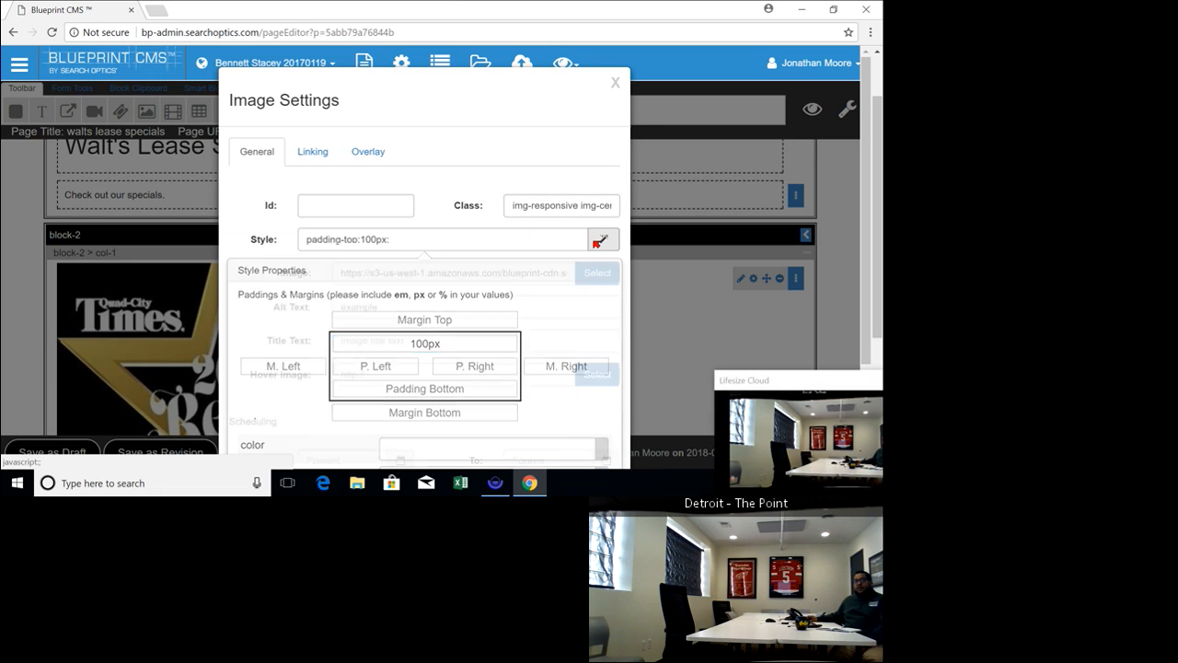
scroll(599, 241, down, 1)
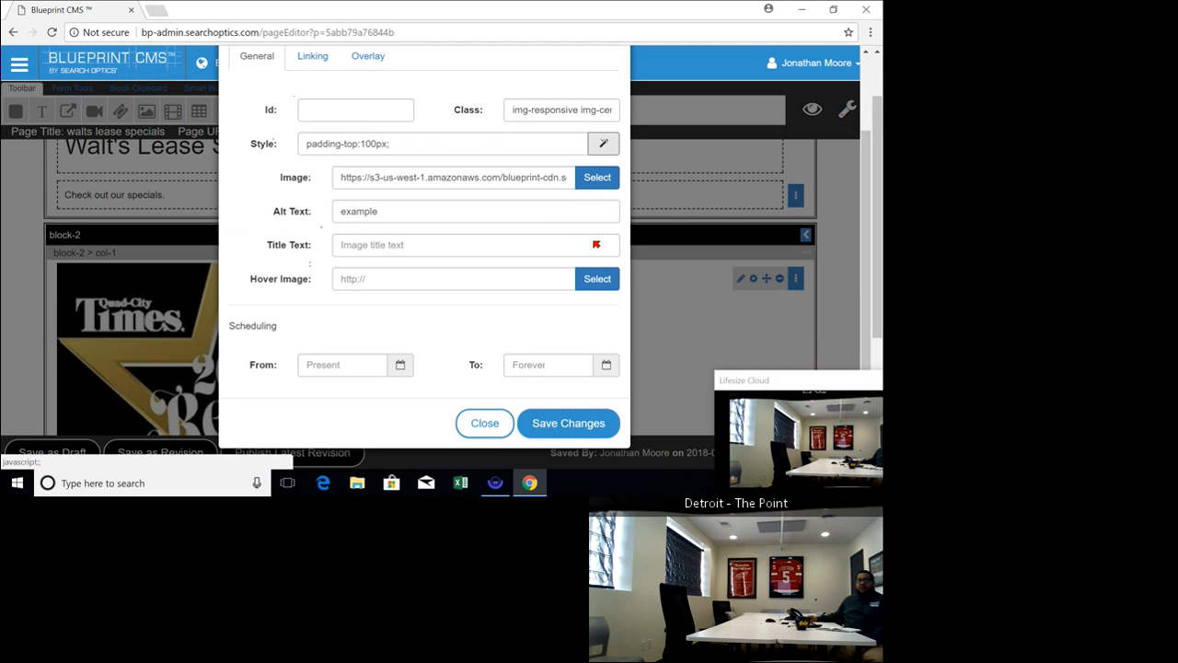
click(578, 432)
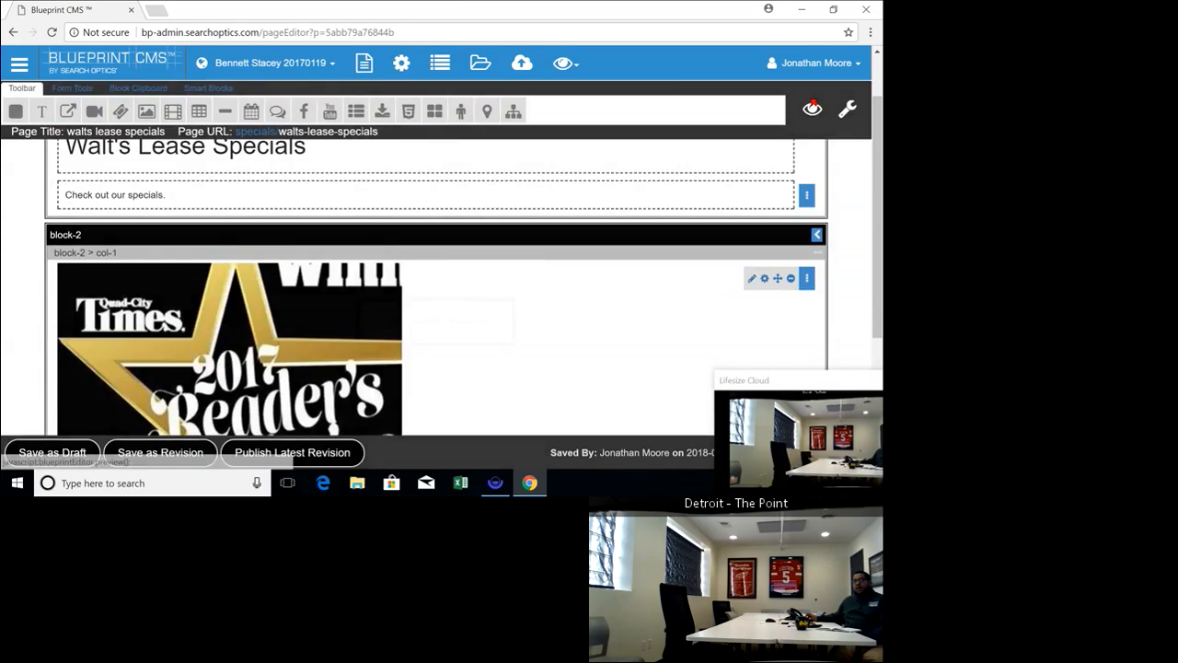
Preview the page, check the image's centering and the spacing above it, and exit the preview
click(813, 105)
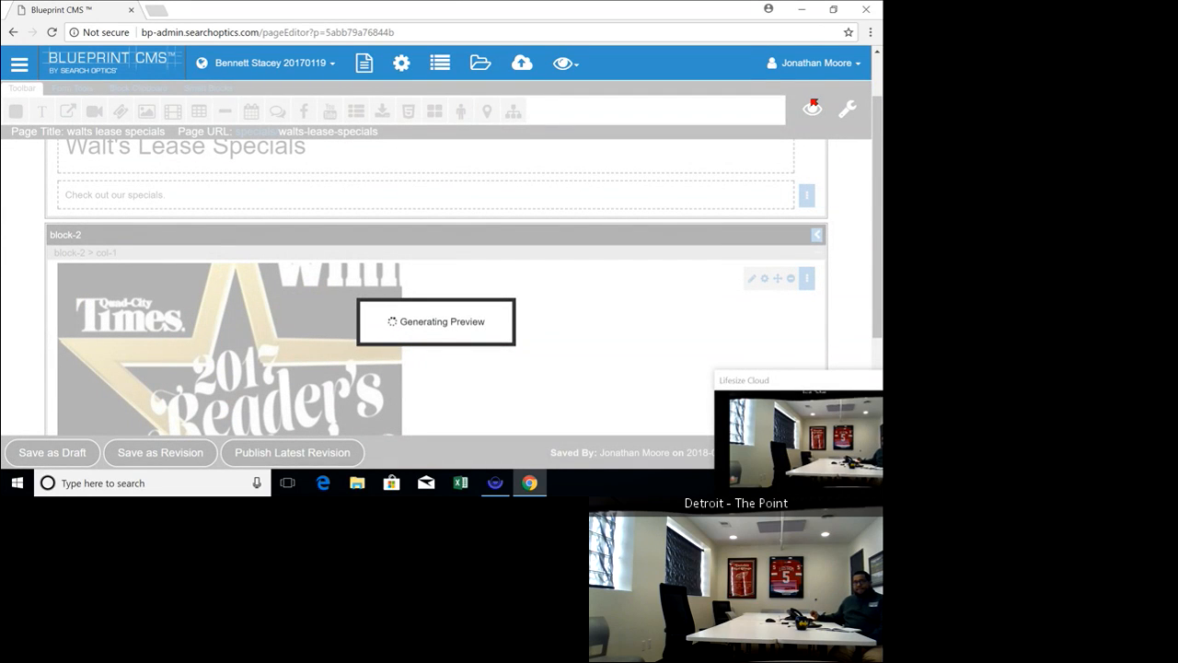
scroll(527, 316, down, 3)
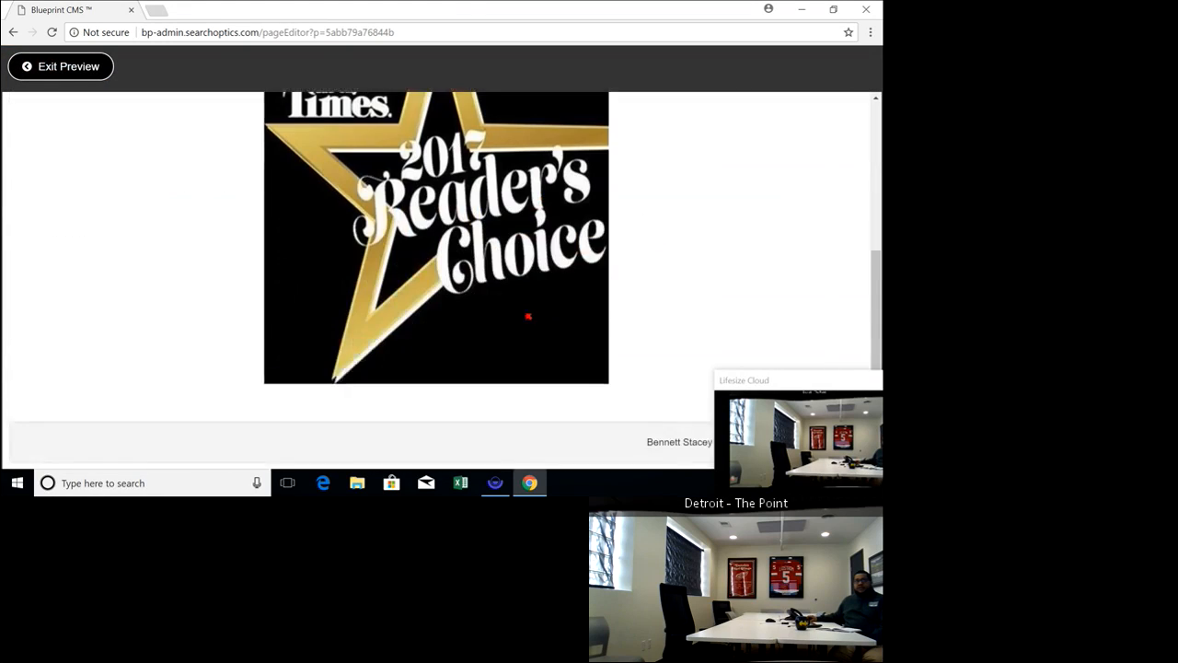
scroll(528, 315, up, 3)
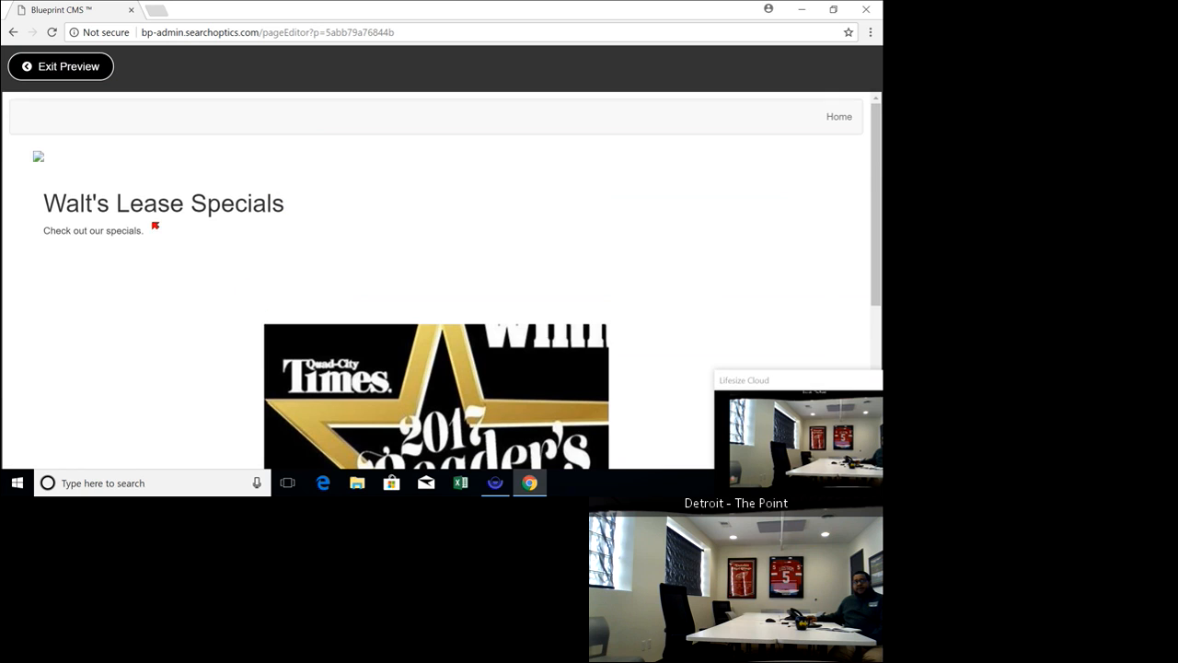
scroll(437, 374, down, 2)
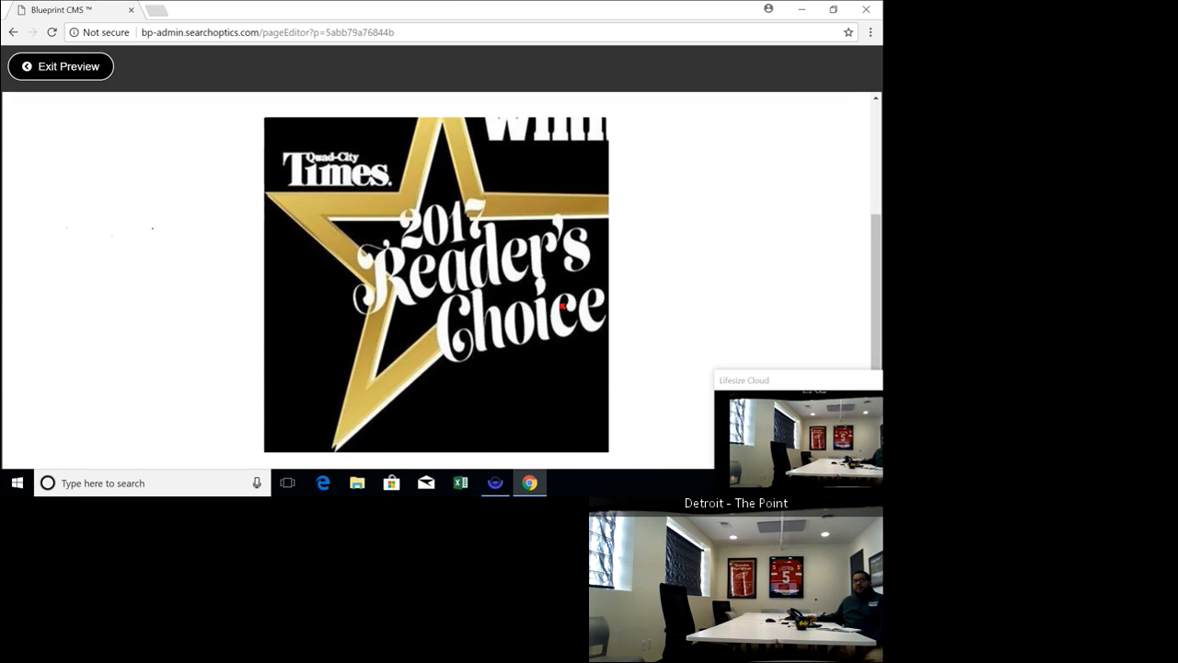
scroll(540, 302, up, 2)
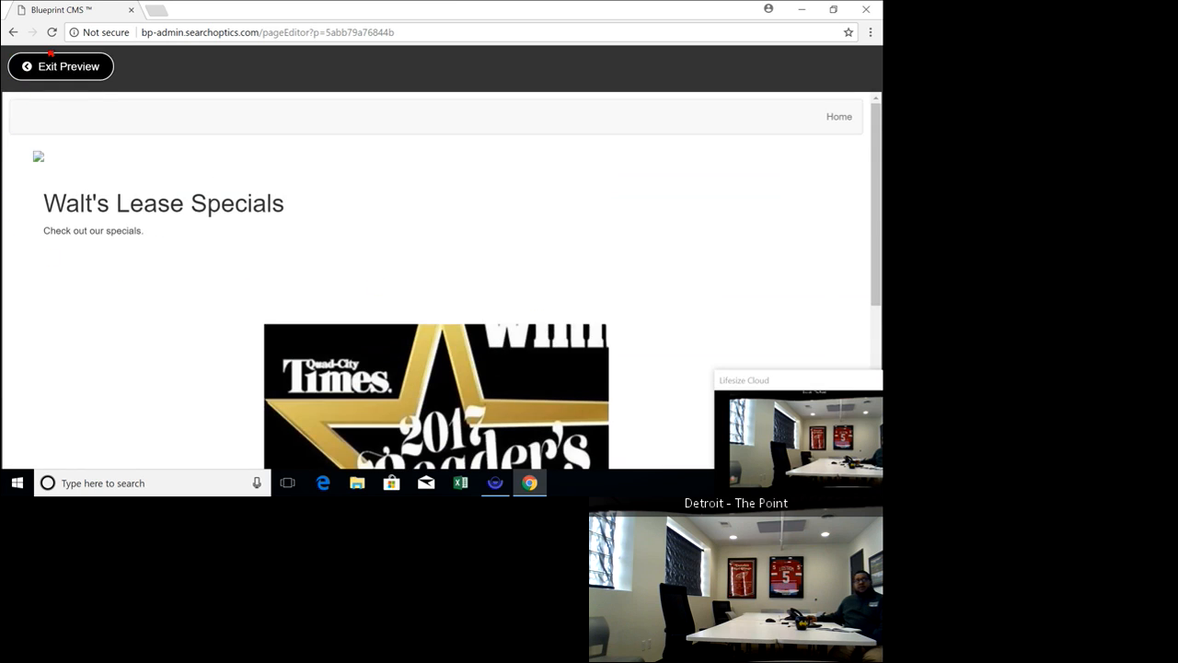
click(61, 66)
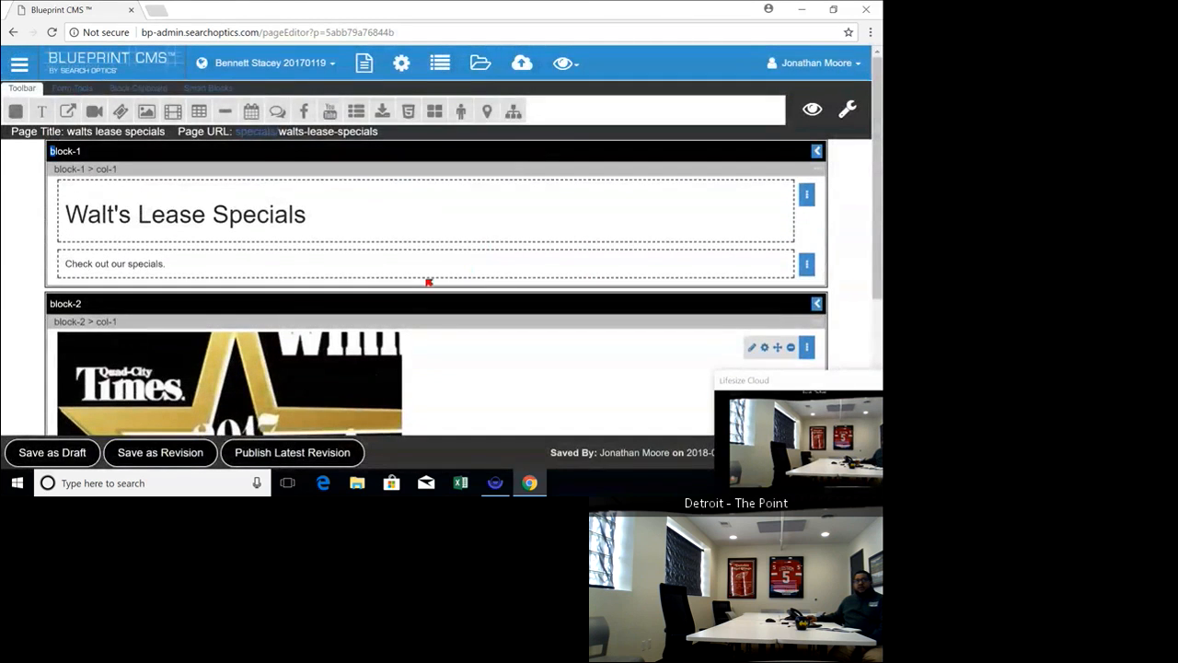
Apply subscript, superscript and bulleted list formatting to the "Check out our specials." text in block-1
click(236, 268)
drag(174, 266, 64, 269)
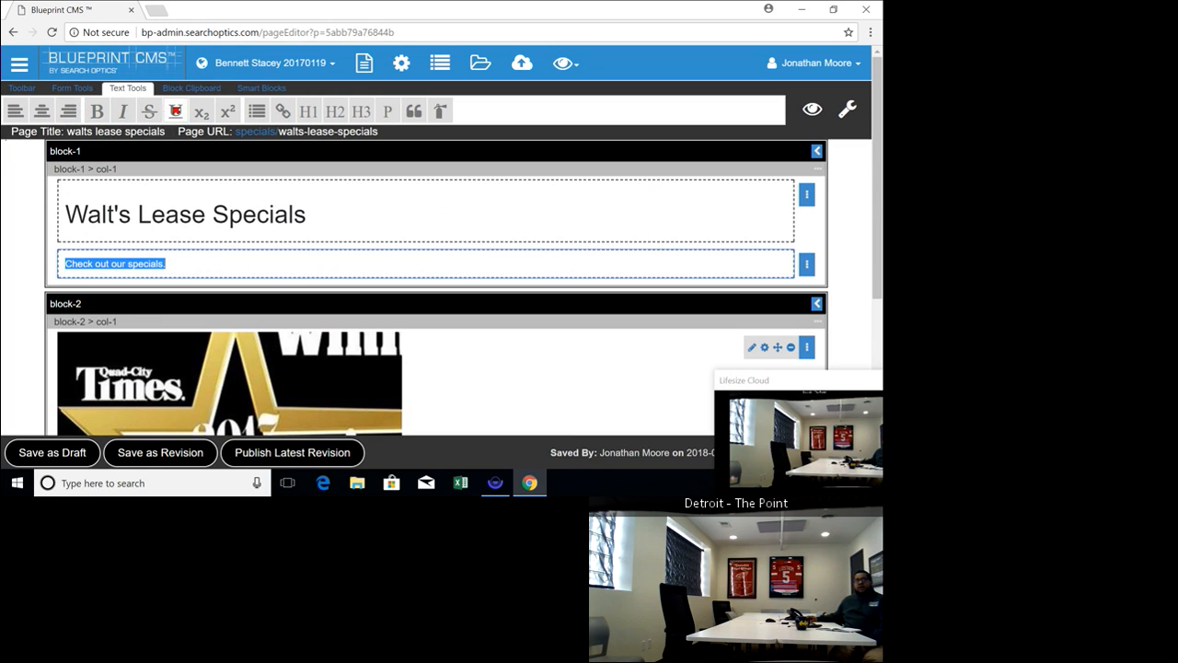
click(202, 111)
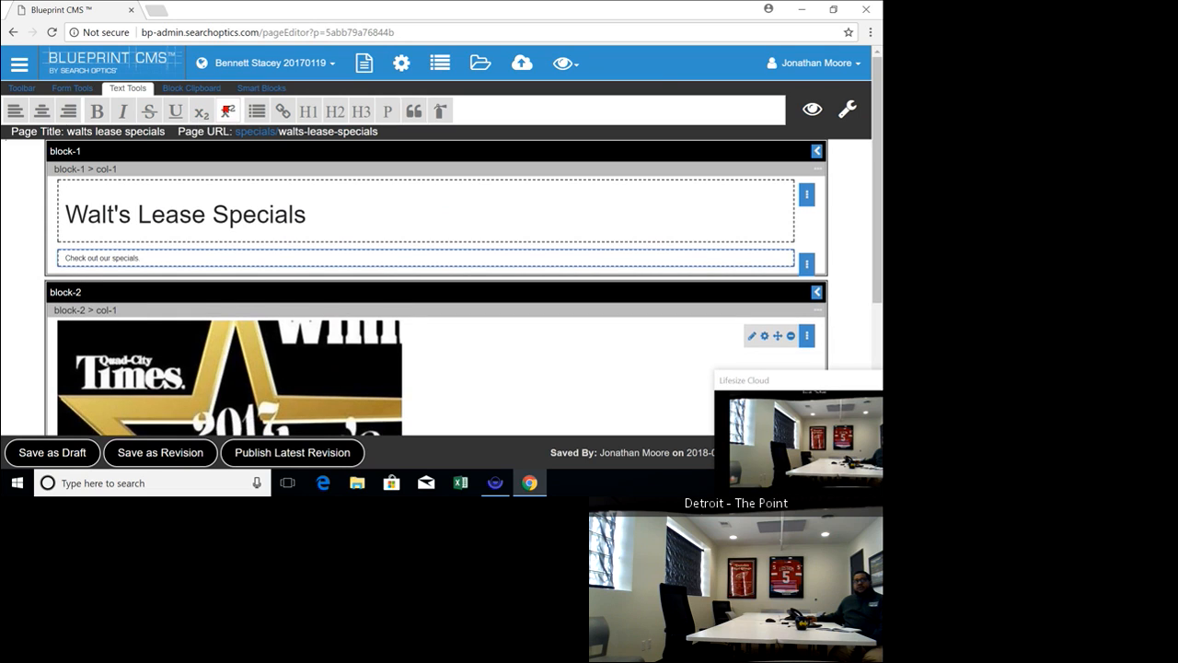
click(226, 112)
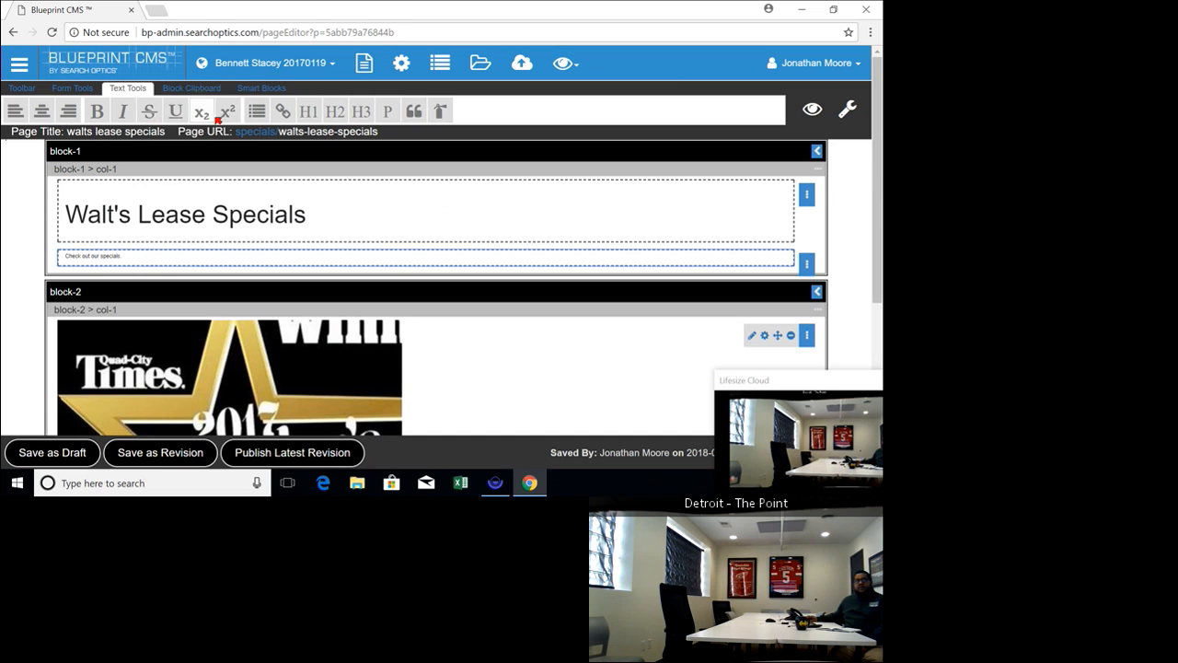
click(256, 111)
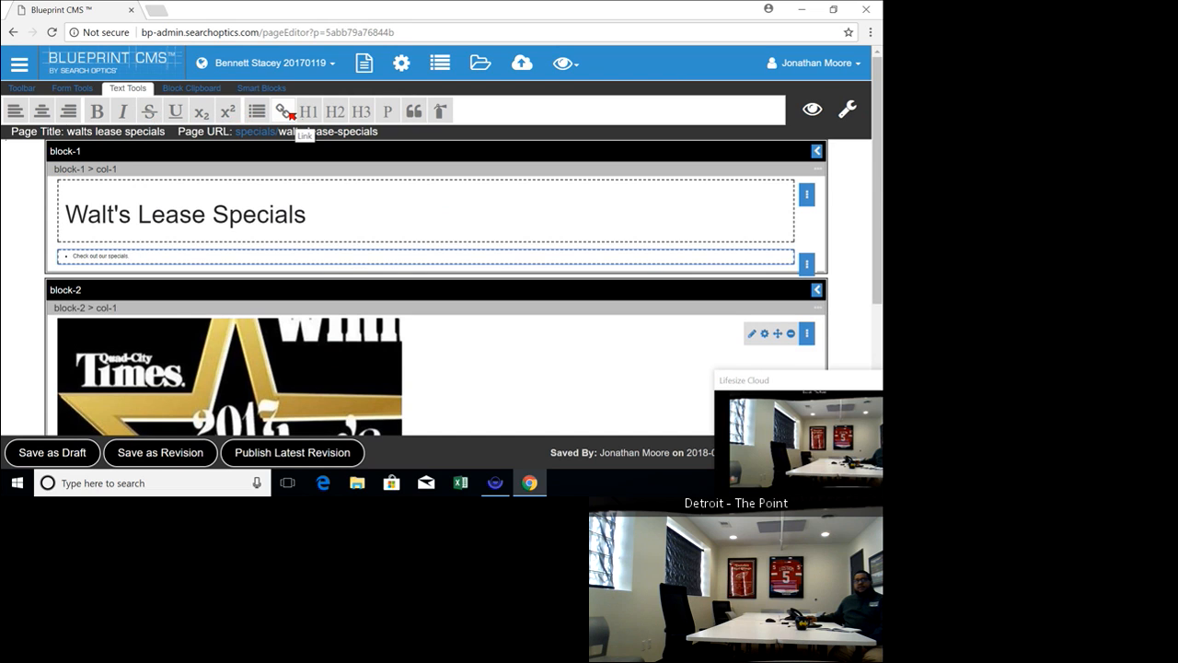
Review the external link and existing page options for linking the "Check out our specials." text, and close without adding a link
click(286, 111)
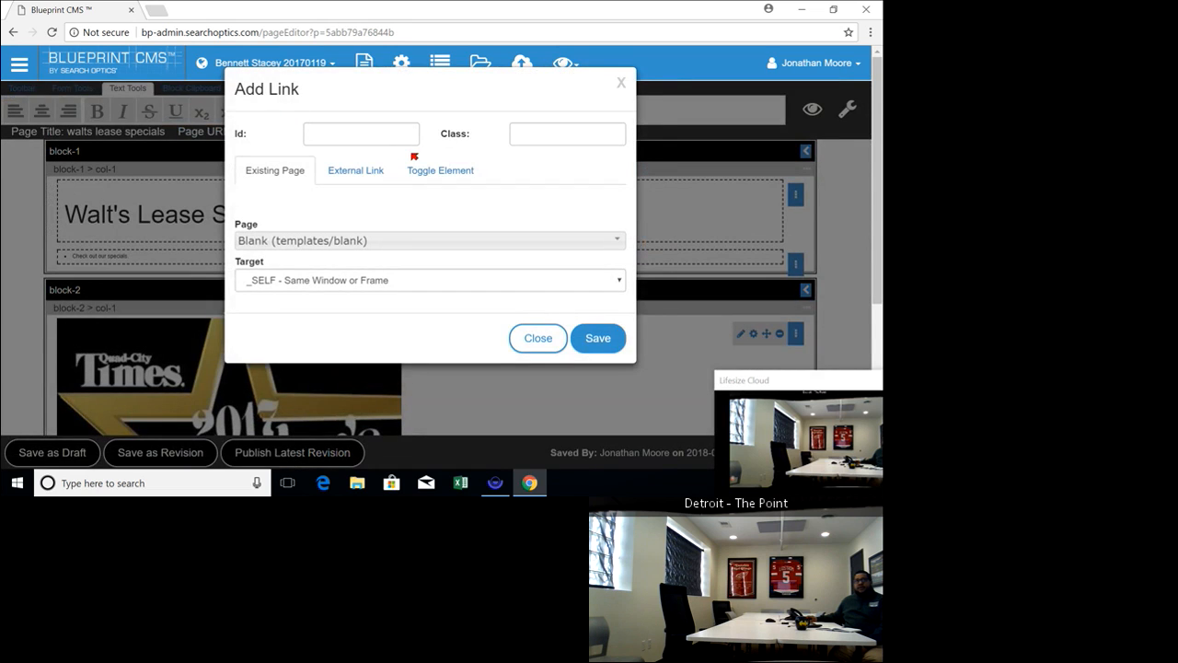
click(368, 179)
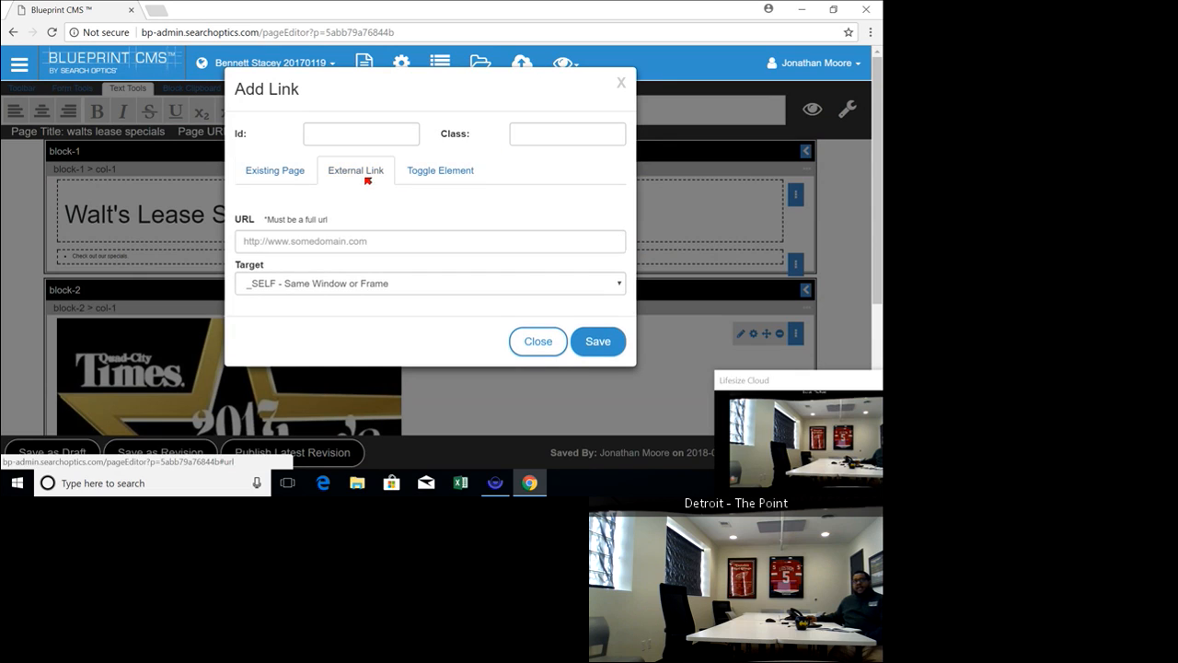
click(363, 242)
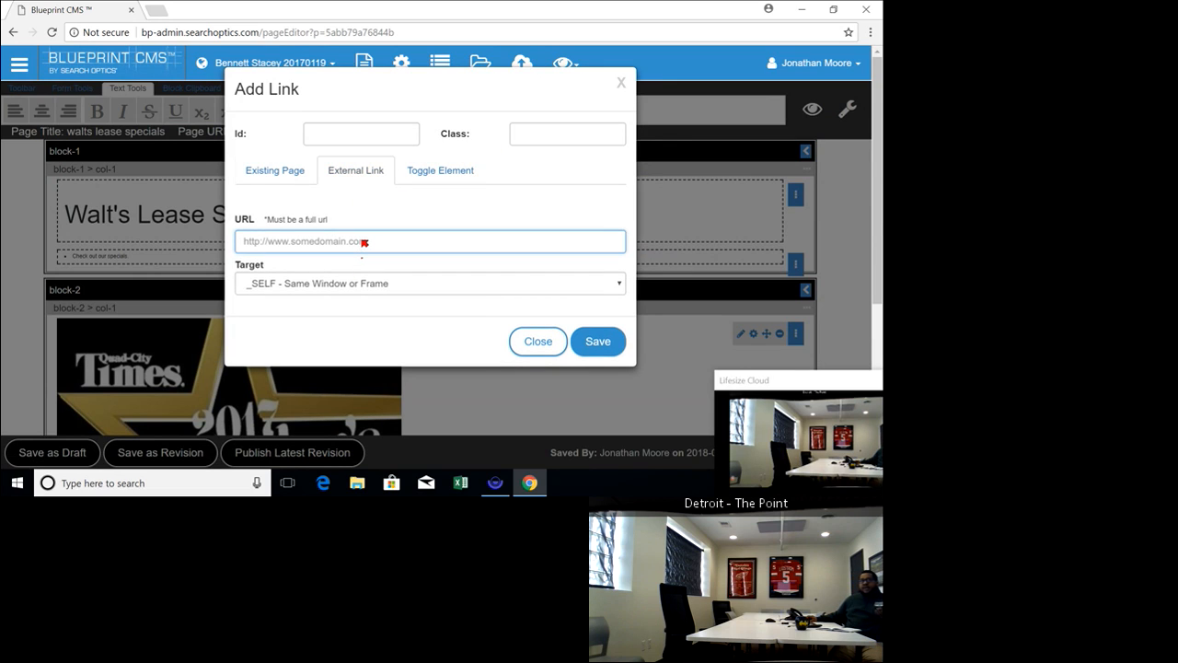
drag(263, 158, 267, 157)
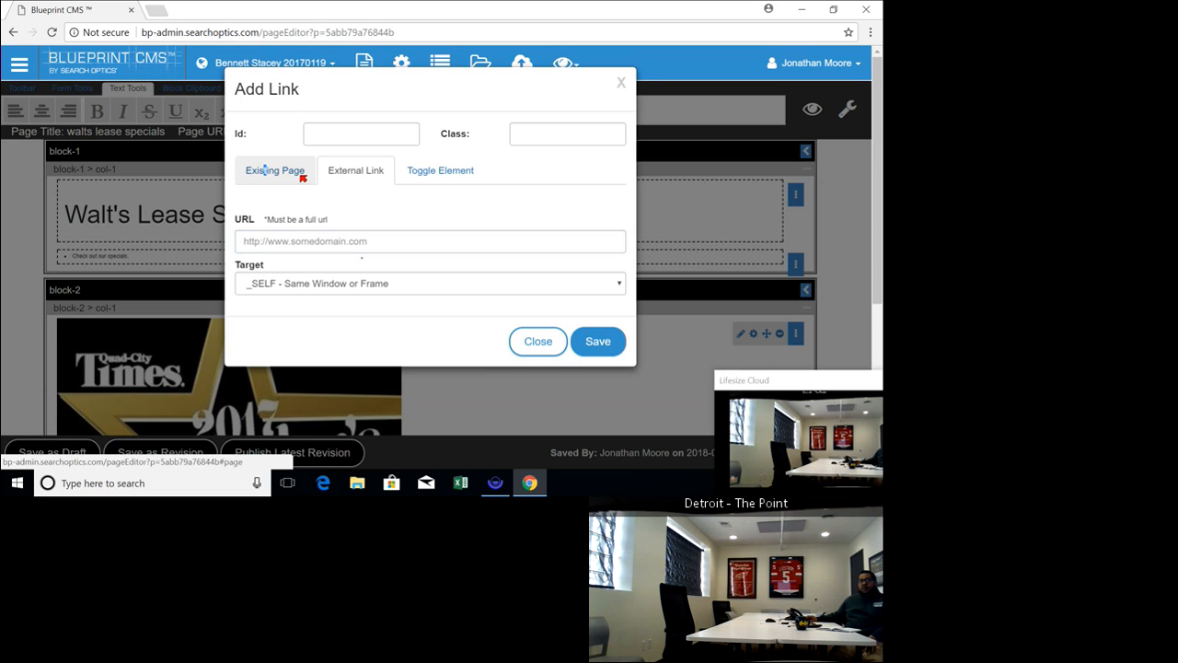
click(296, 173)
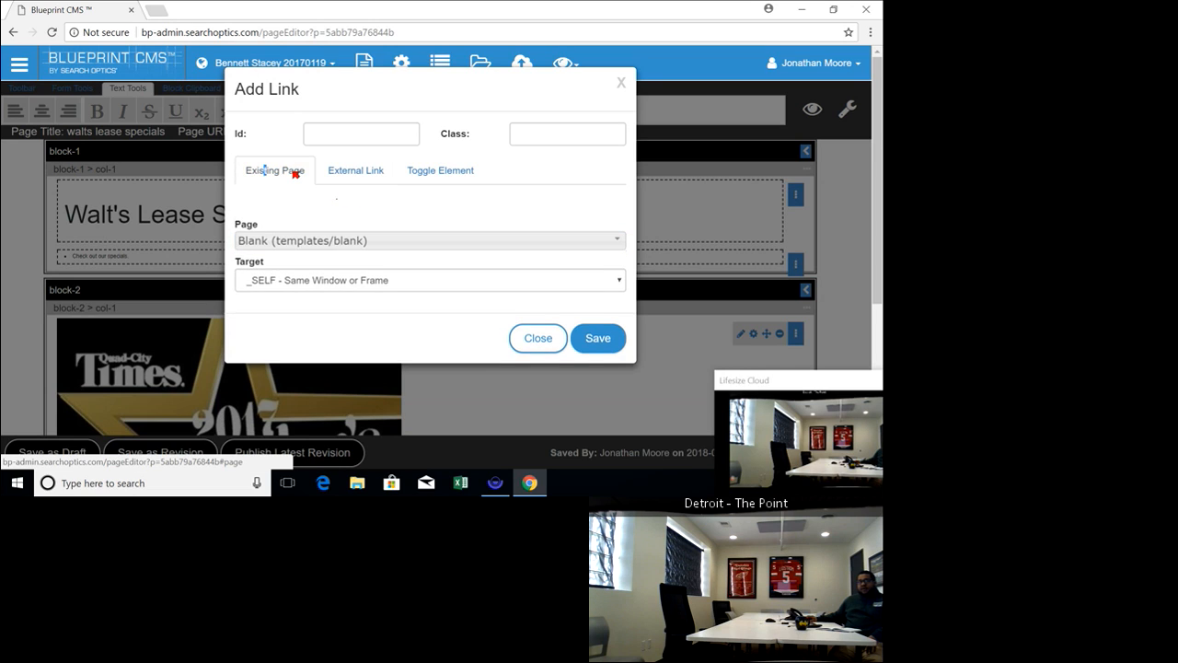
click(291, 245)
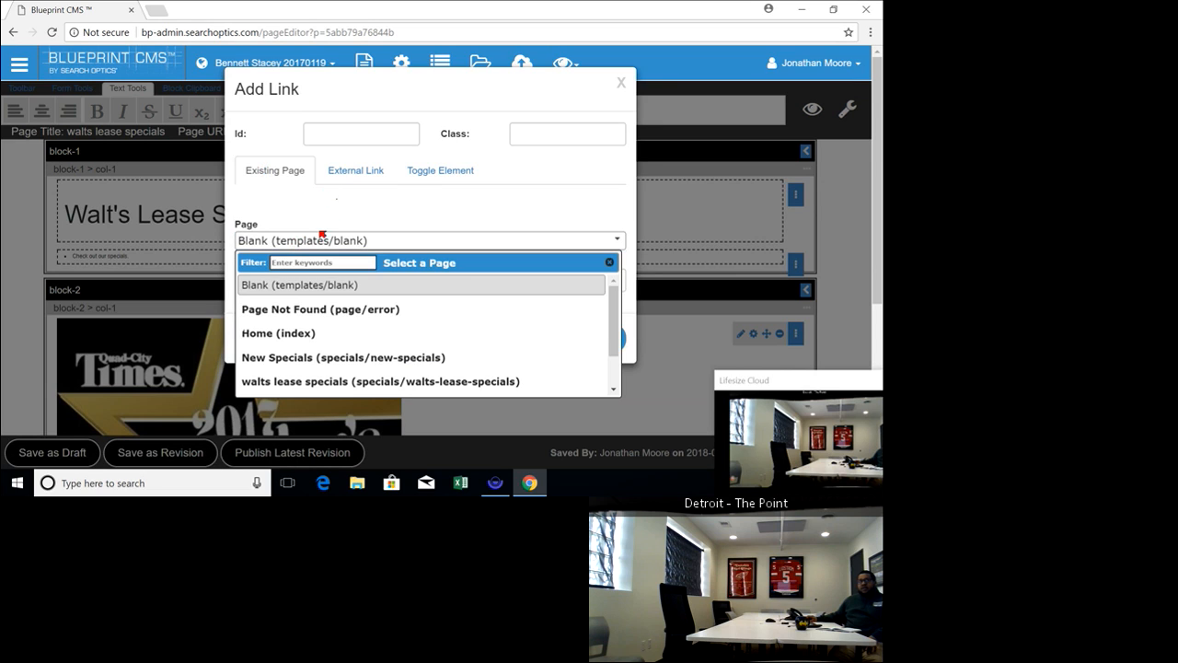
click(334, 211)
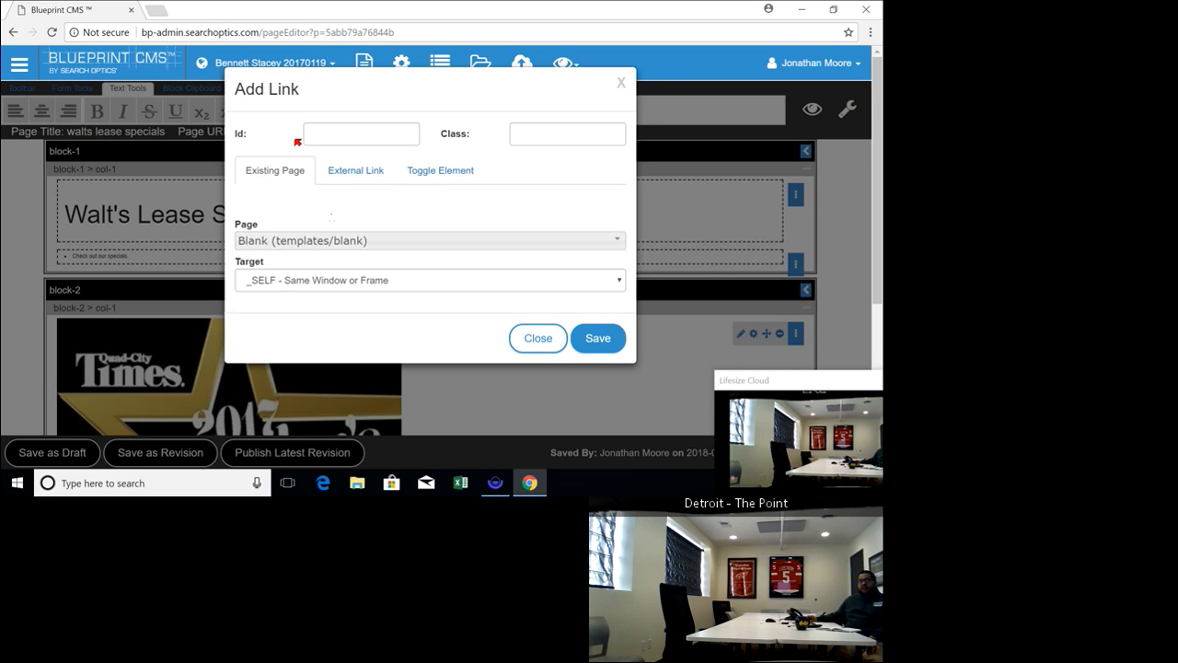
click(535, 339)
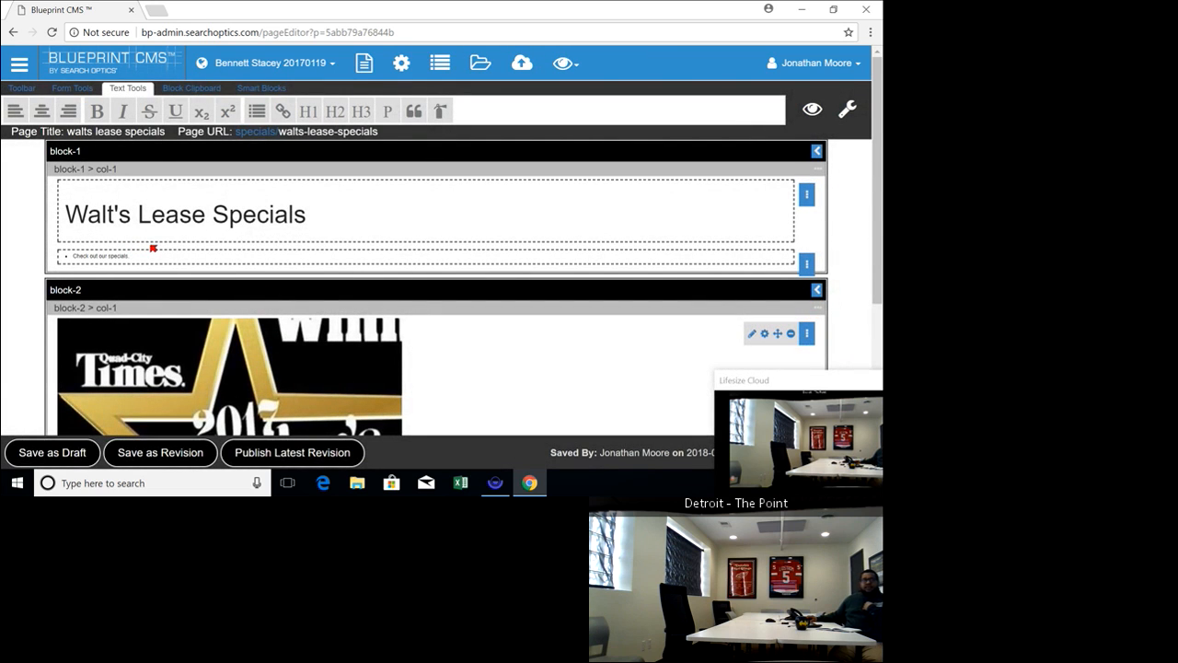
Move the "Check out our specials." text element from block-1 into block-2, above the image
click(151, 257)
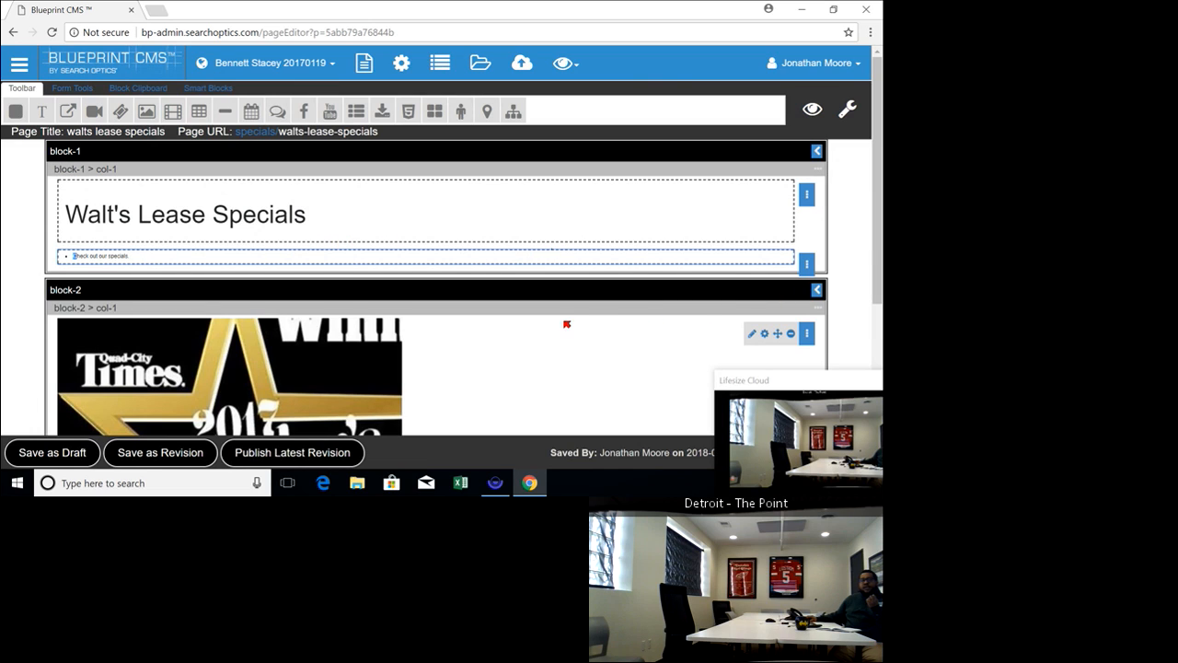
scroll(564, 324, down, 1)
scroll(562, 324, down, 3)
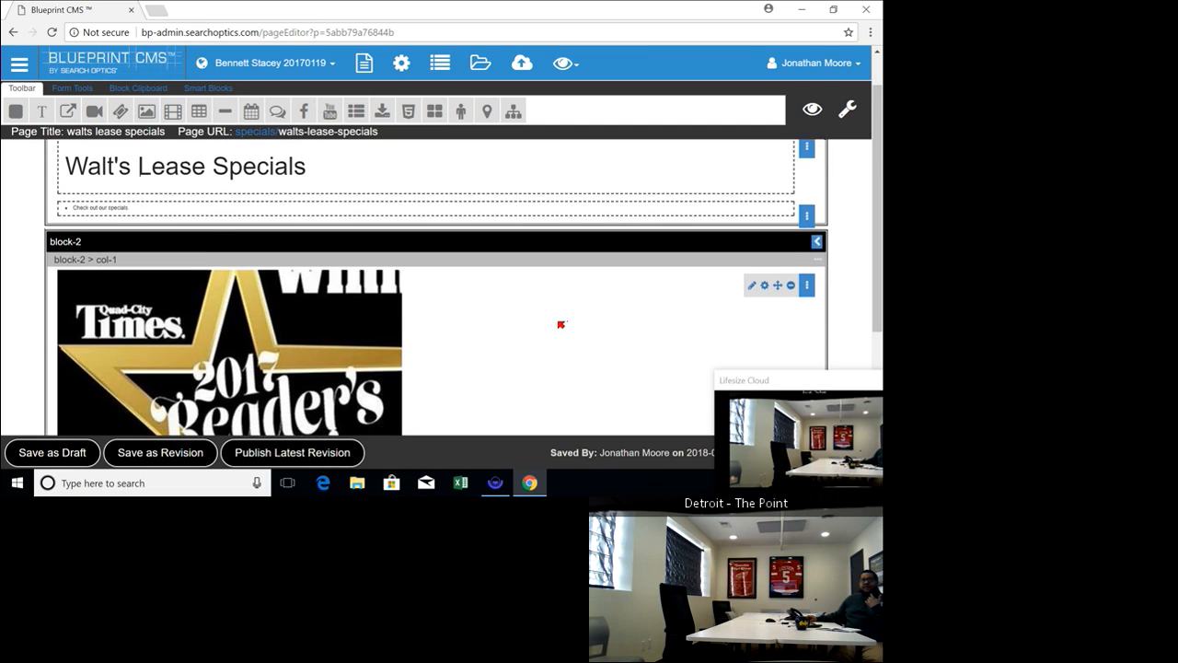
scroll(562, 324, up, 4)
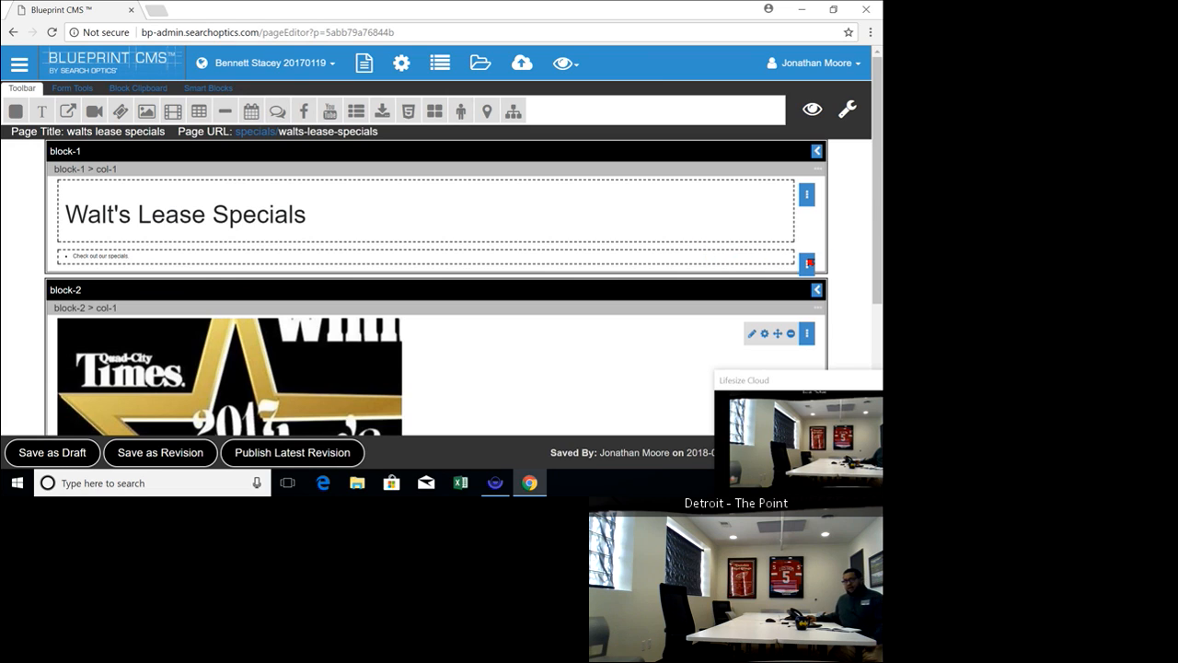
mouse_move(809, 264)
drag(790, 265, 784, 317)
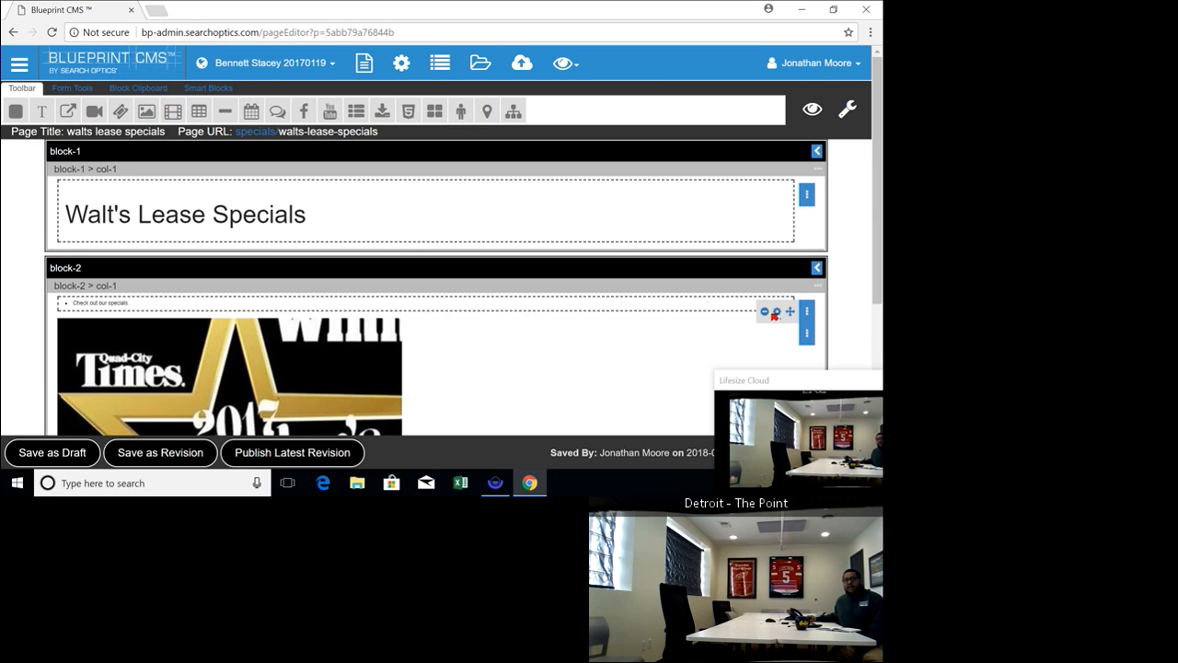
Clear the top padding in the block-2 image's style properties and save the image settings
mouse_move(808, 336)
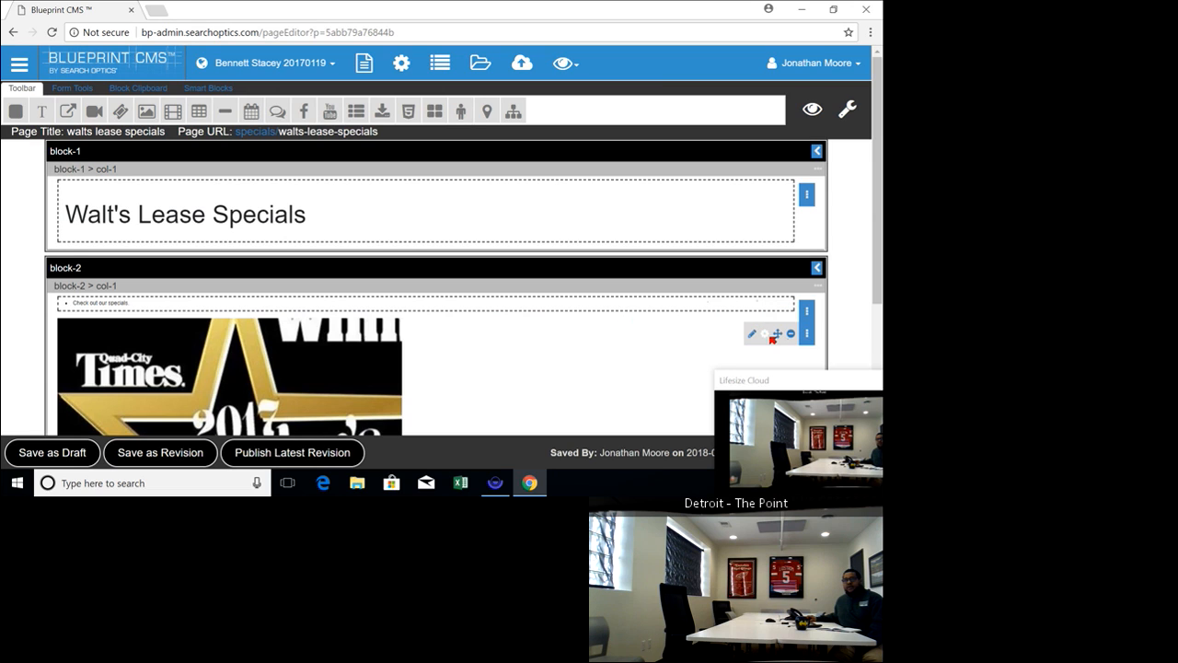
click(766, 334)
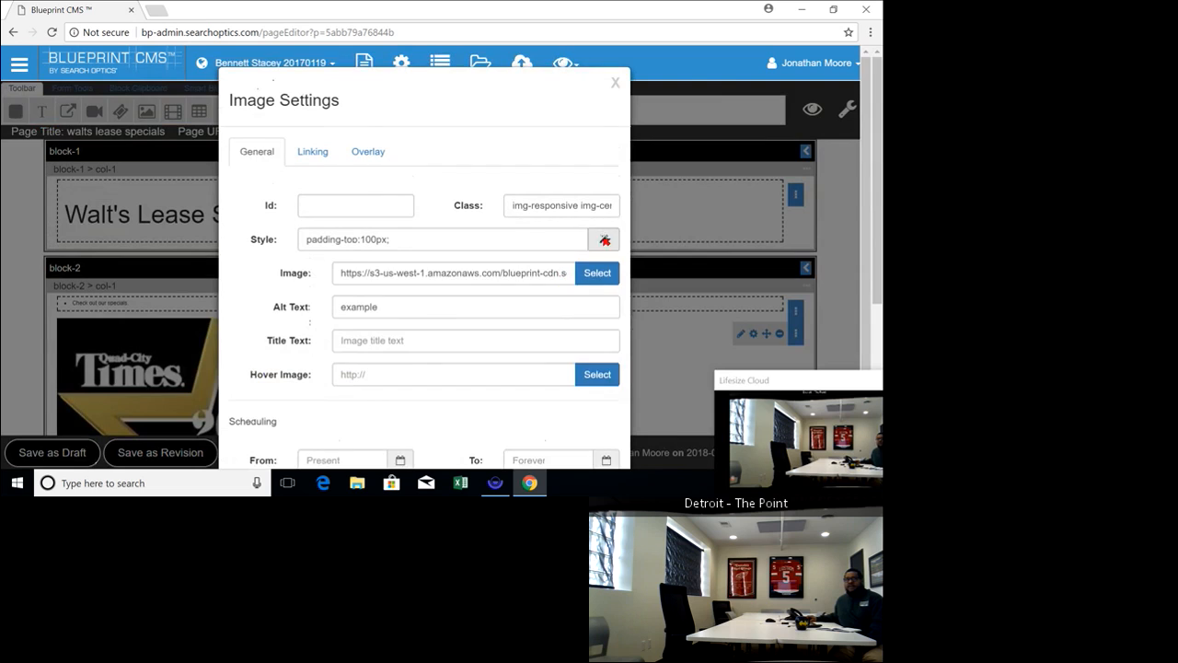
click(603, 238)
double_click(448, 345)
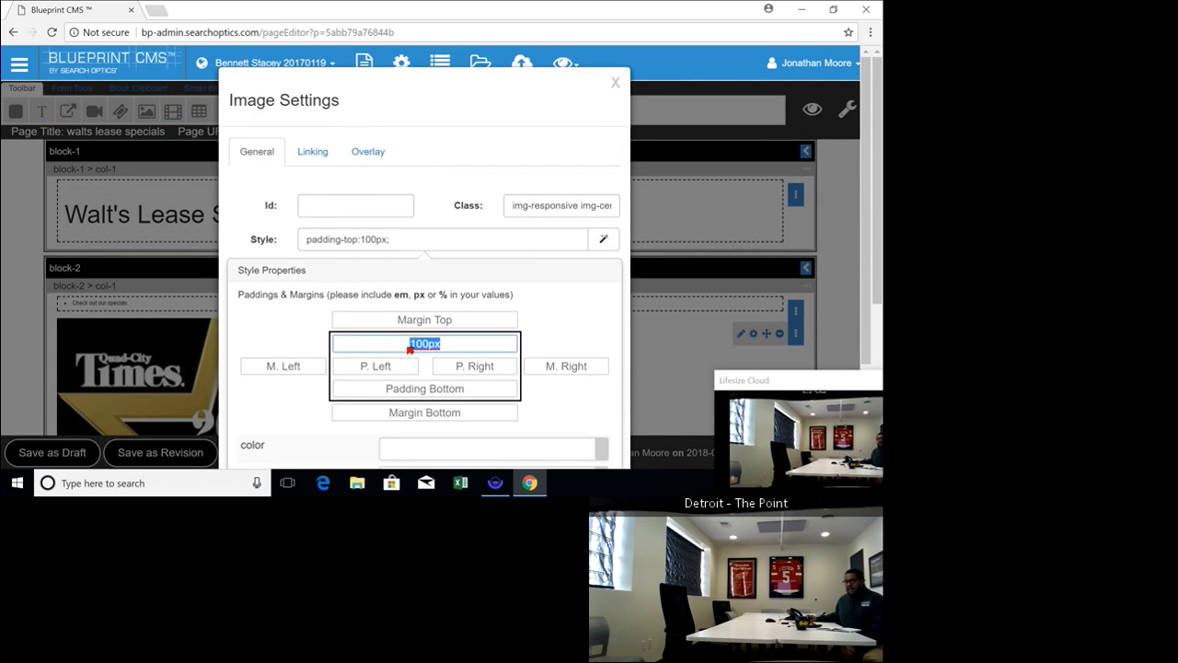
key(BackSpace)
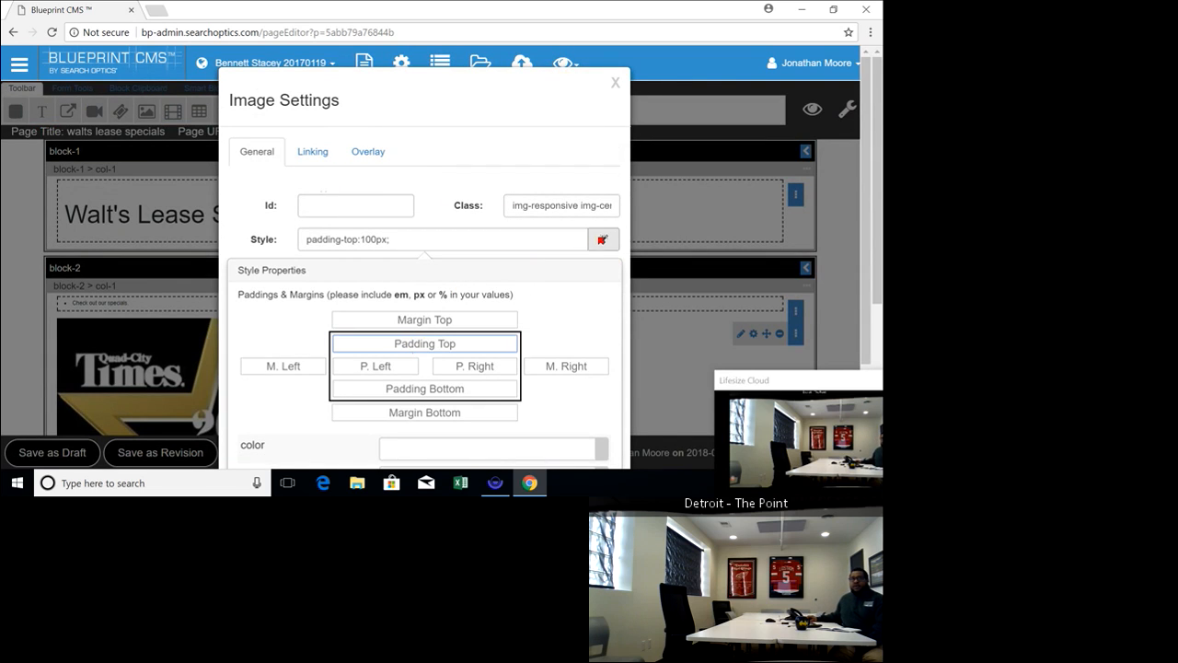
click(603, 239)
scroll(603, 262, down, 1)
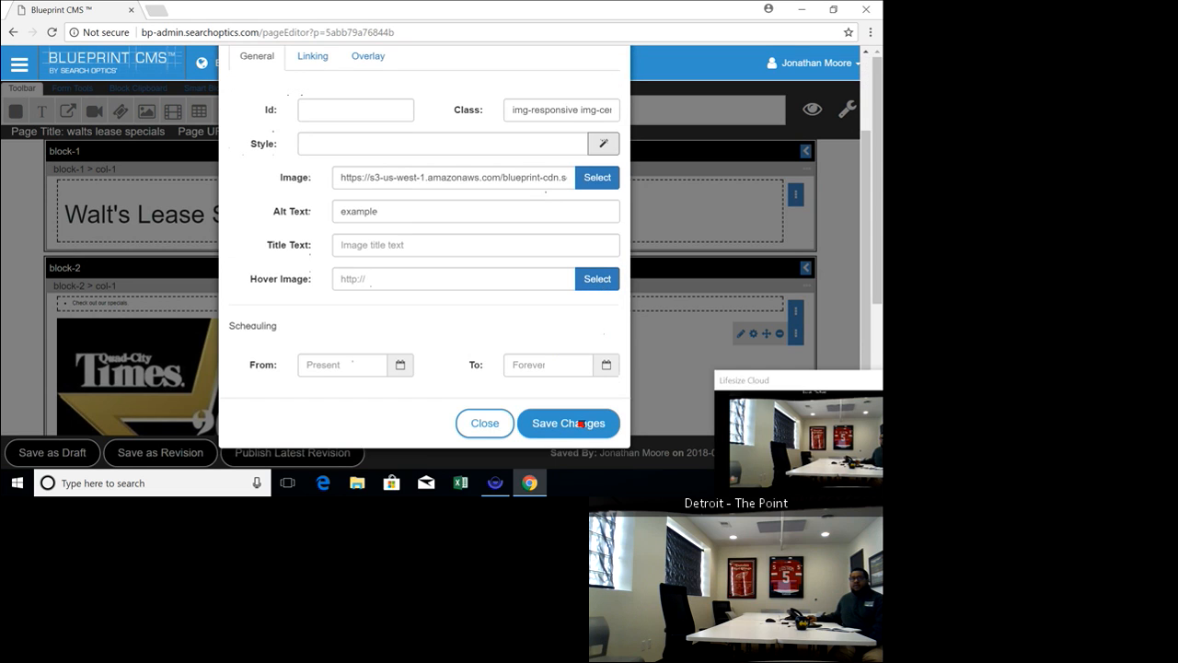
click(568, 423)
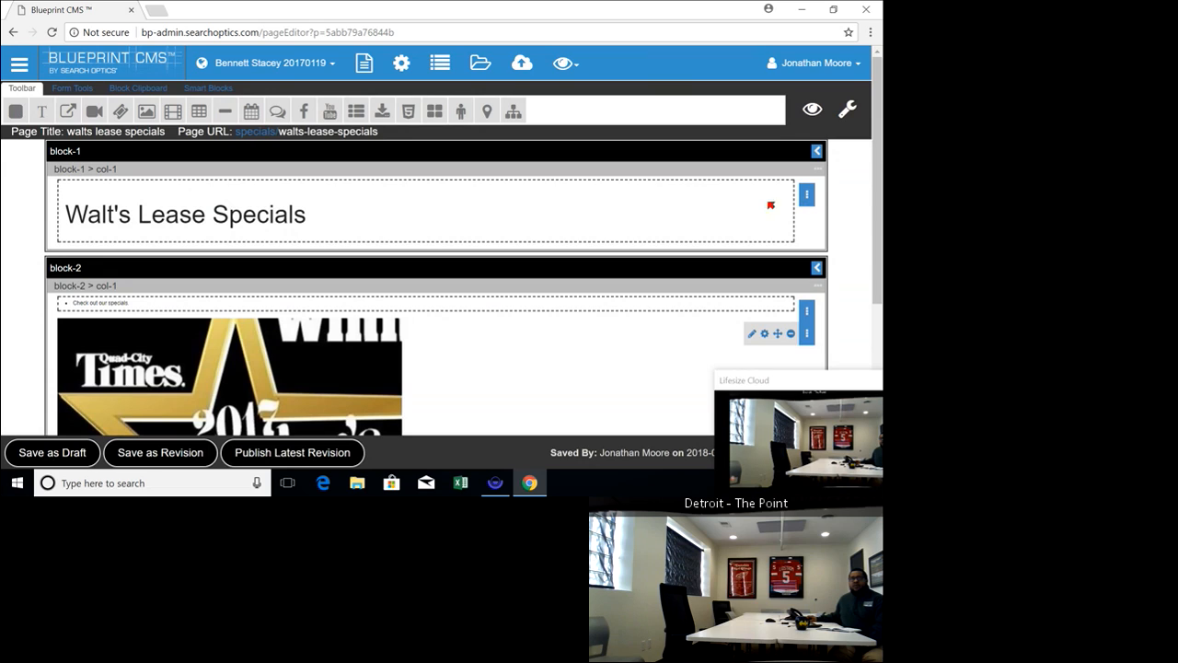
Make the whole "Walt's Lease Specials" heading in block-1 bold
click(329, 217)
drag(331, 215, 37, 224)
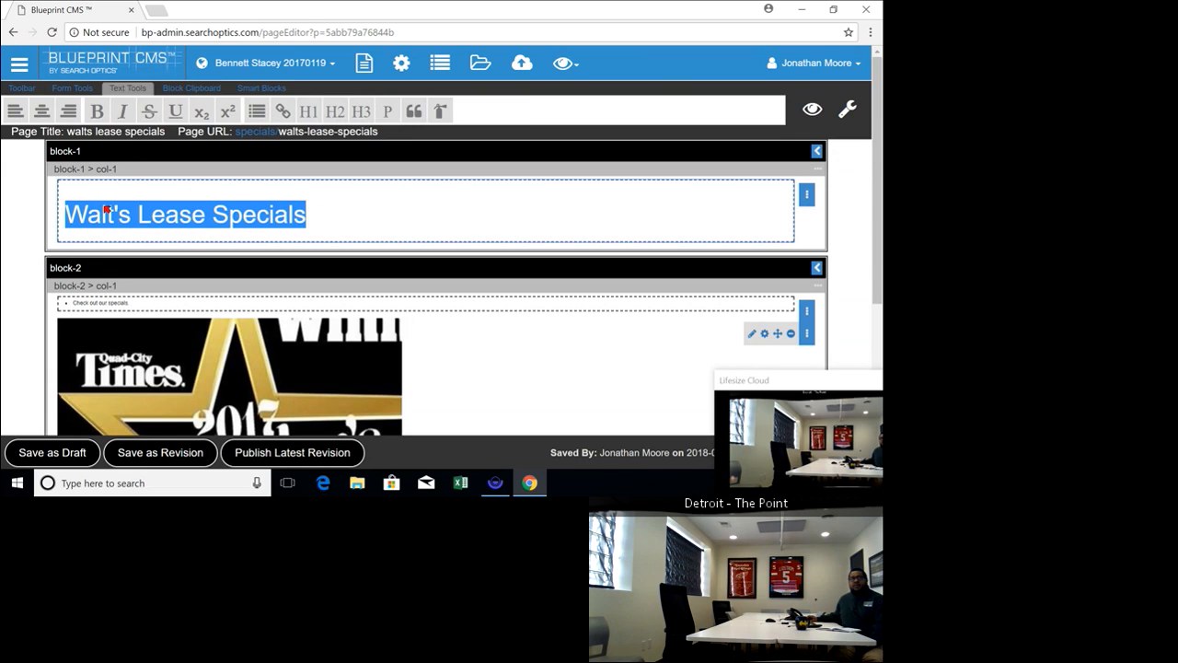
click(97, 111)
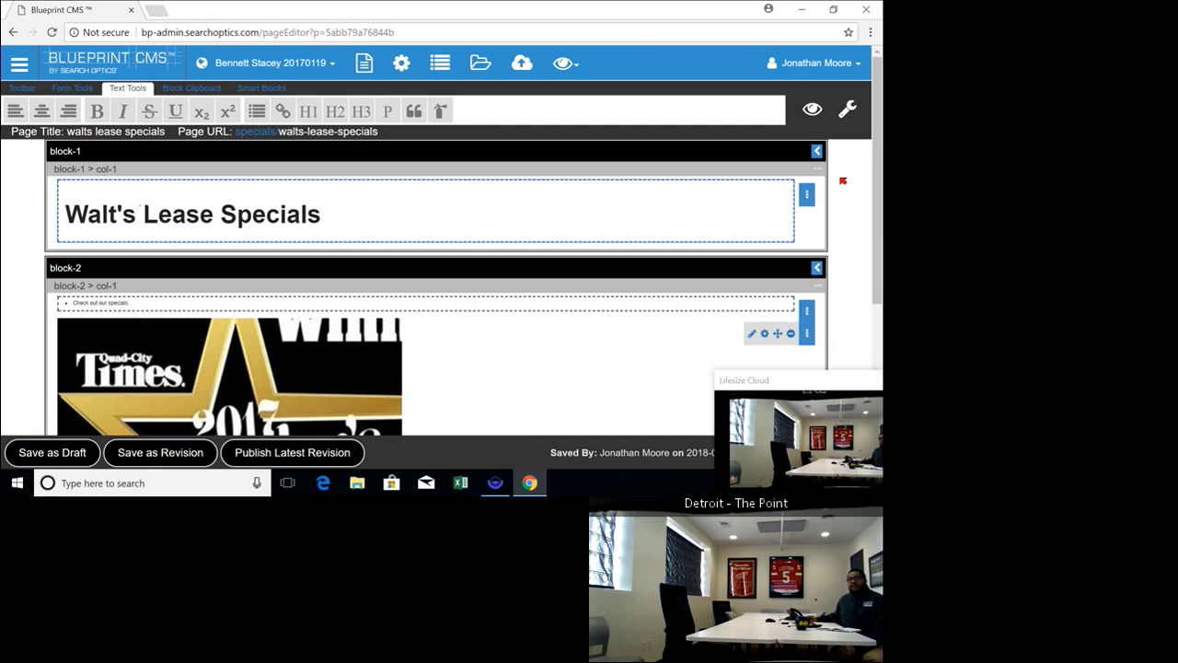
Add the class text-center after h-block in the "Walt's Lease Specials" heading's settings, save it, and check the centering in the page preview
click(804, 197)
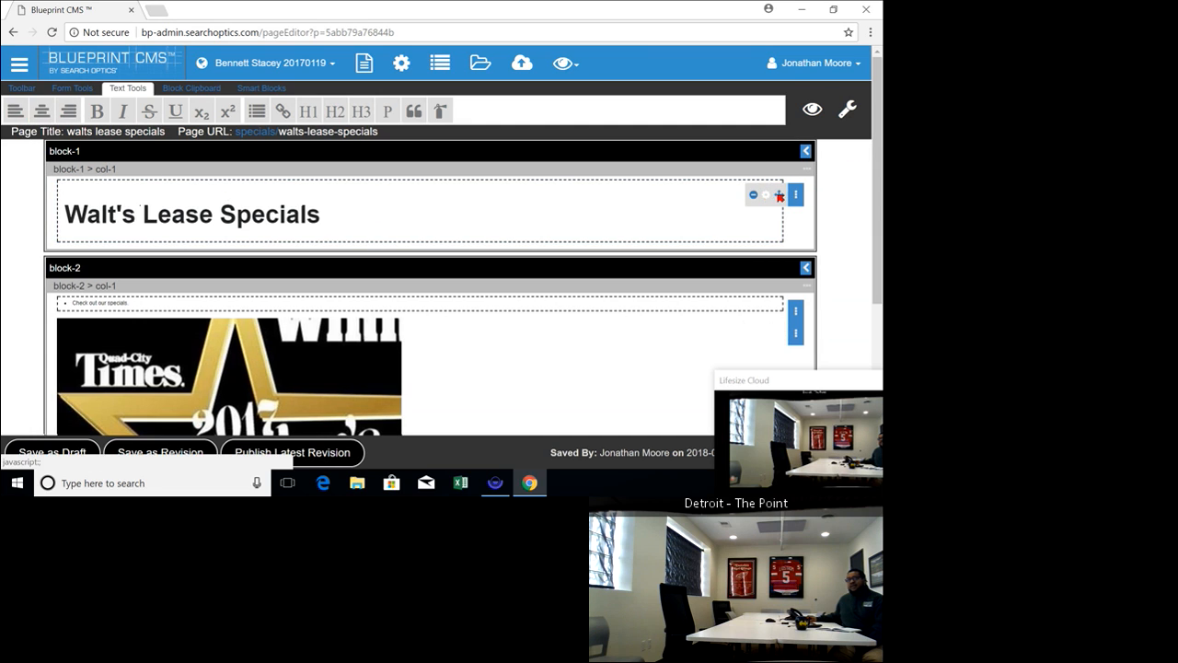
click(779, 196)
click(596, 136)
text(tw)
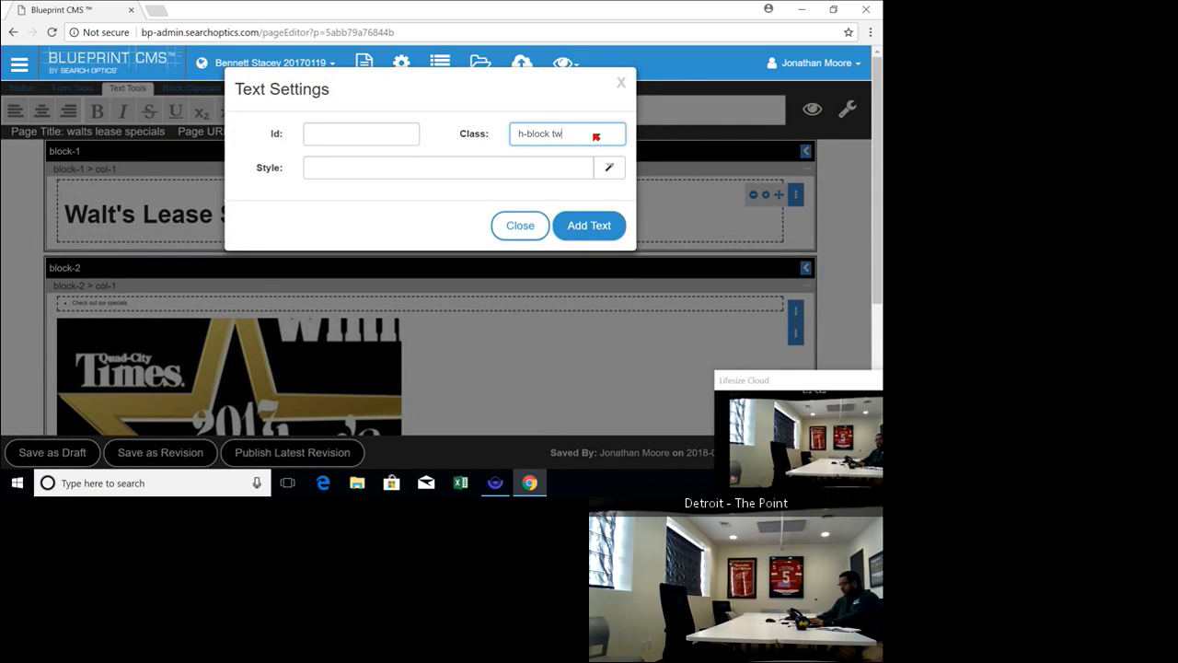
key(BackSpace)
text(ext)
key(BackSpace)
key(BackSpace)
text(nter)
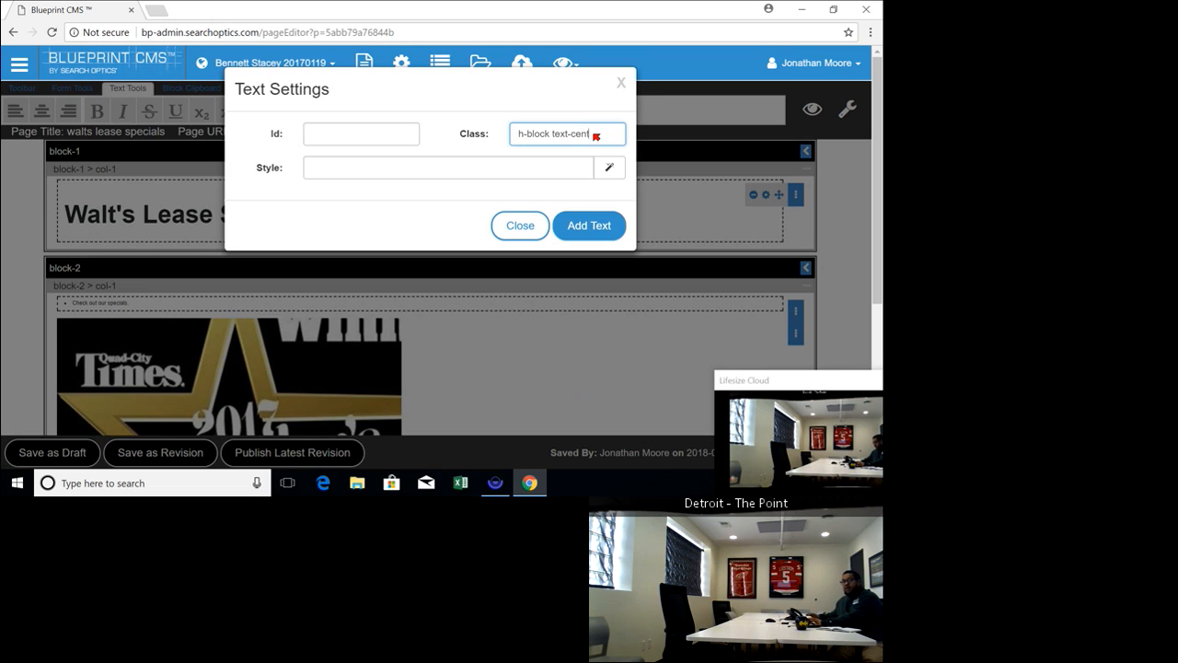
click(592, 229)
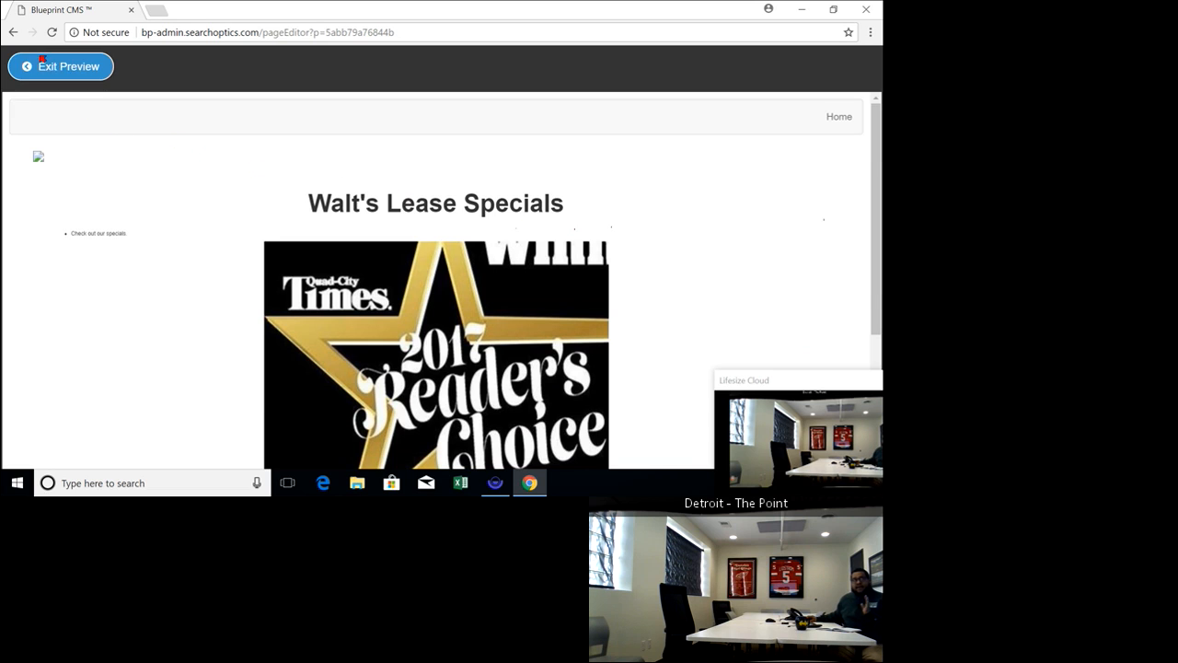
click(35, 65)
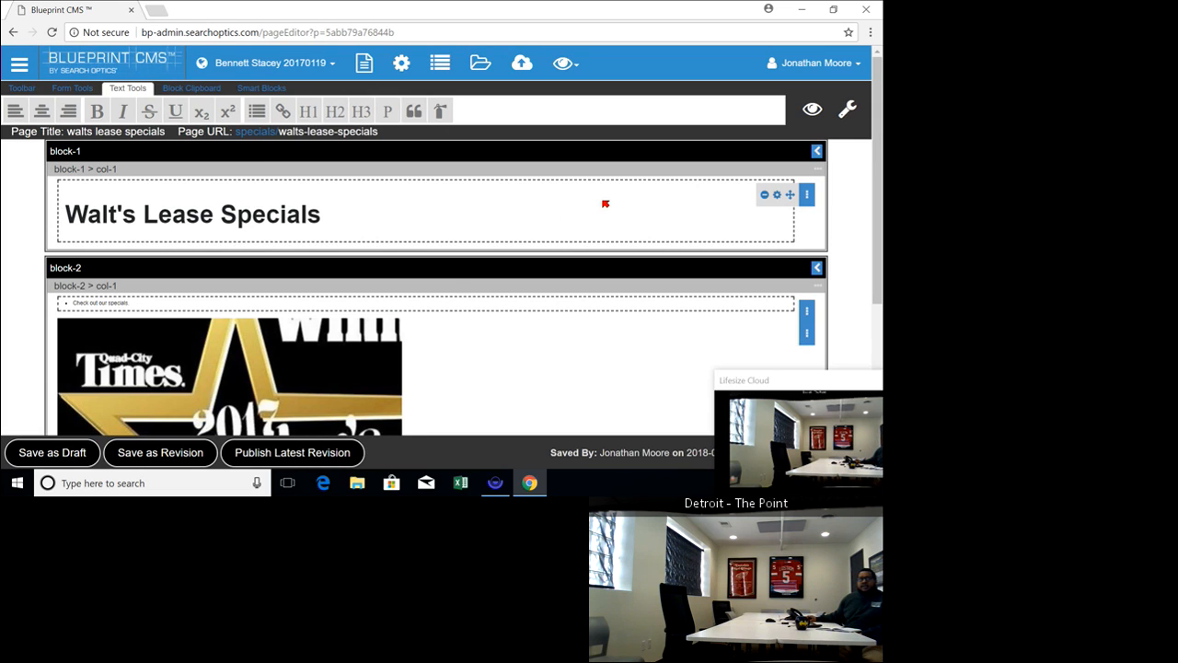
Clone block-2 with its text and image, and look over the duplicated block on the page
scroll(650, 272, down, 2)
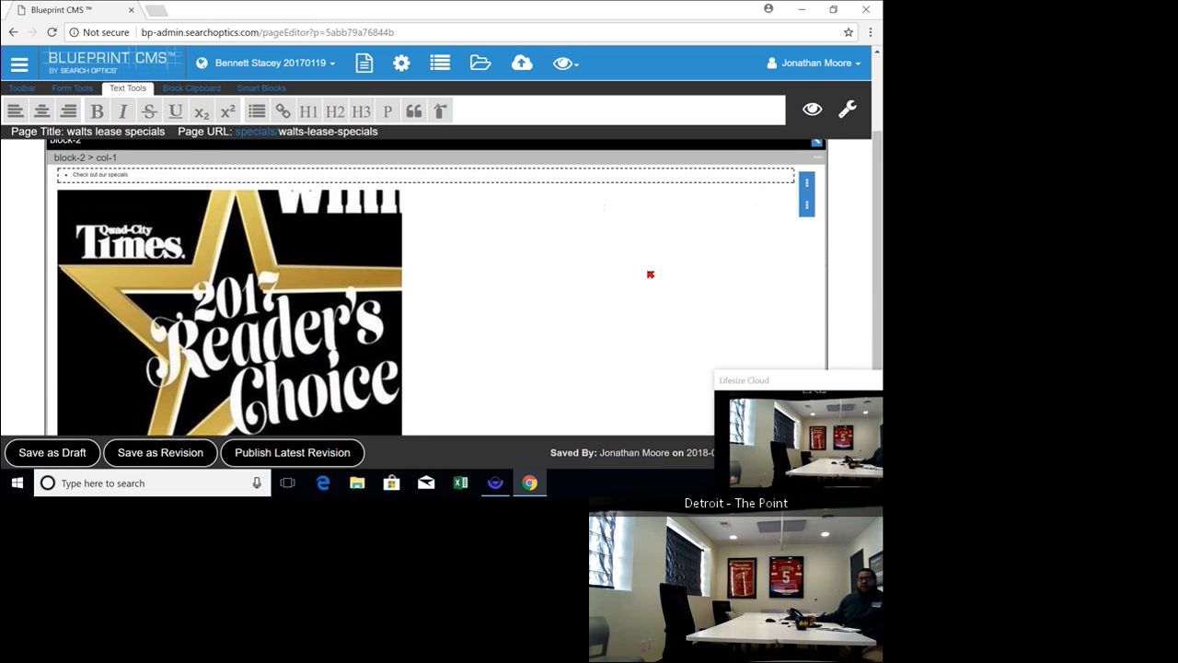
scroll(650, 271, up, 2)
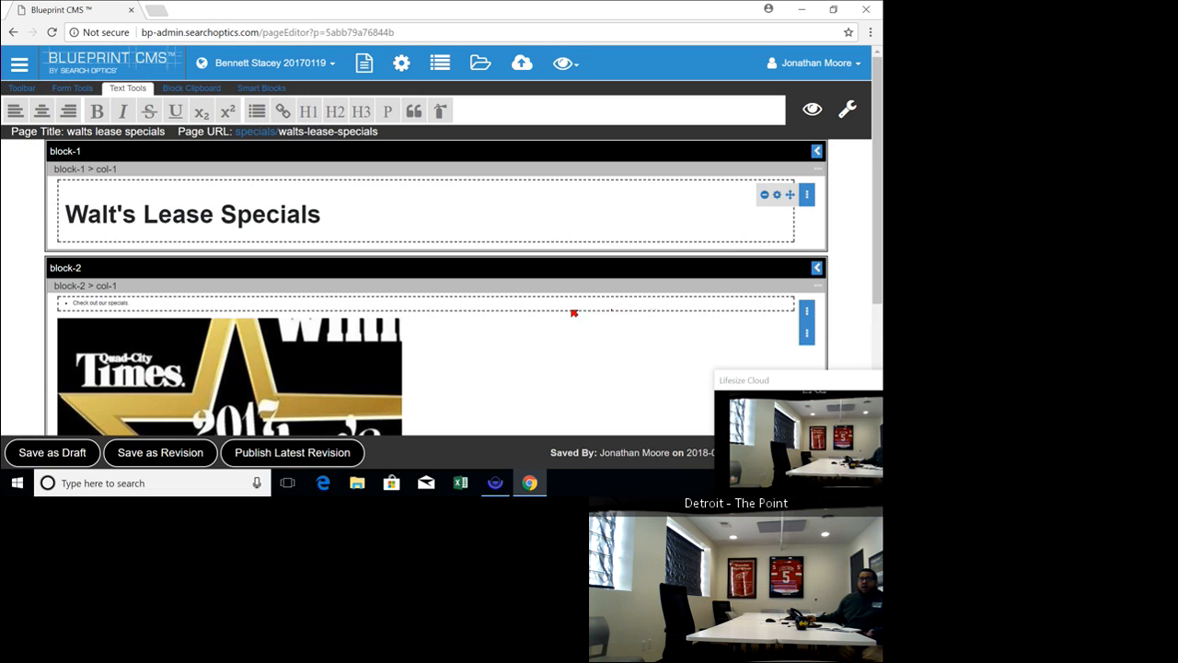
scroll(569, 313, down, 2)
scroll(565, 313, up, 2)
click(817, 268)
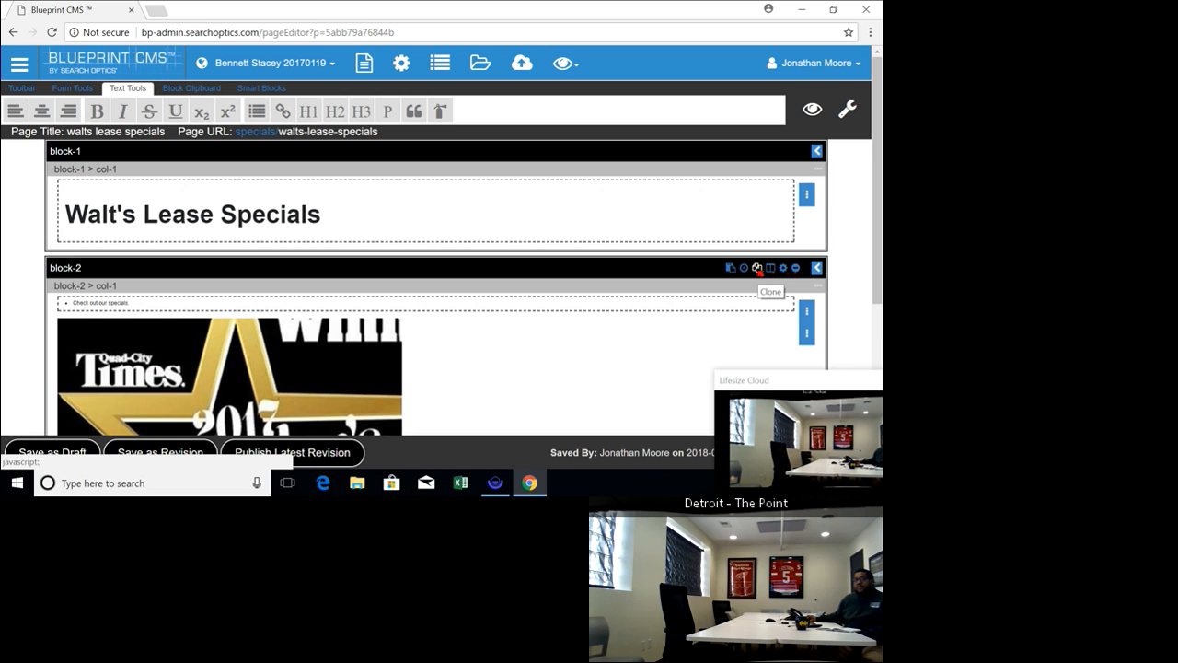
scroll(769, 295, down, 3)
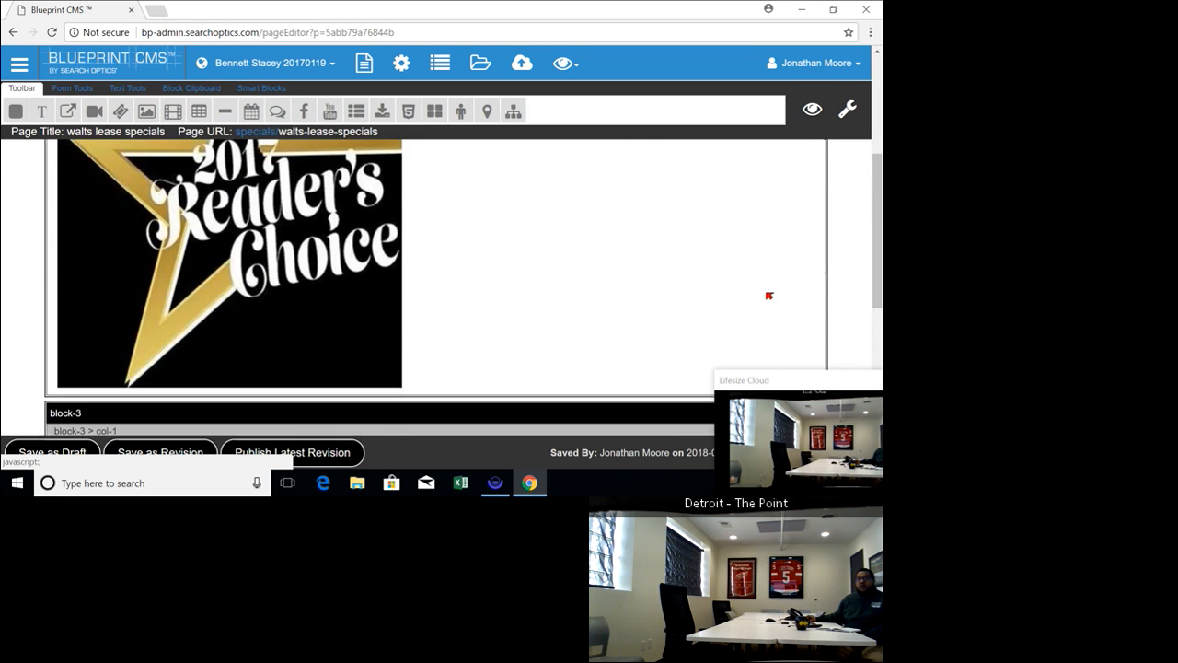
scroll(770, 295, up, 1)
scroll(770, 295, down, 2)
scroll(763, 292, up, 2)
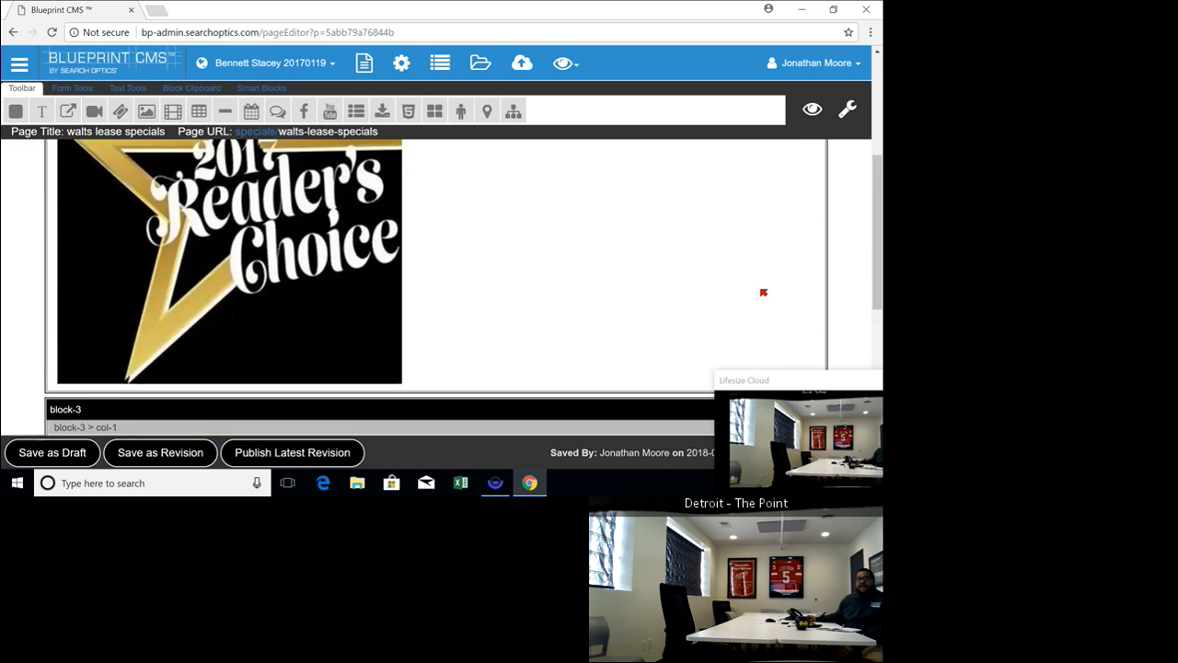
scroll(762, 292, down, 1)
scroll(762, 292, up, 4)
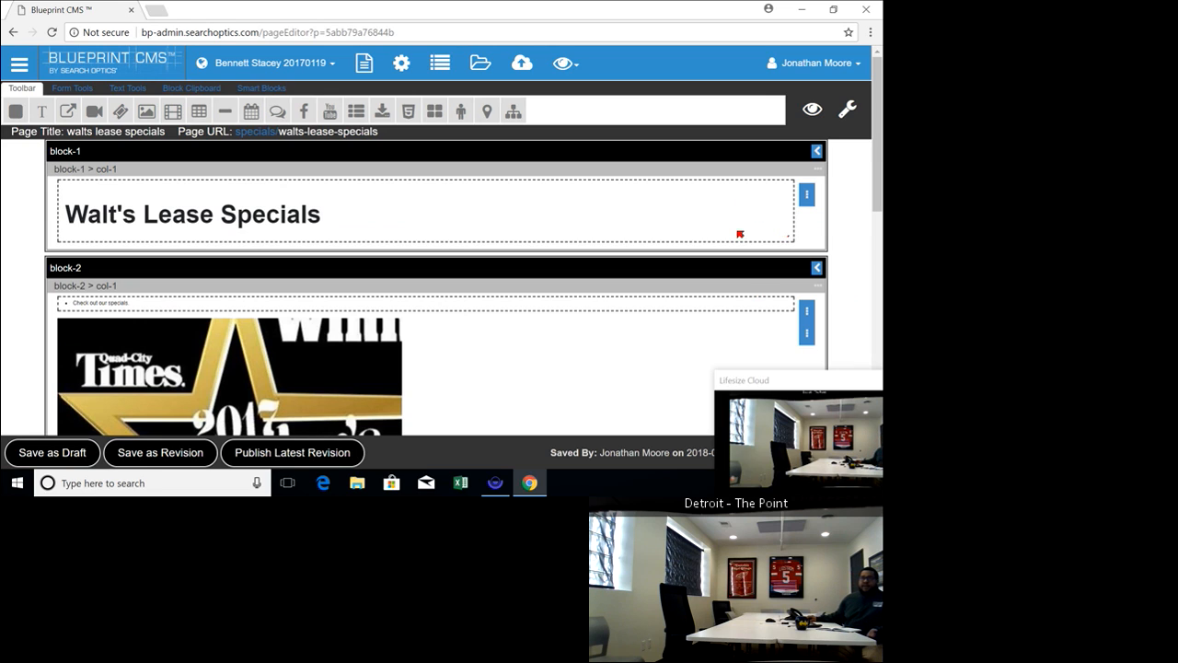
Schedule block-2 to display only from 04/05/2018 to 04/30/2018 and save the schedule
click(819, 267)
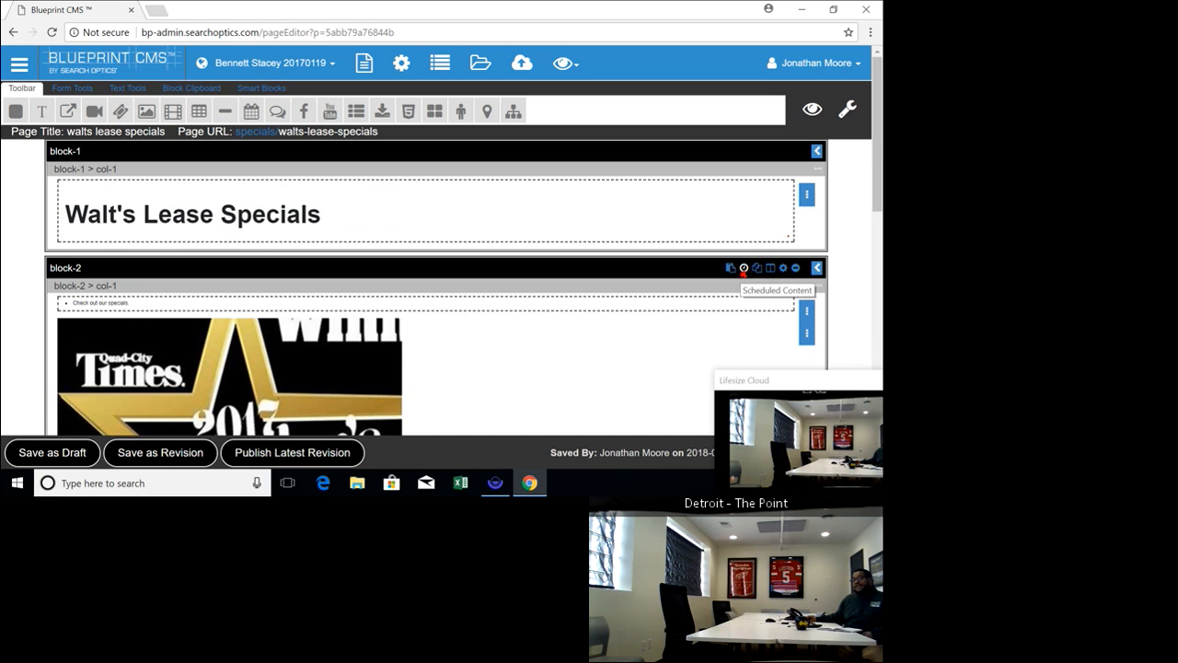
click(744, 268)
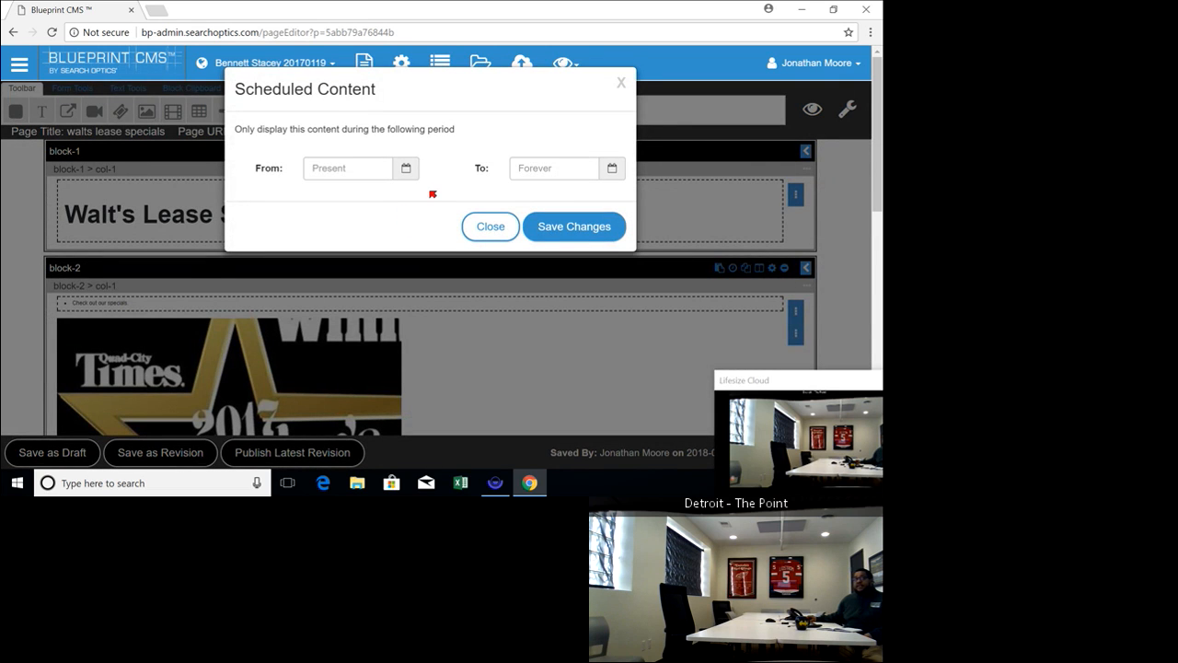
click(406, 169)
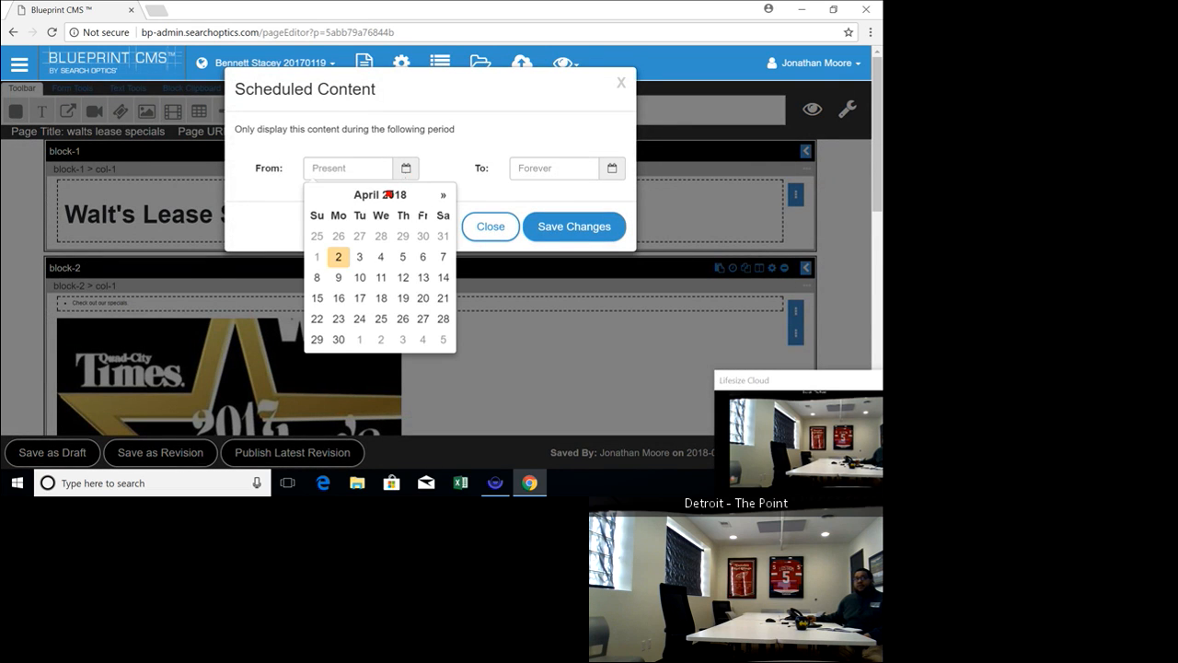
click(403, 257)
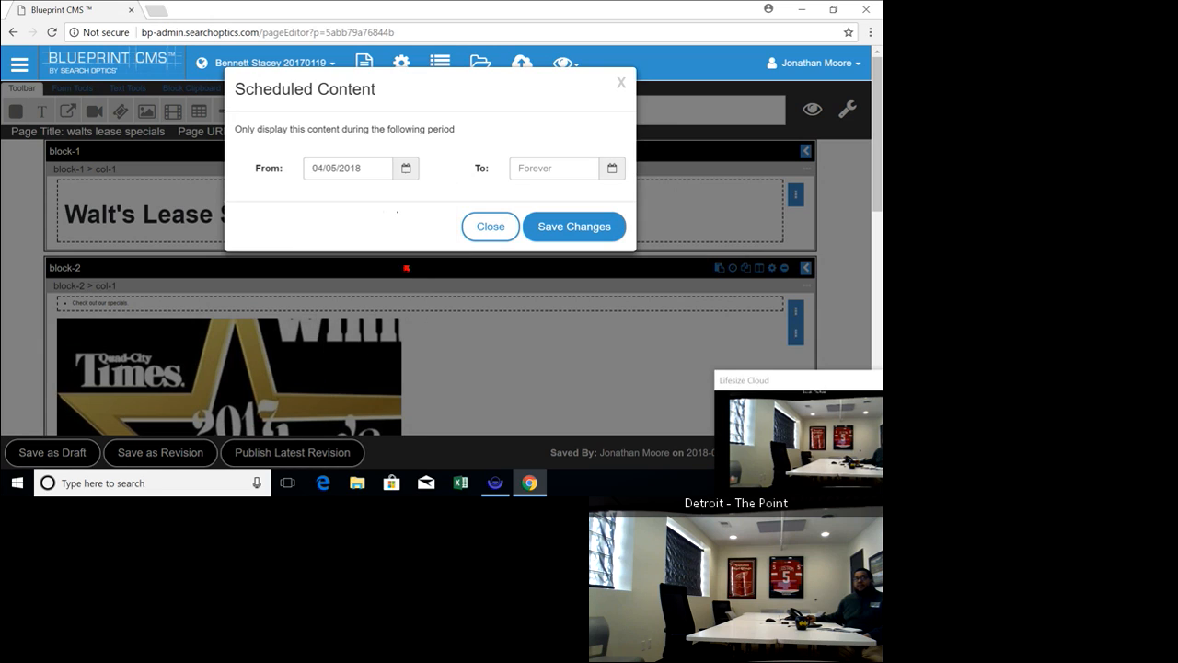
click(612, 170)
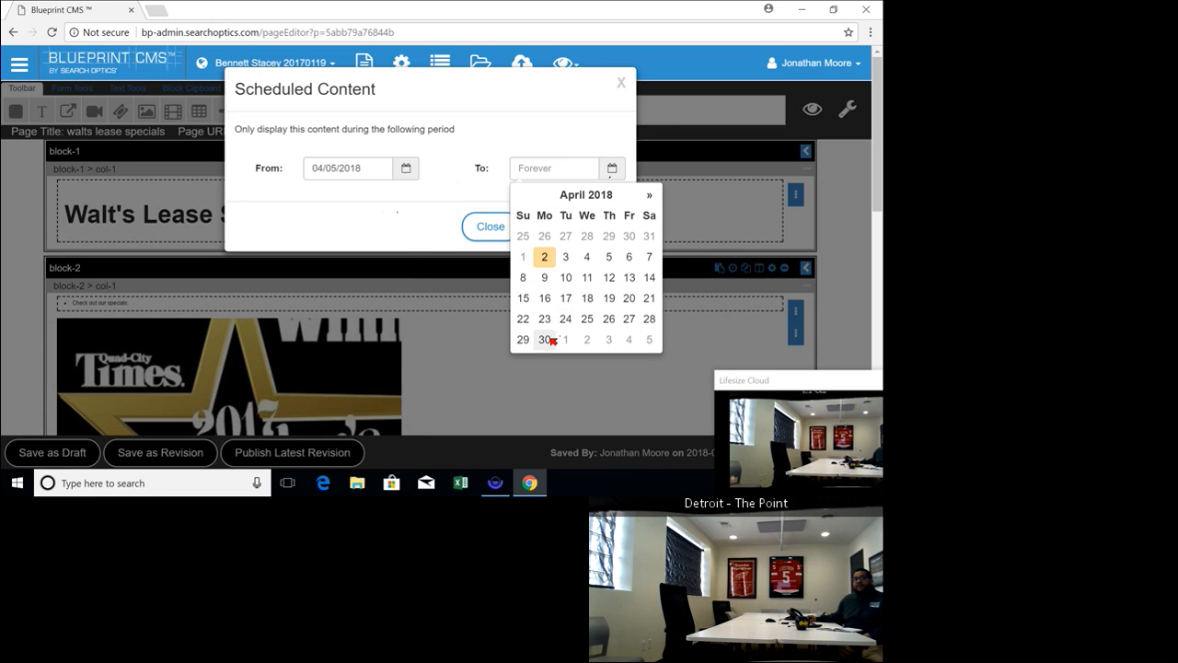
click(548, 338)
click(565, 231)
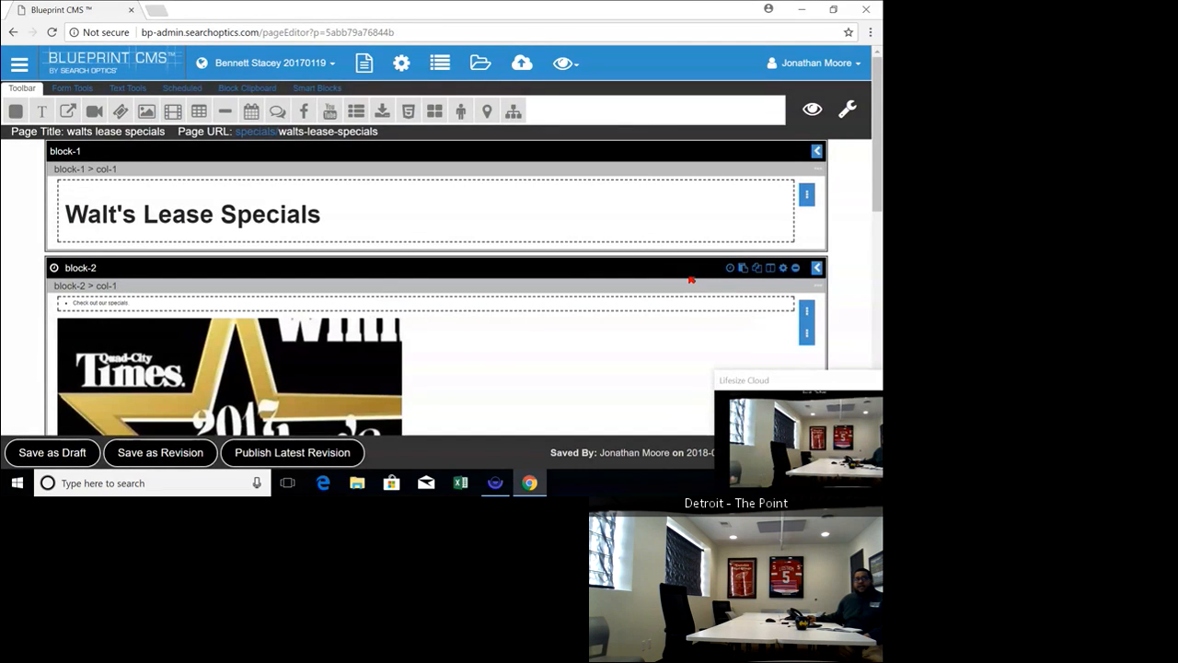
Look over the scheduled block-2 and its copy, block-3, on the page
scroll(691, 280, down, 1)
scroll(757, 278, up, 1)
scroll(846, 250, down, 3)
scroll(849, 248, up, 2)
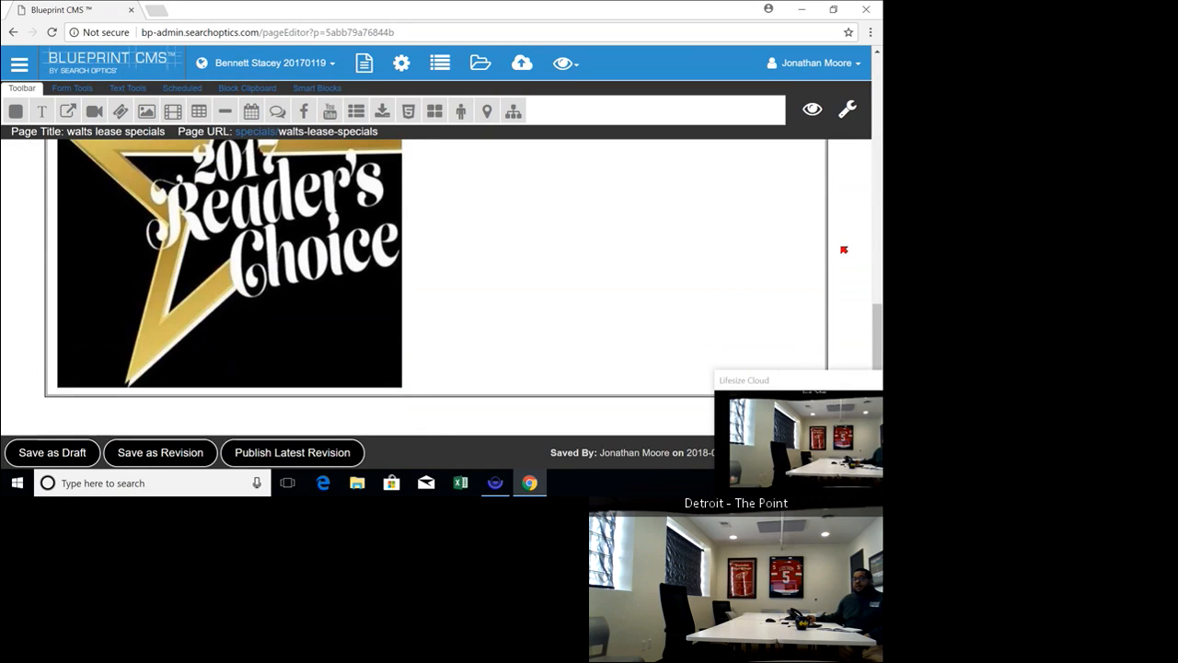
scroll(847, 249, down, 3)
scroll(828, 250, up, 2)
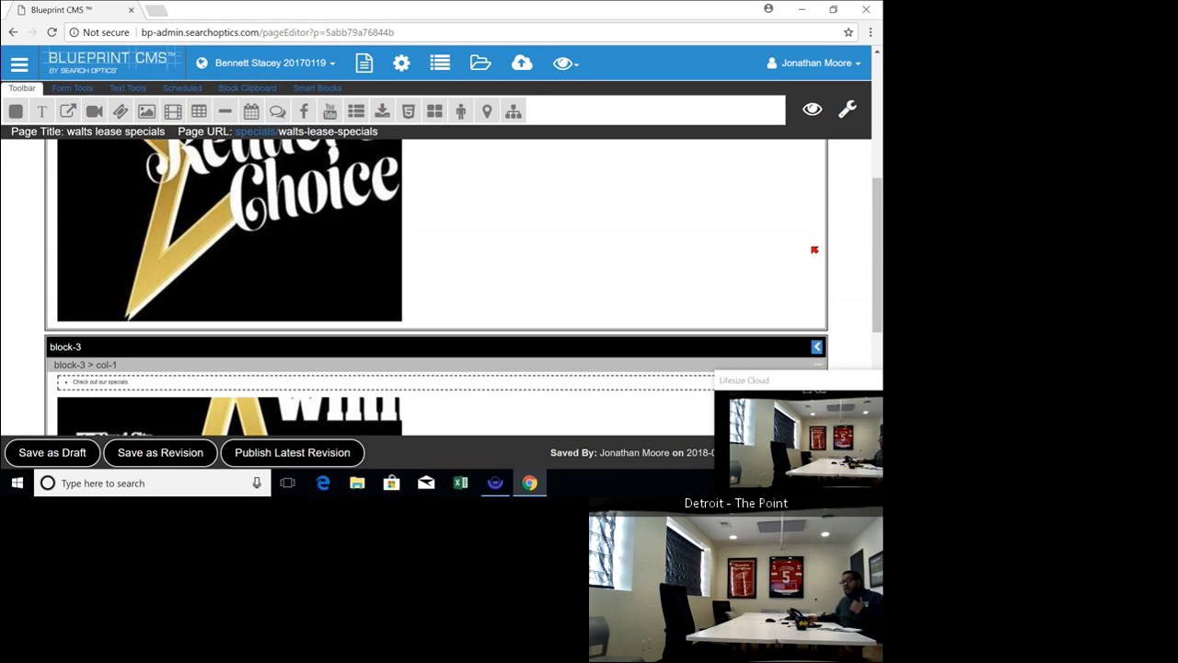
scroll(810, 249, down, 2)
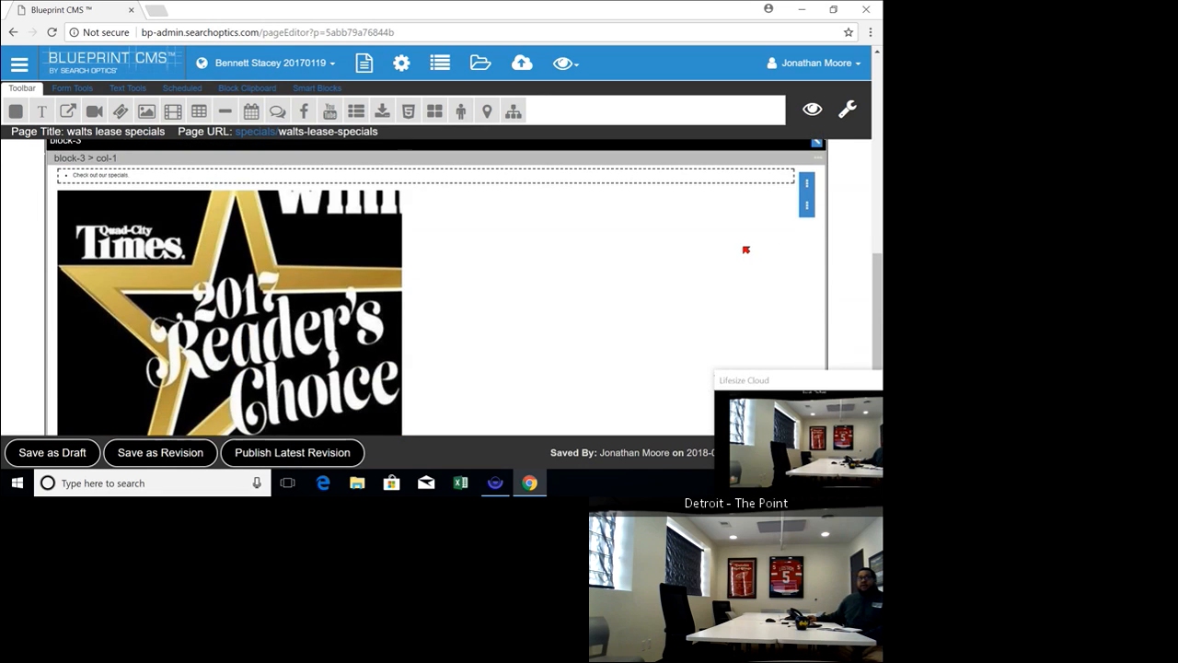
scroll(745, 250, up, 2)
scroll(737, 250, down, 1)
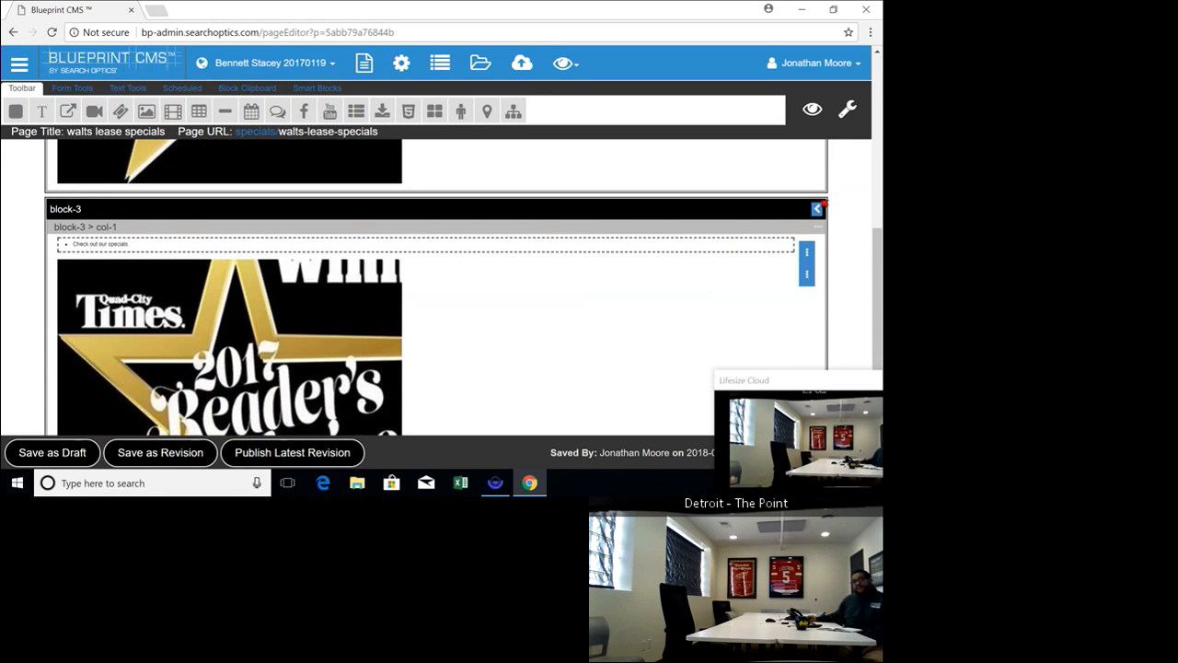
Open block-3's layout settings and review the standard layouts and the responsive column options for each device size
click(819, 212)
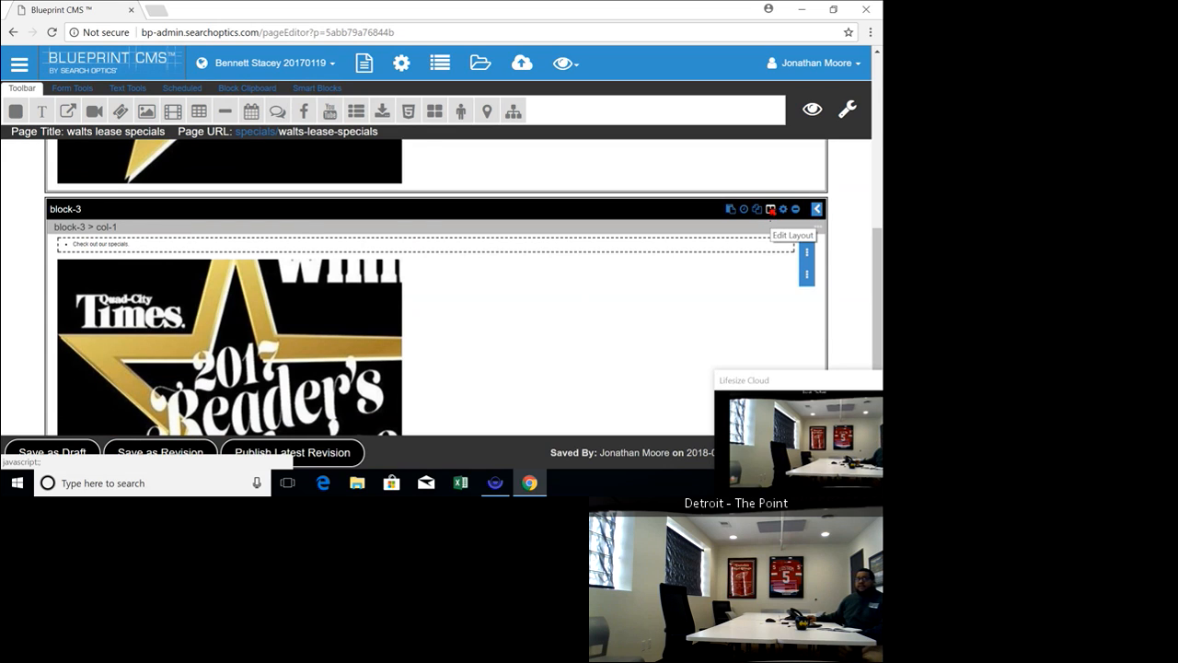
click(771, 209)
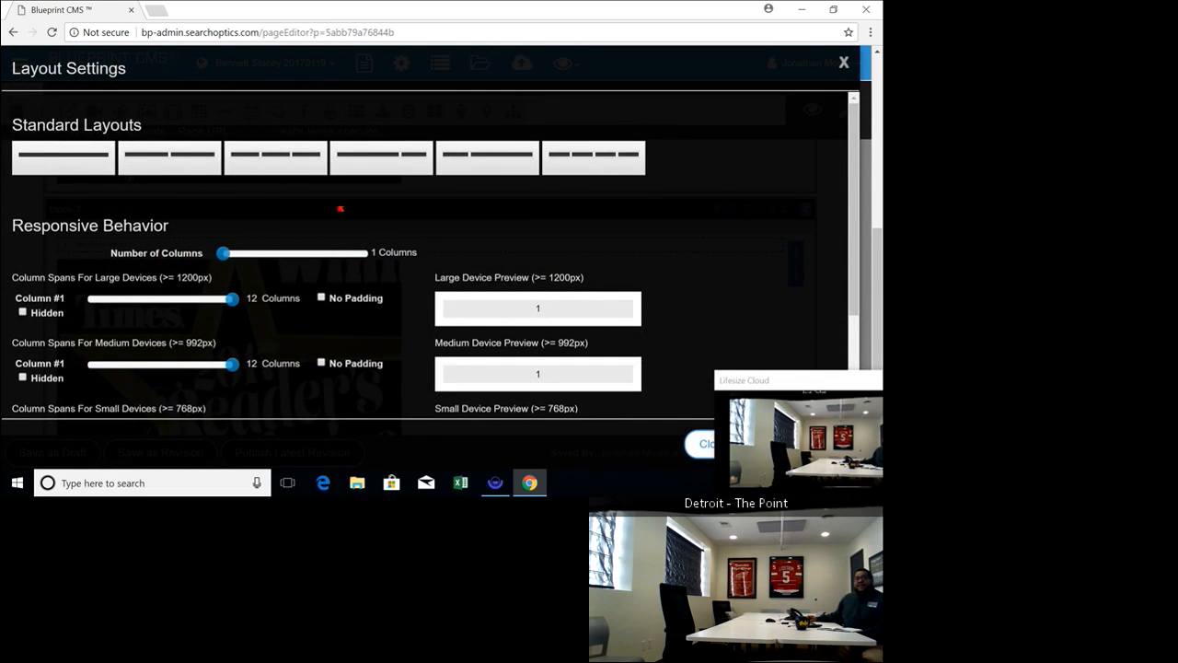
scroll(500, 331, down, 2)
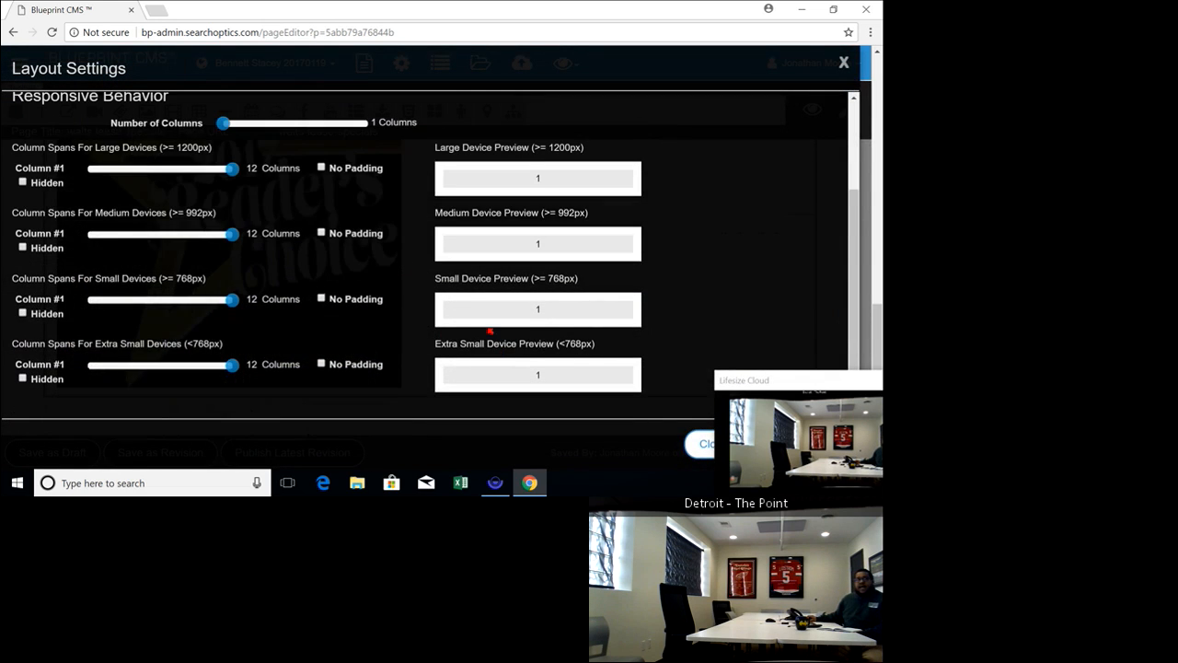
scroll(348, 313, up, 2)
scroll(433, 265, down, 1)
scroll(433, 264, down, 1)
scroll(205, 313, up, 1)
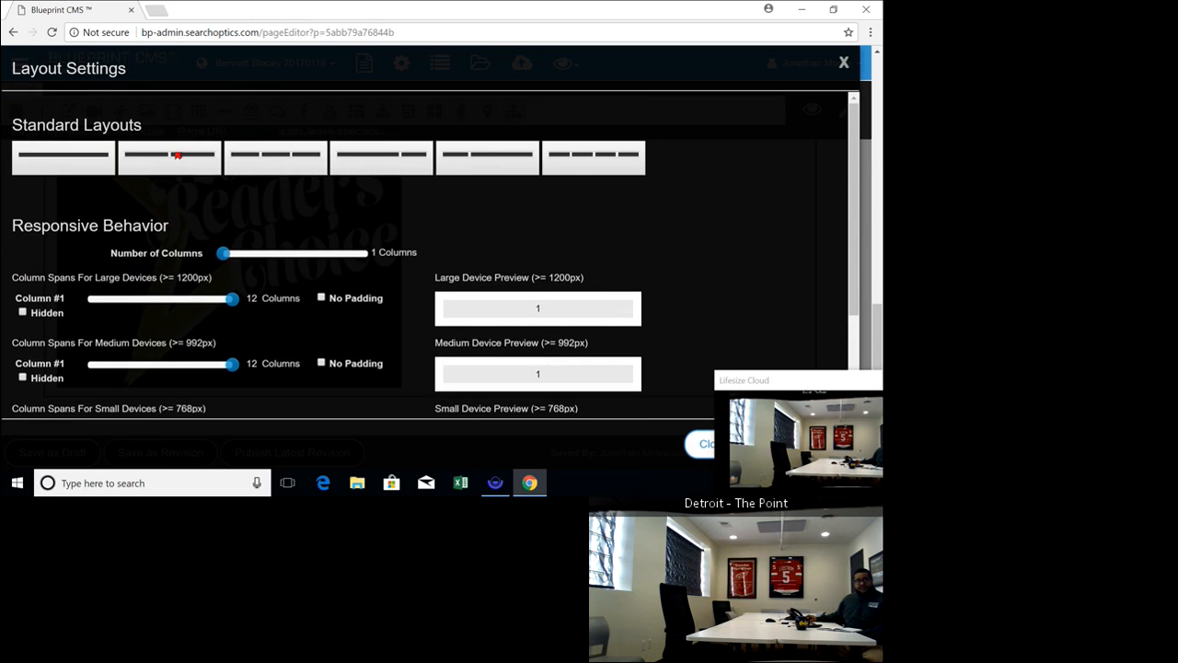
Apply the standard layout of two equal columns to block-3, review its device previews, and save the layout
click(177, 154)
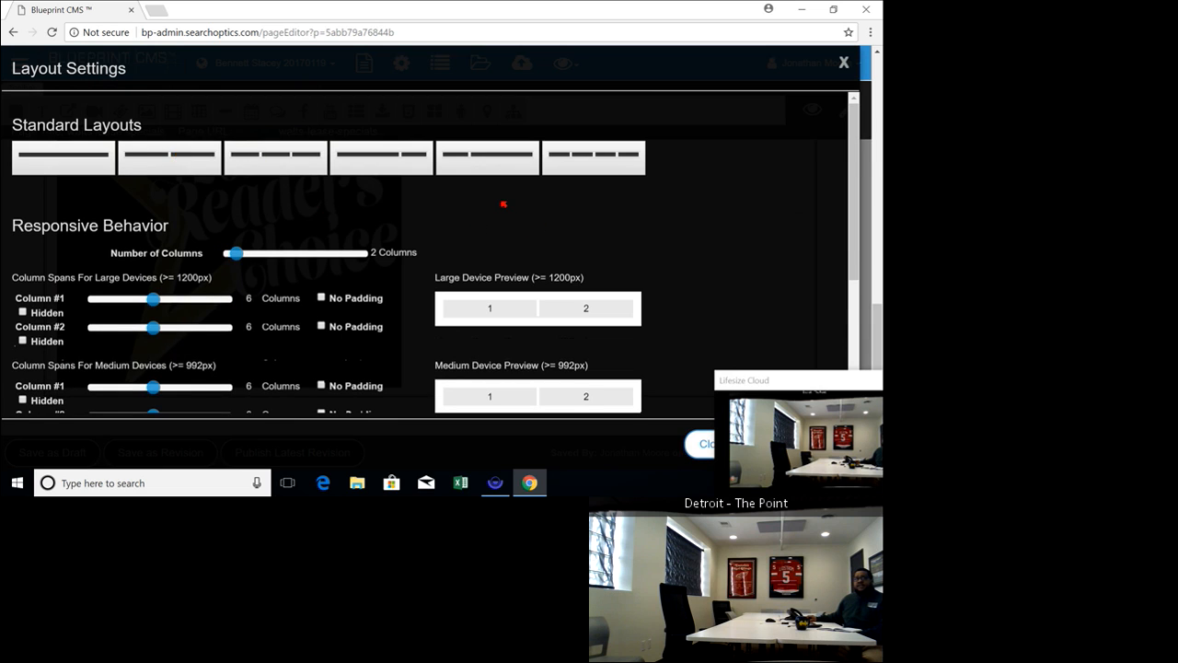
scroll(501, 204, down, 1)
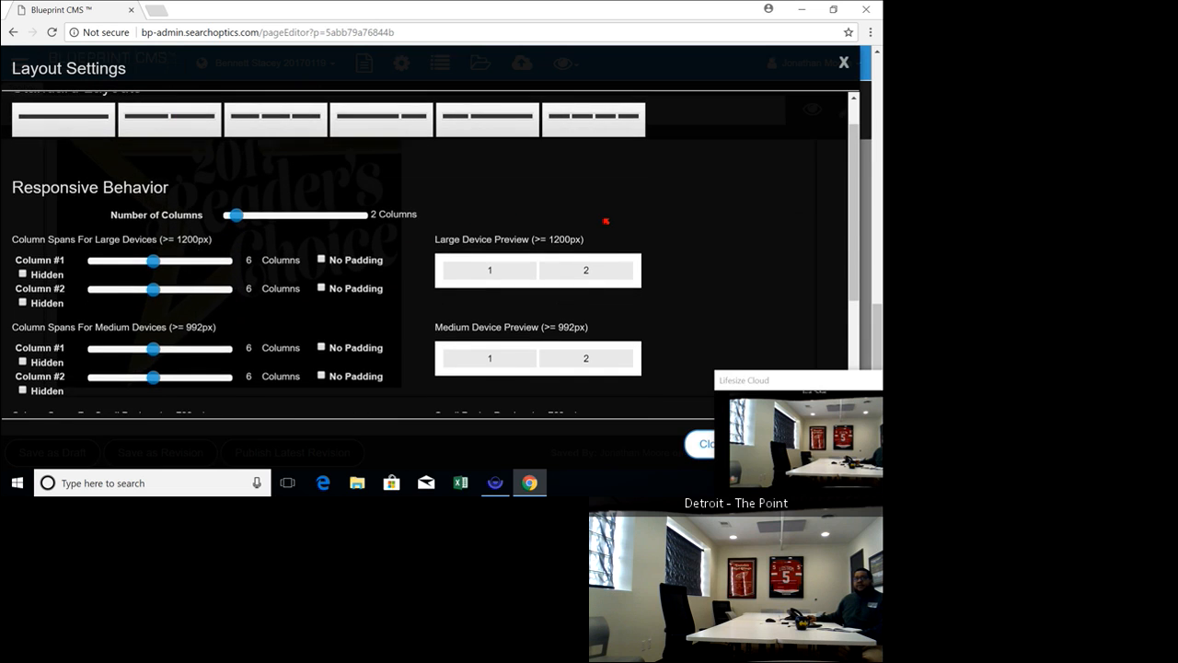
scroll(605, 221, down, 2)
scroll(591, 371, up, 3)
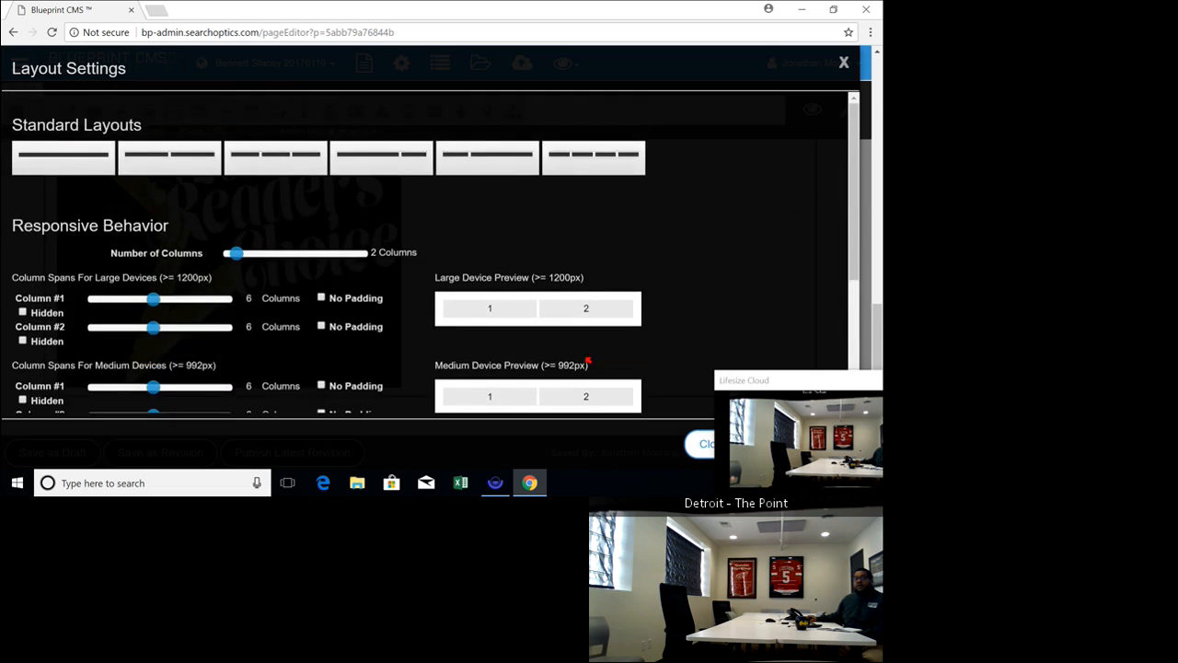
scroll(586, 360, down, 3)
scroll(581, 207, up, 3)
scroll(700, 262, down, 3)
drag(819, 385, 568, 409)
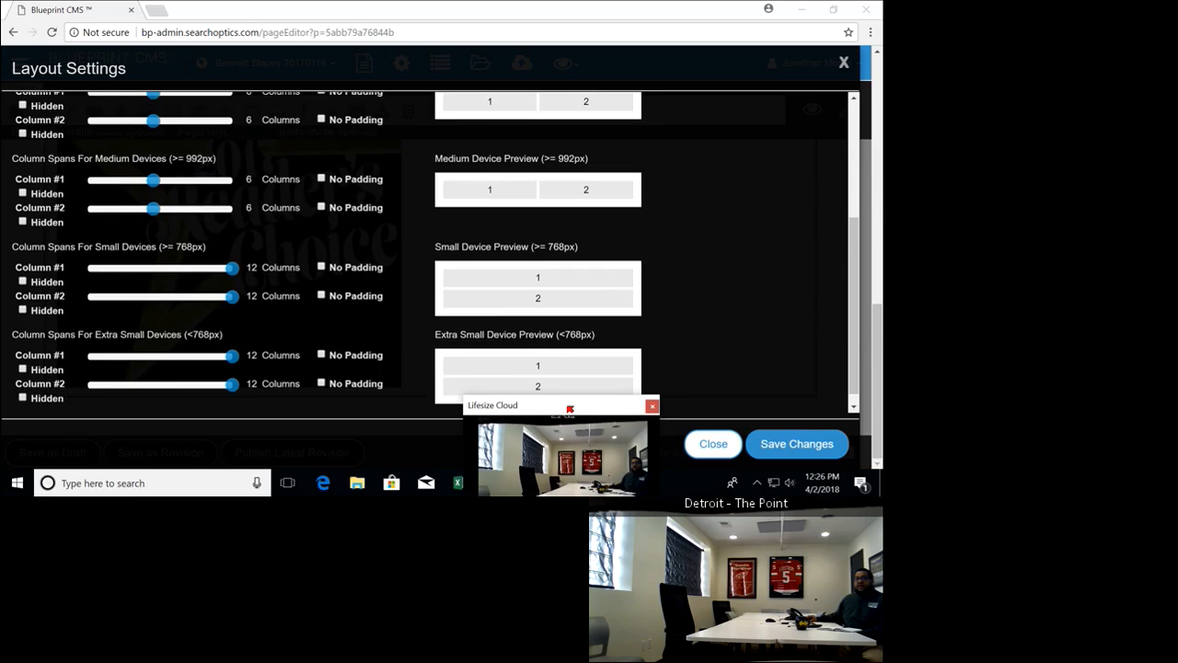
click(822, 442)
Move the Reader's Choice image in block-3 from col-1 to the empty col-2
drag(515, 405, 674, 408)
scroll(447, 313, down, 2)
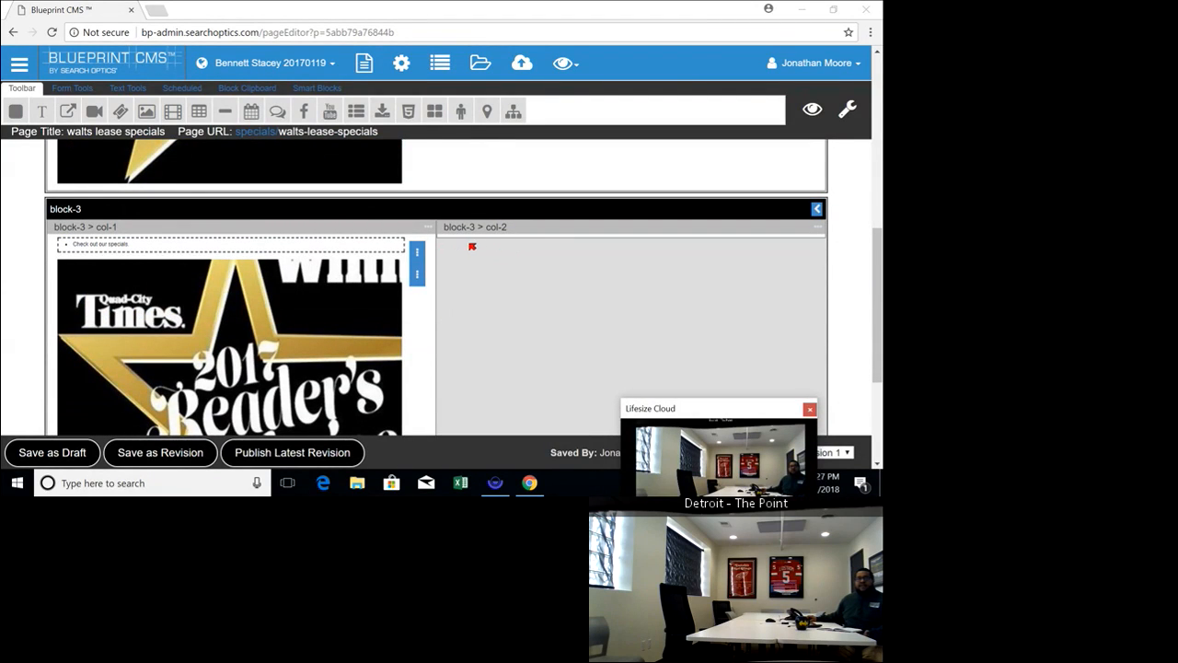
click(418, 276)
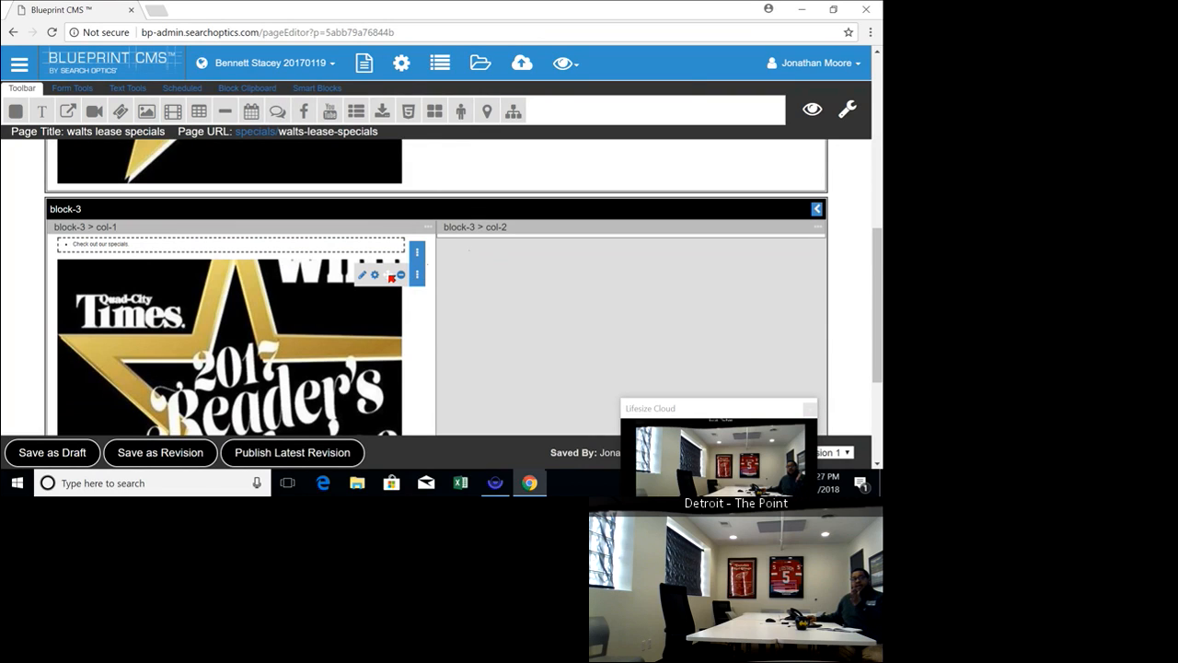
drag(417, 274, 711, 364)
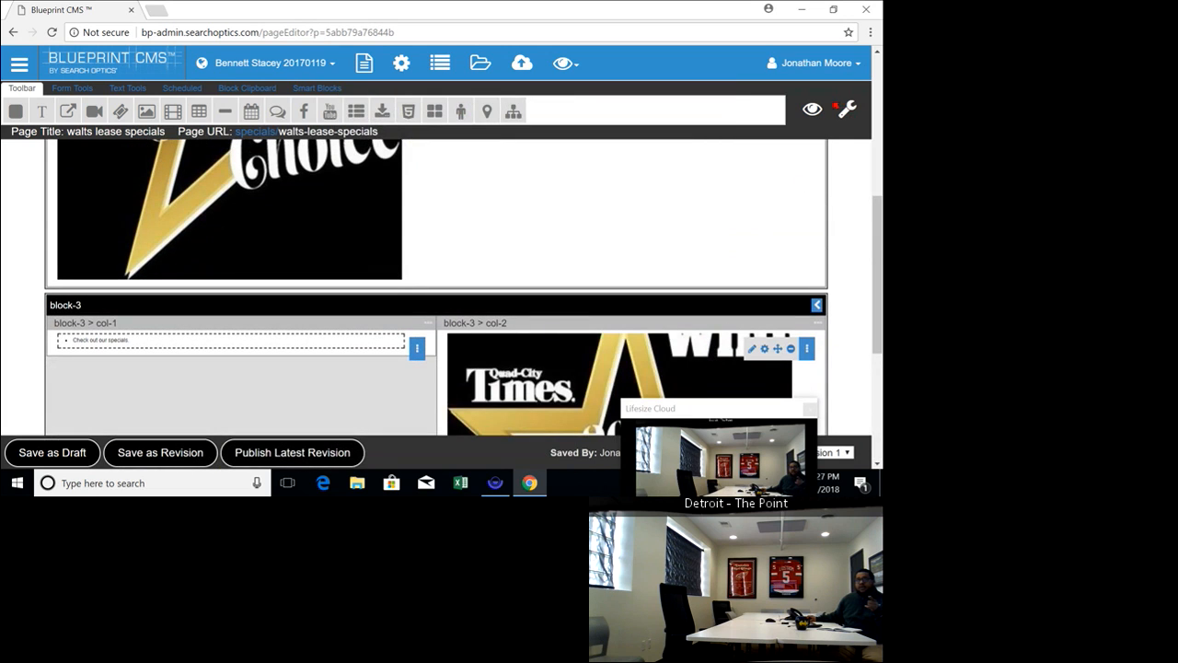
Preview the page for the current date and look over the two-column block with its text and image
click(812, 110)
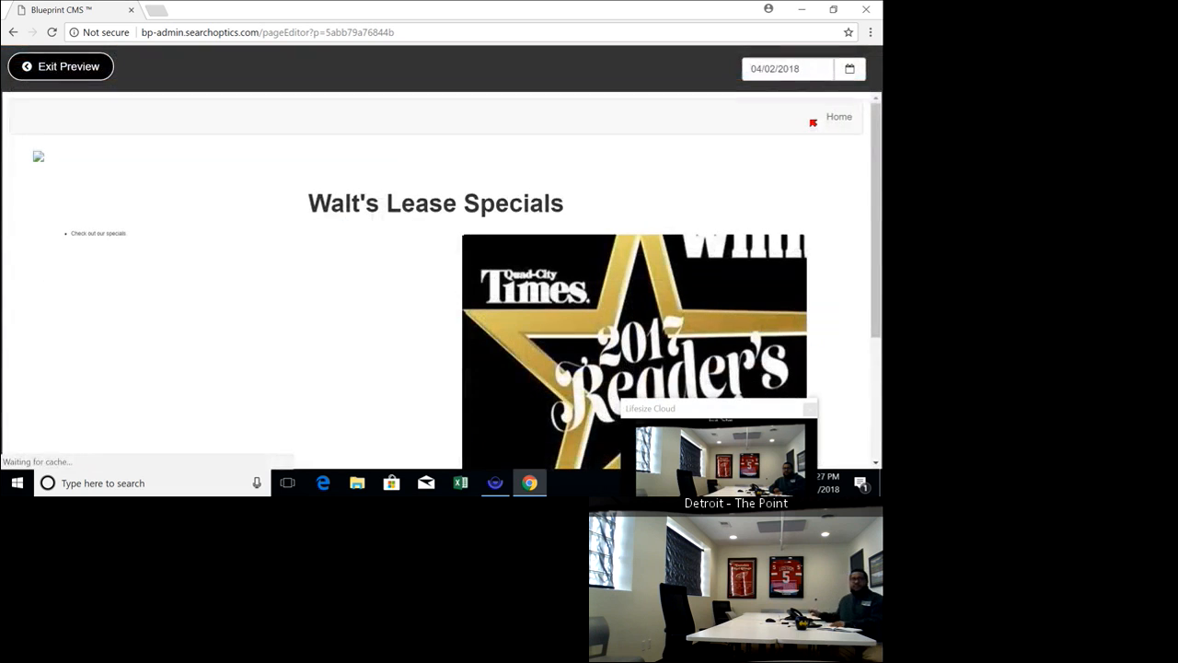
scroll(589, 215, down, 3)
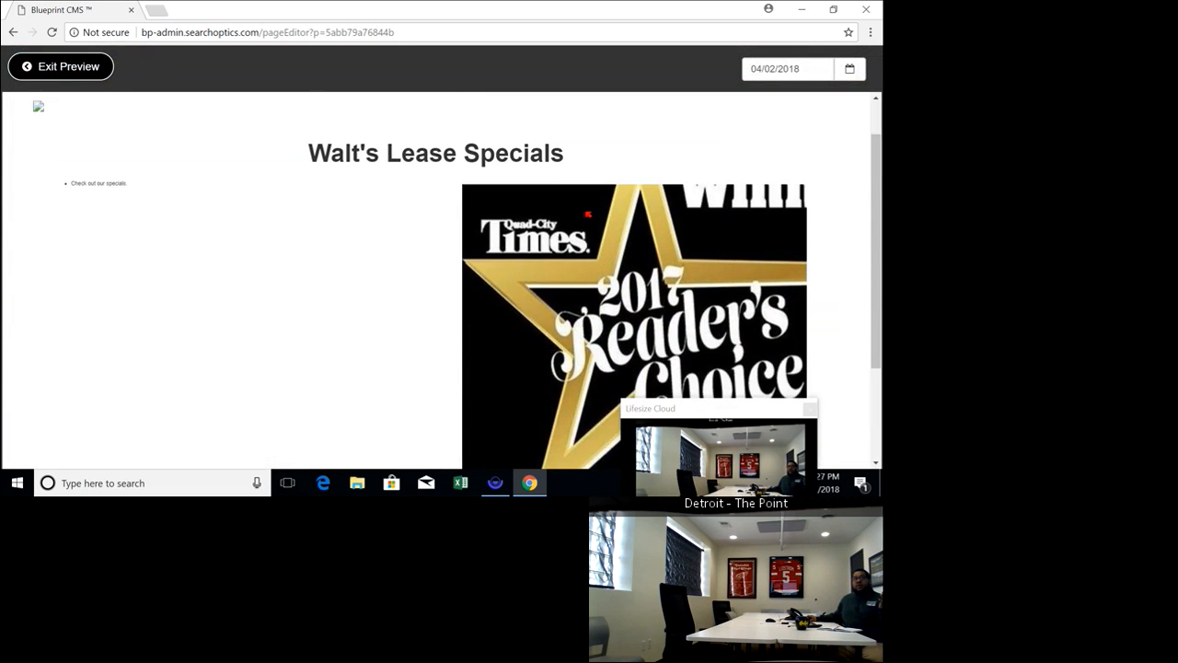
scroll(595, 251, up, 3)
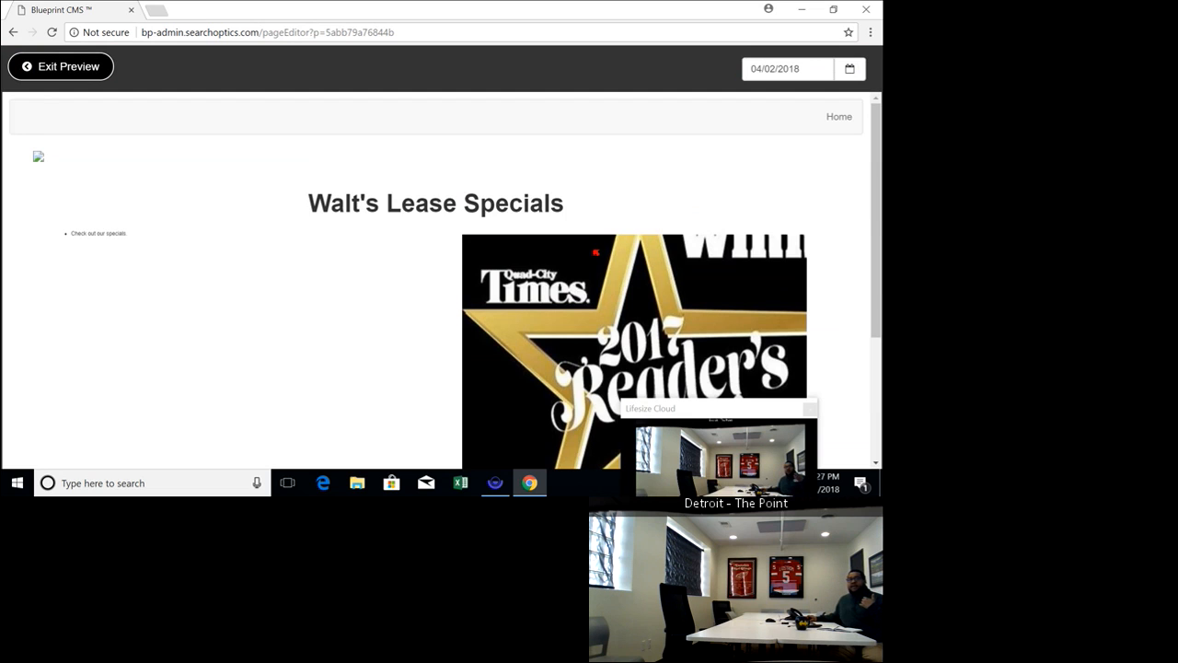
scroll(596, 251, down, 3)
scroll(596, 251, up, 2)
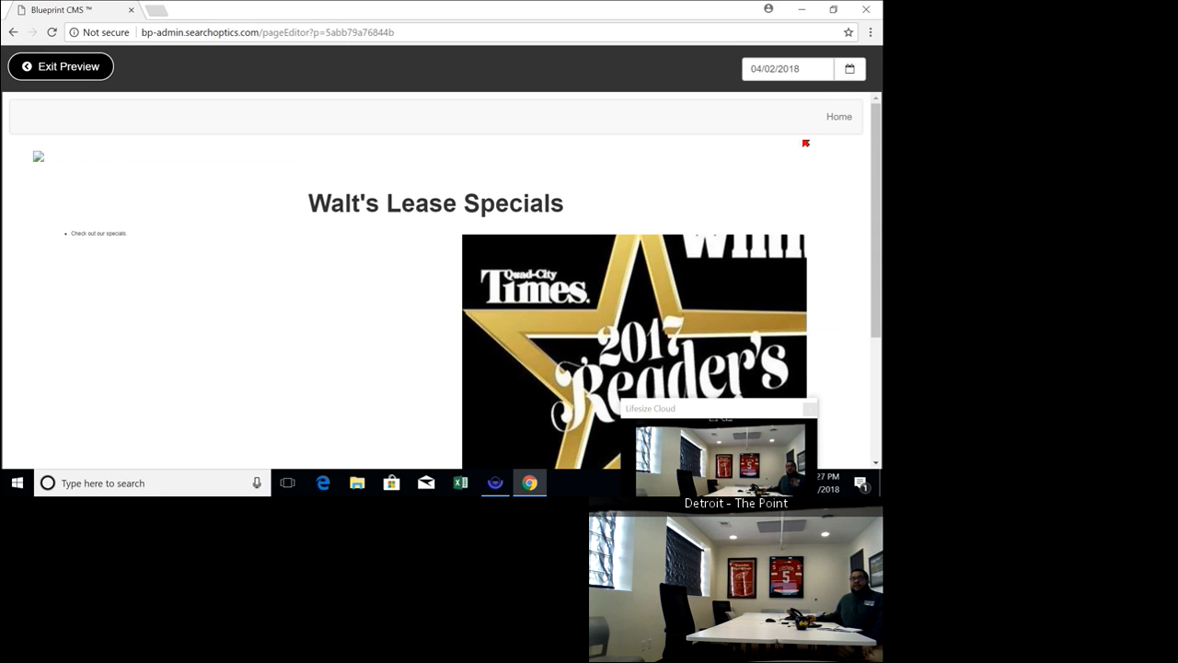
Set the preview date to 04/05/2018, check the scheduled block on the page, and exit the preview
click(847, 76)
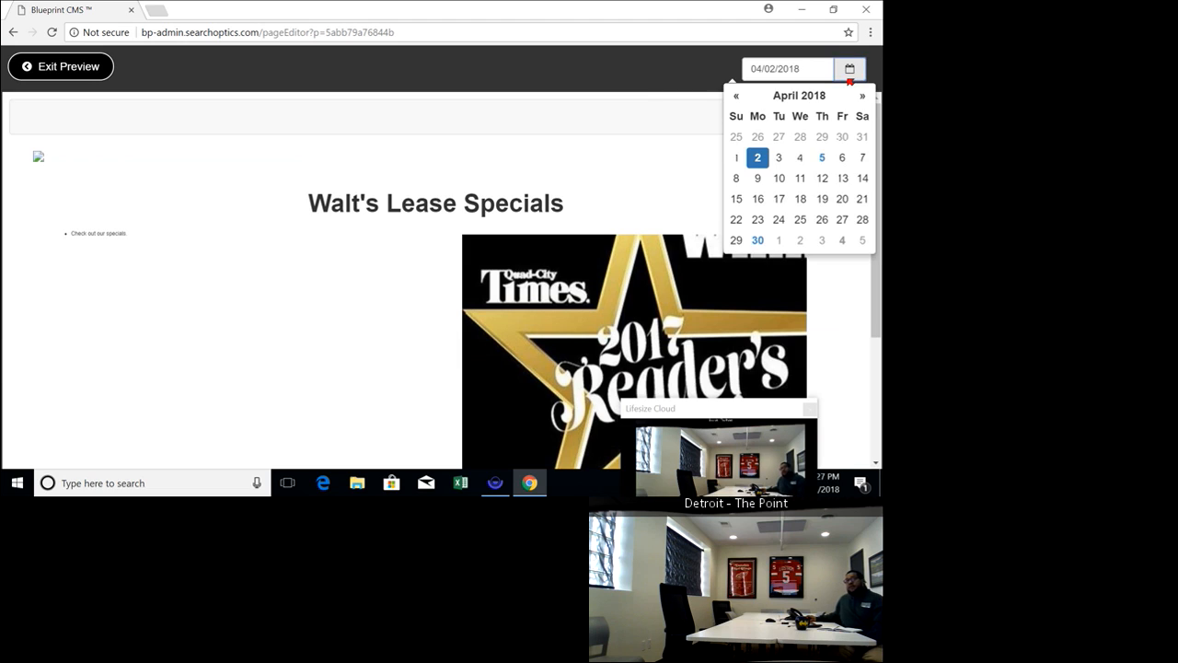
click(822, 158)
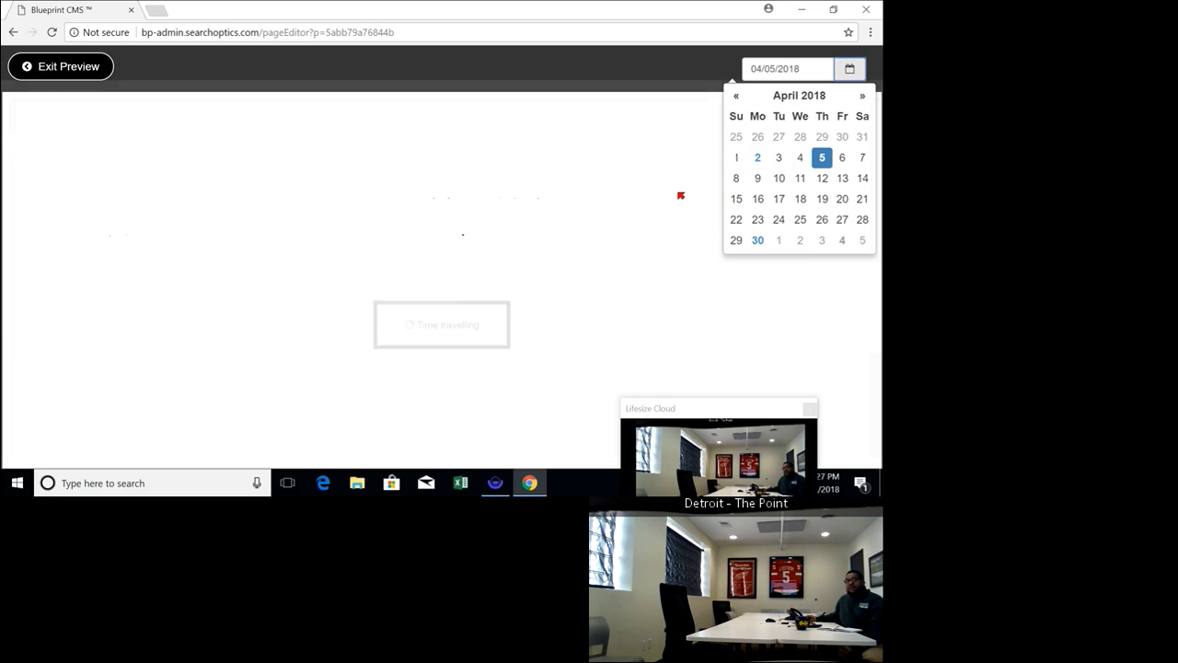
scroll(284, 324, down, 5)
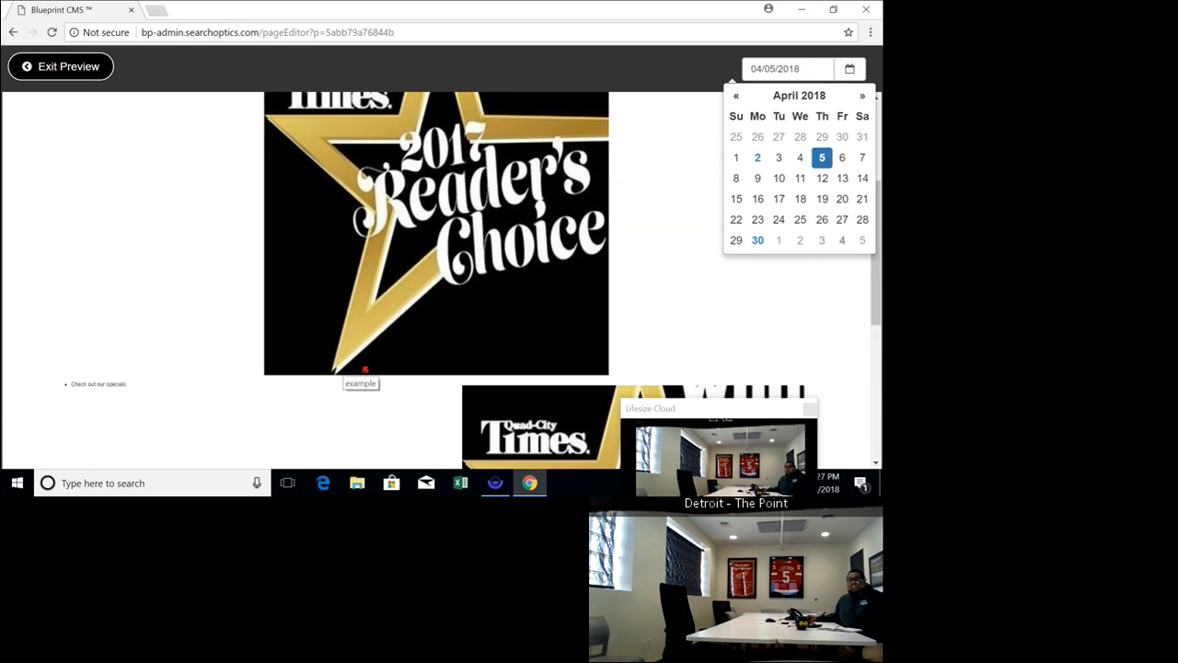
scroll(405, 376, up, 3)
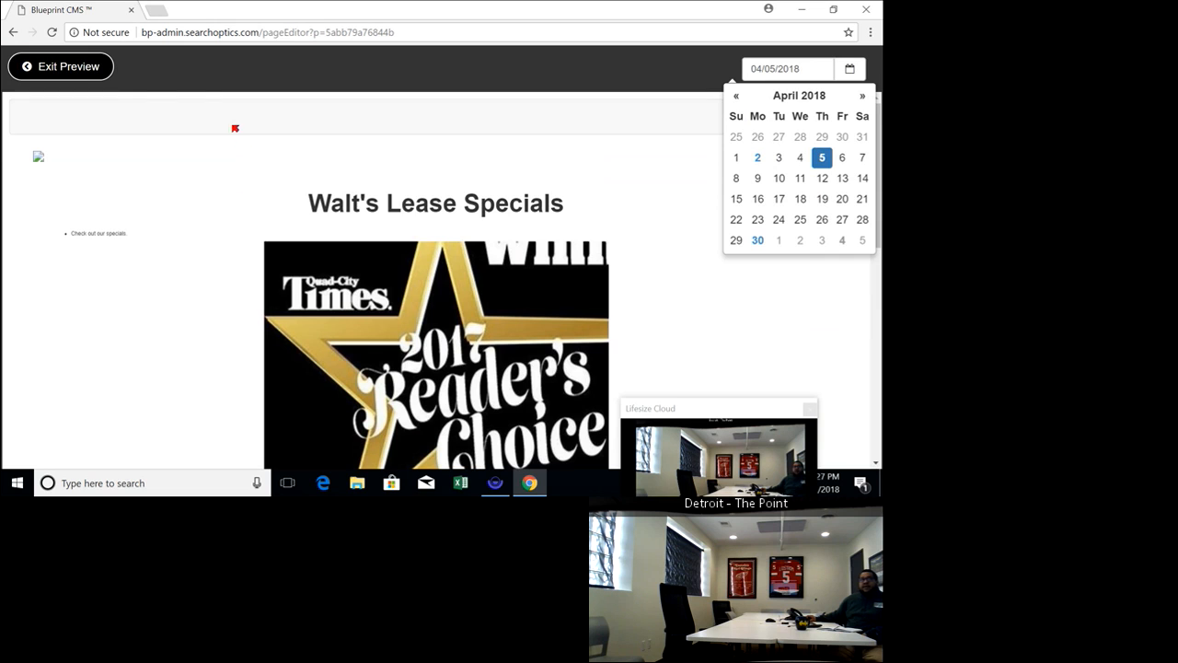
click(91, 75)
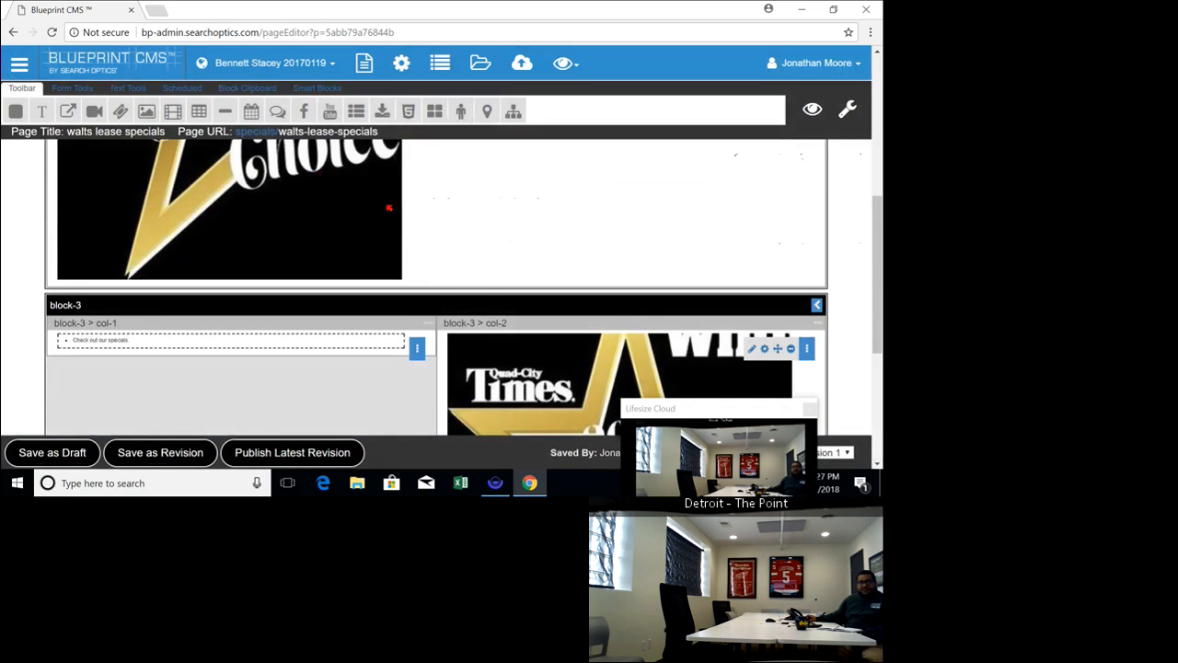